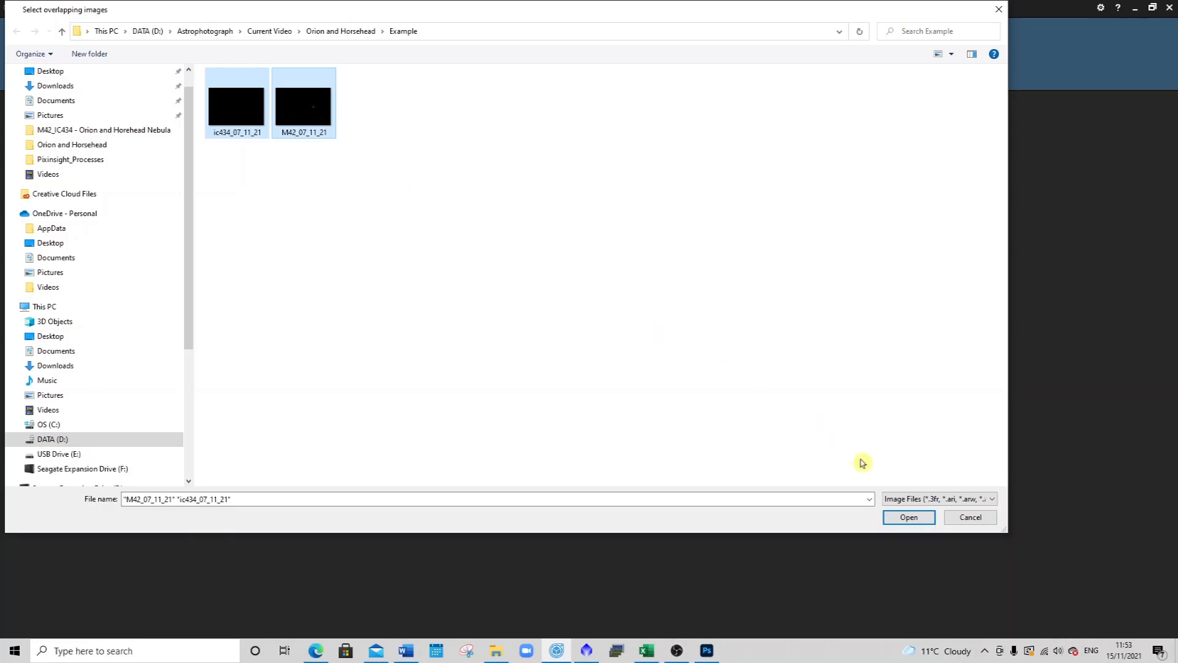
# Step: Import the images ic434_07_11_21 and M42_07_11_21 and stitch them into a panorama
pyautogui.click(904, 518)
pyautogui.click(38, 129)
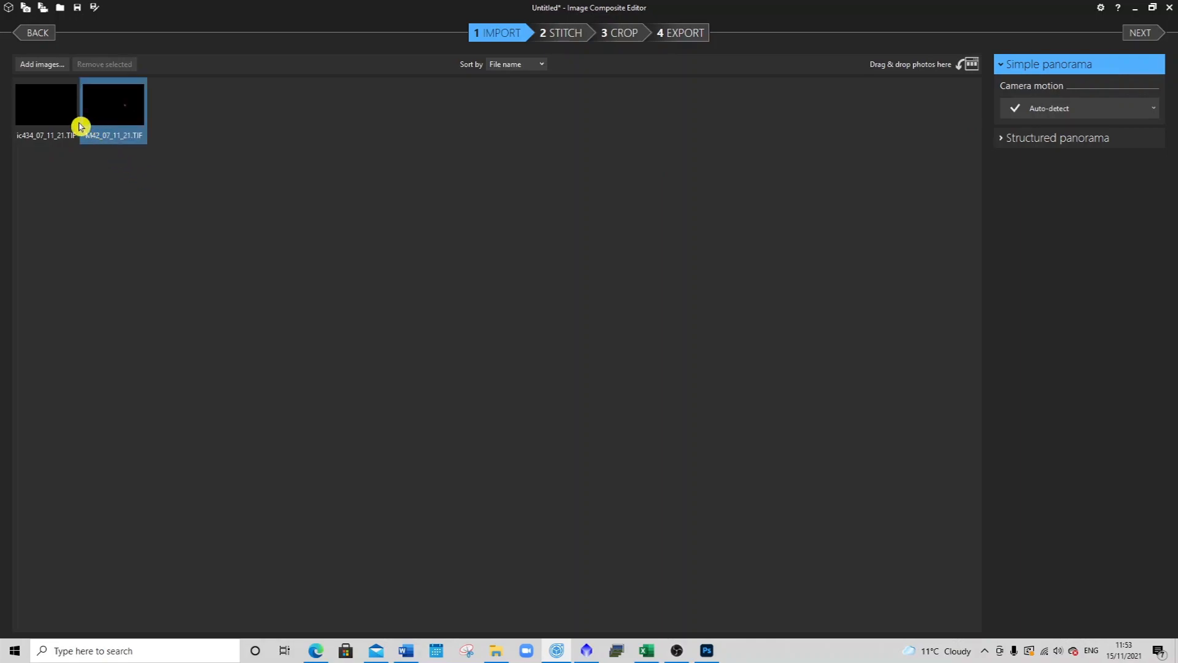
pyautogui.click(58, 120)
pyautogui.keyDown('shift'); pyautogui.click(95, 118); pyautogui.keyUp('shift')
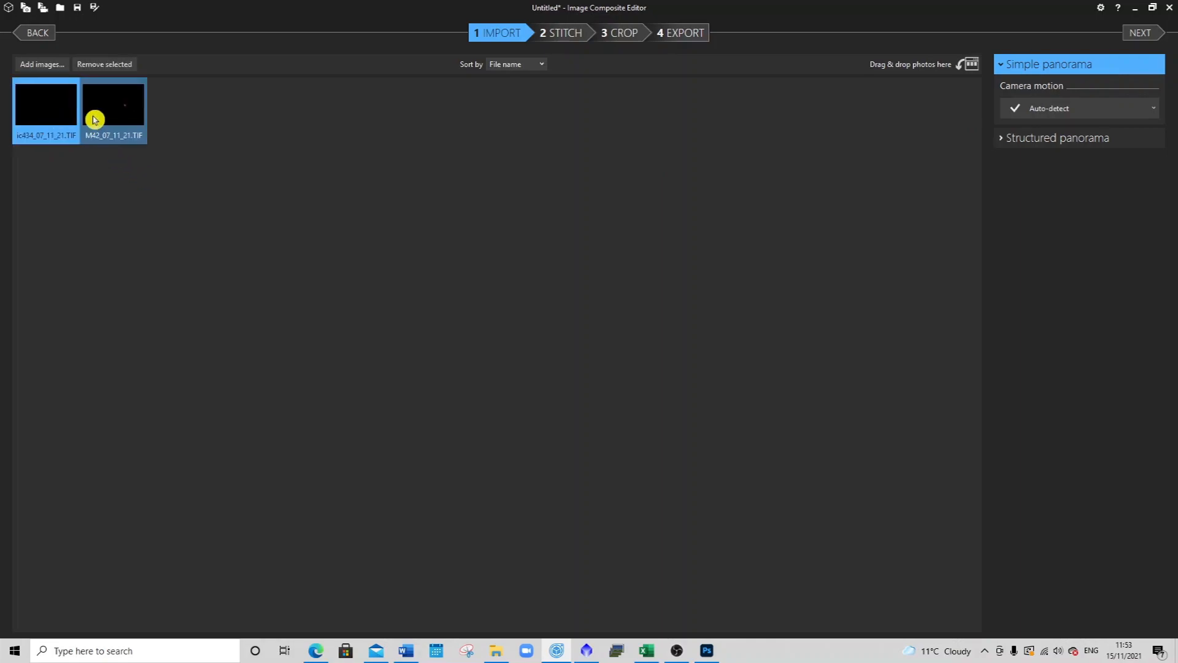
pyautogui.click(567, 33)
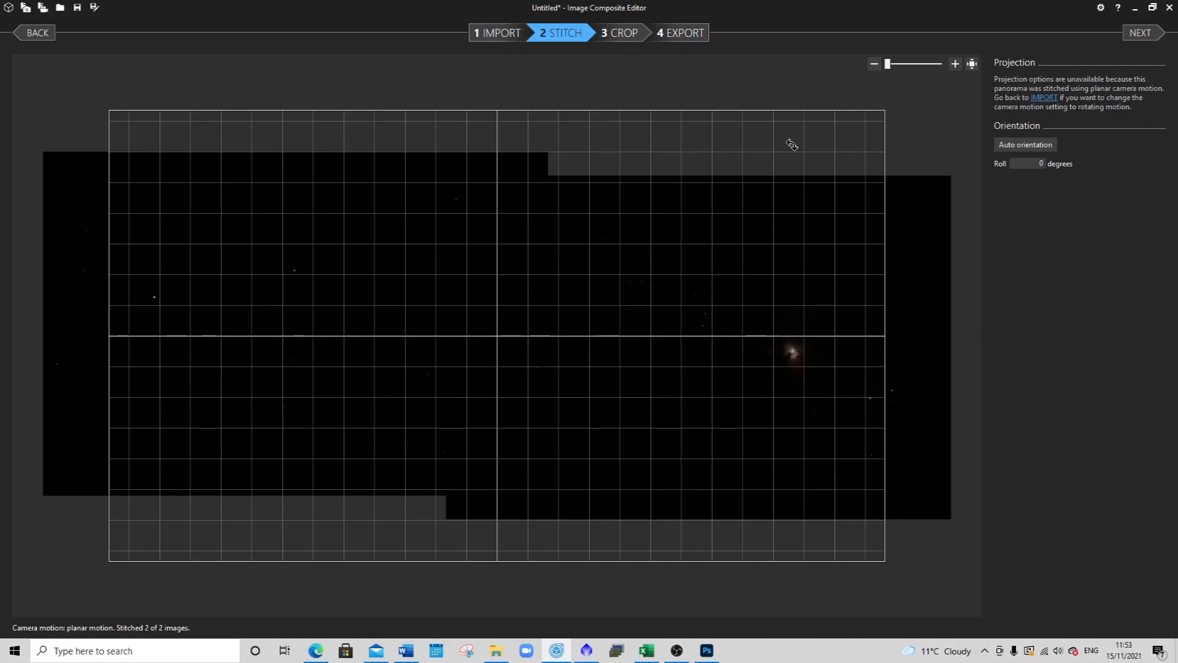
# Step: Crop the uneven strips off the stitched panorama, removing 433 pixels from its top and 443 pixels from its bottom
pyautogui.click(891, 63)
pyautogui.moveTo(894, 65)
pyautogui.mouseDown()
pyautogui.moveTo(907, 63)
pyautogui.moveTo(863, 65)
pyautogui.moveTo(896, 68)
pyautogui.moveTo(882, 65)
pyautogui.mouseUp()
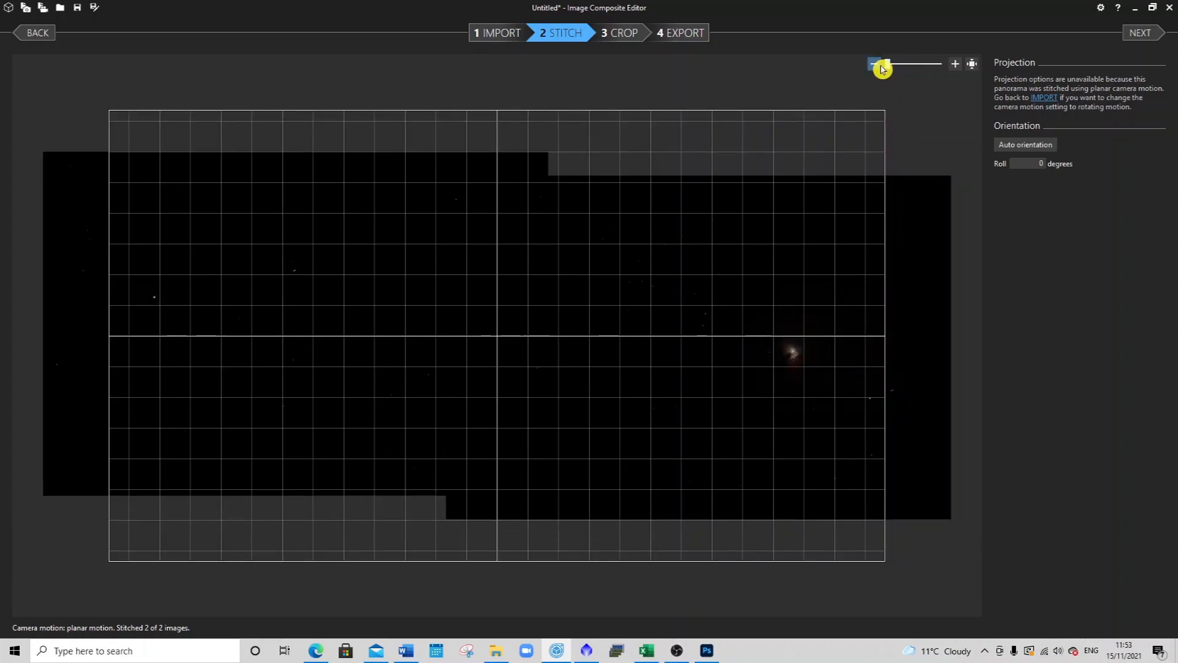
pyautogui.click(621, 35)
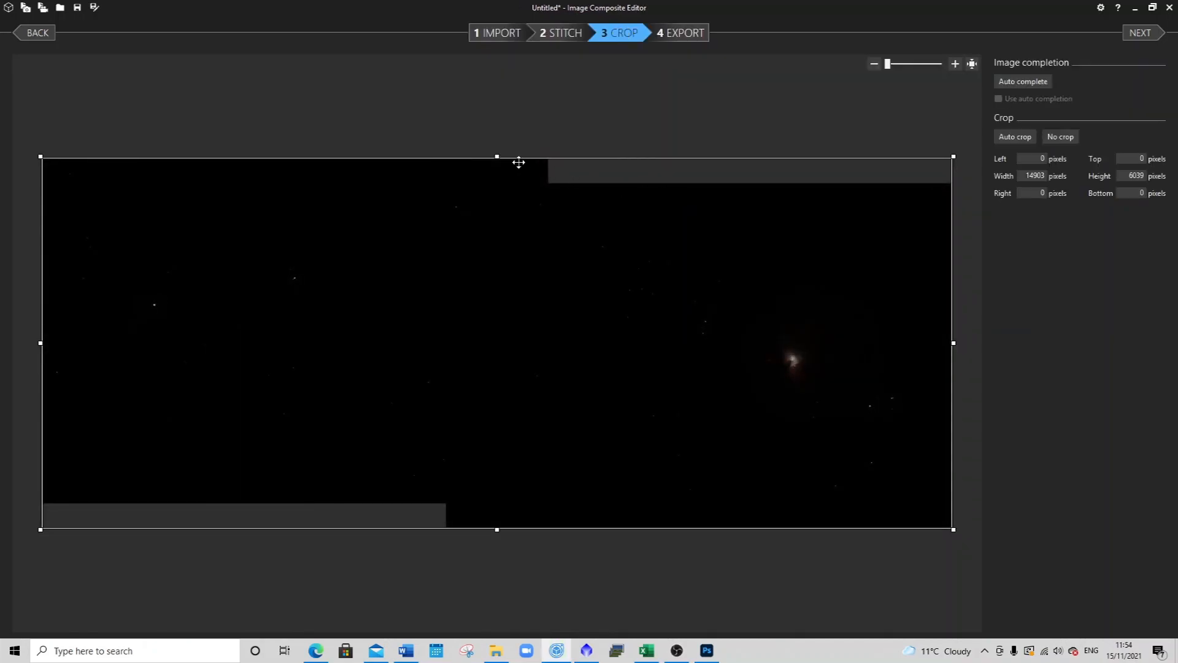
pyautogui.moveTo(497, 155); pyautogui.dragTo(493, 183)
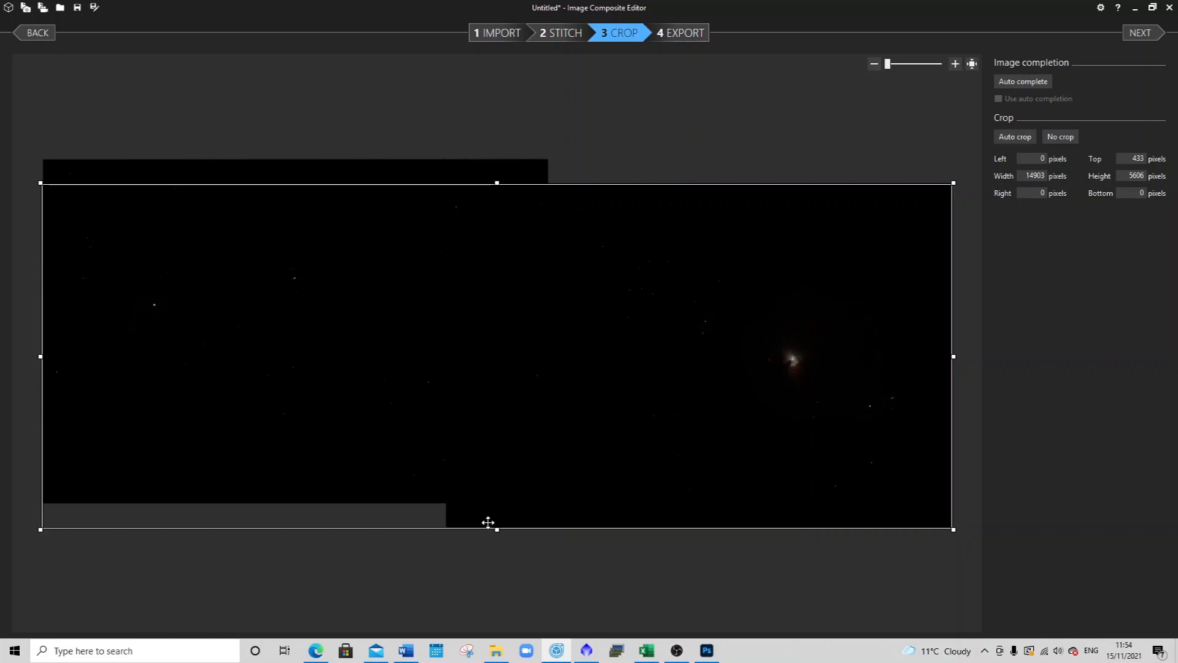
pyautogui.moveTo(497, 527); pyautogui.dragTo(503, 502)
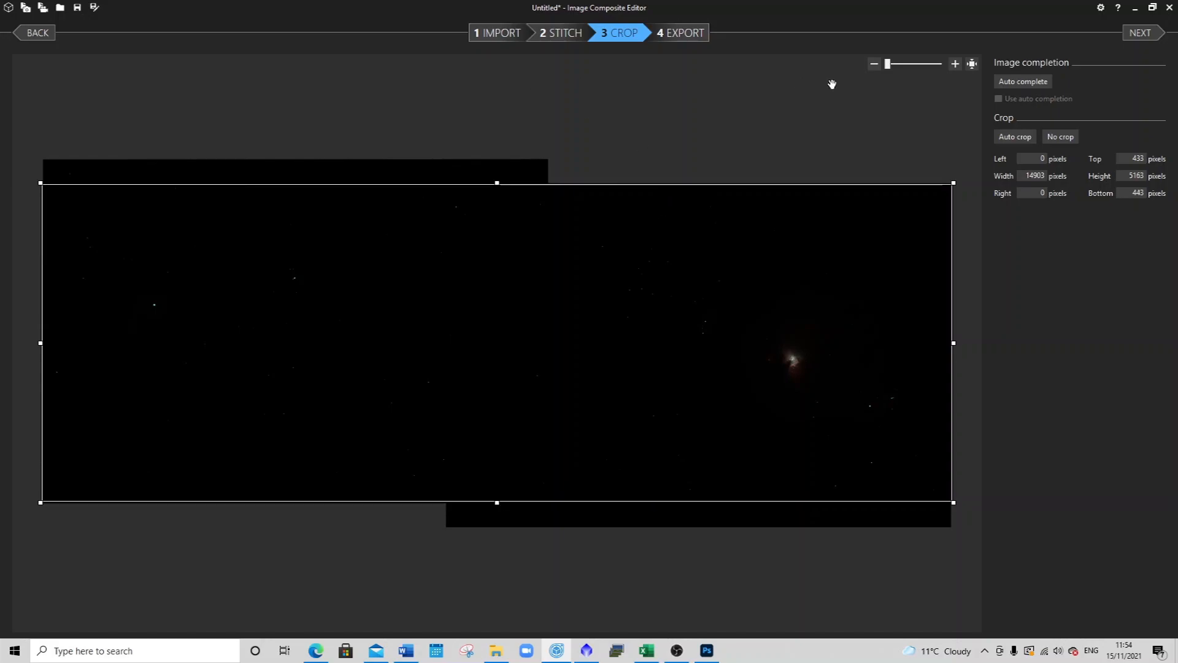
# Step: Set the panorama's export file format to TIFF Image and start exporting it to disk
pyautogui.click(665, 33)
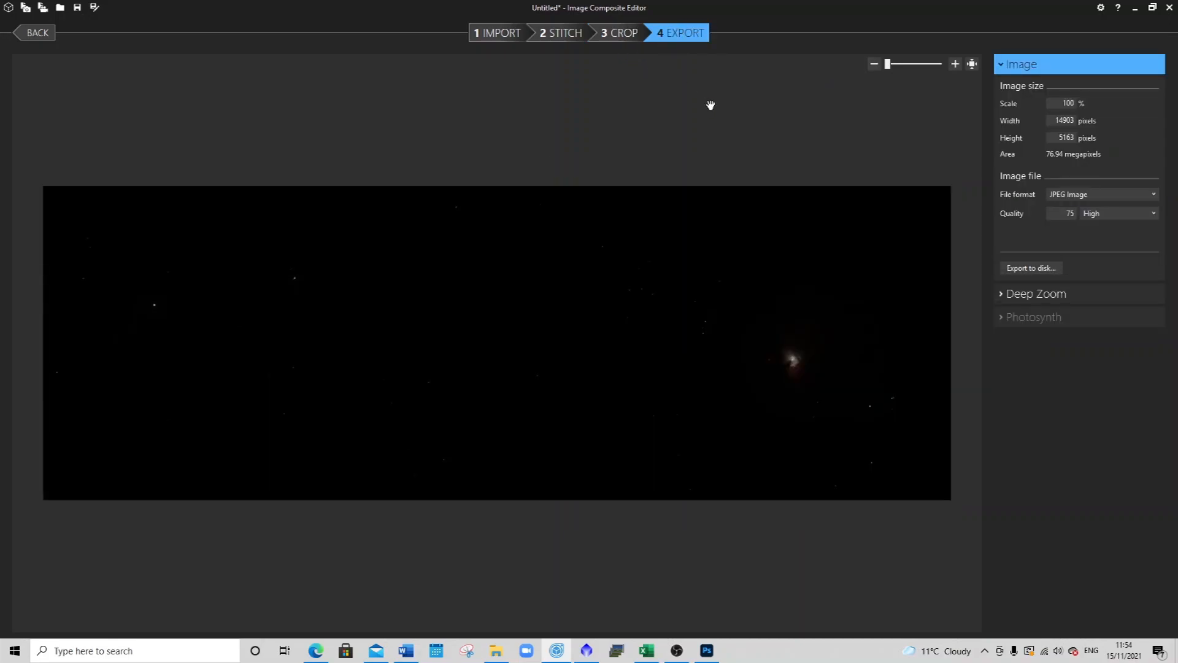
pyautogui.click(1154, 195)
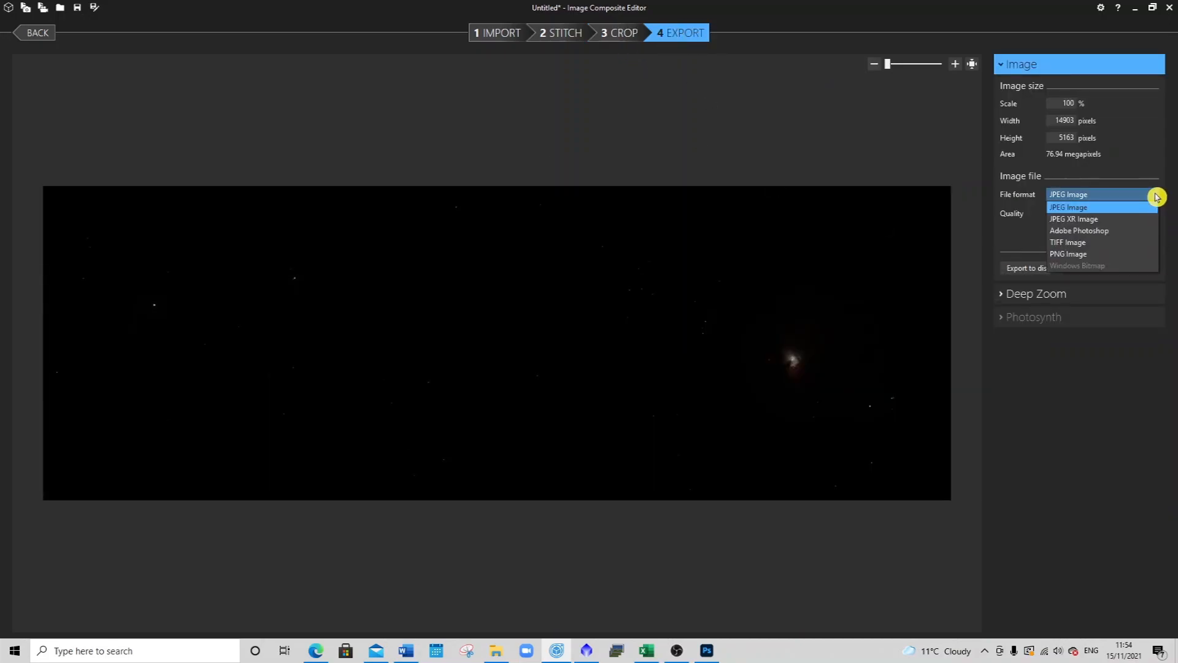
pyautogui.click(1101, 248)
pyautogui.click(1023, 271)
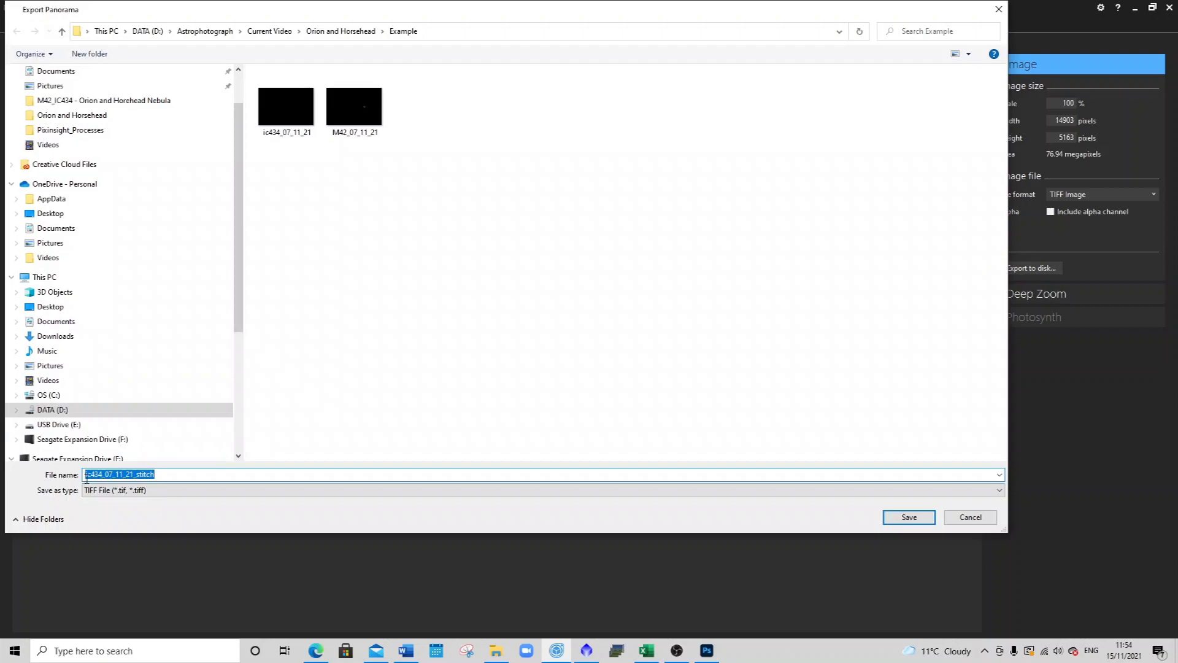
# Step: Name the exported panorama M42_IC434_07_11_21_stitched and save it in the Example folder
pyautogui.click(92, 475)
pyautogui.press('BackSpace')
pyautogui.press('BackSpace')
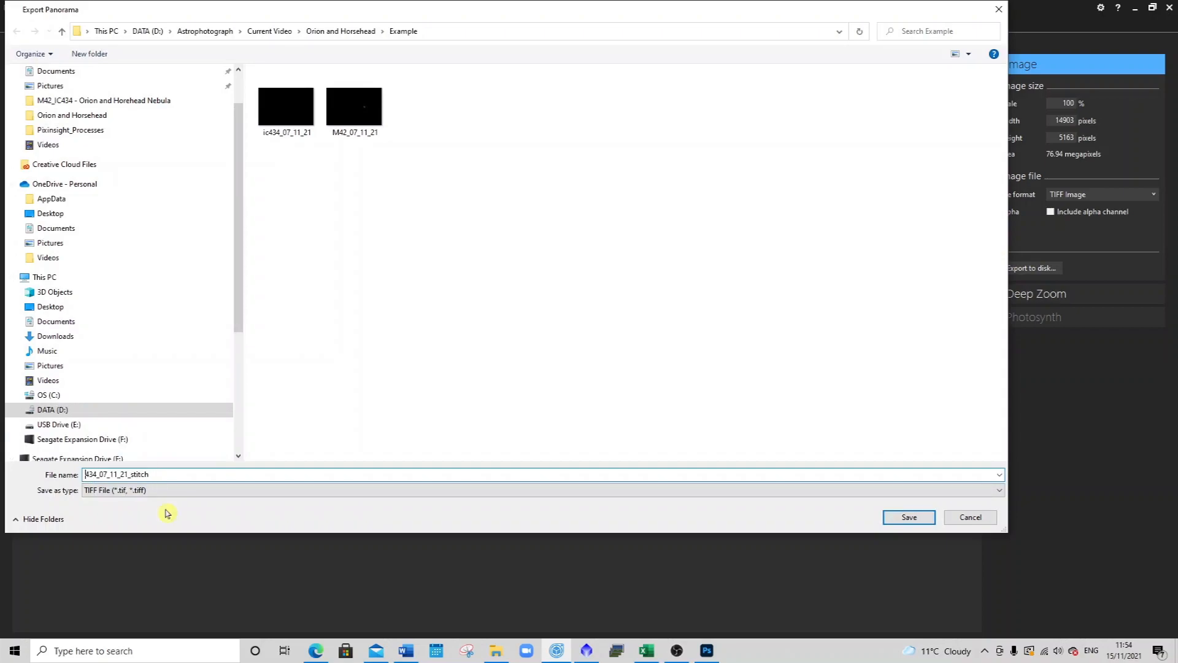
pyautogui.write('m42_ic')
pyautogui.press('BackSpace')
pyautogui.press('BackSpace')
pyautogui.write('IC')
pyautogui.press('Left')
pyautogui.press('BackSpace')
pyautogui.write('M')
pyautogui.click(229, 473)
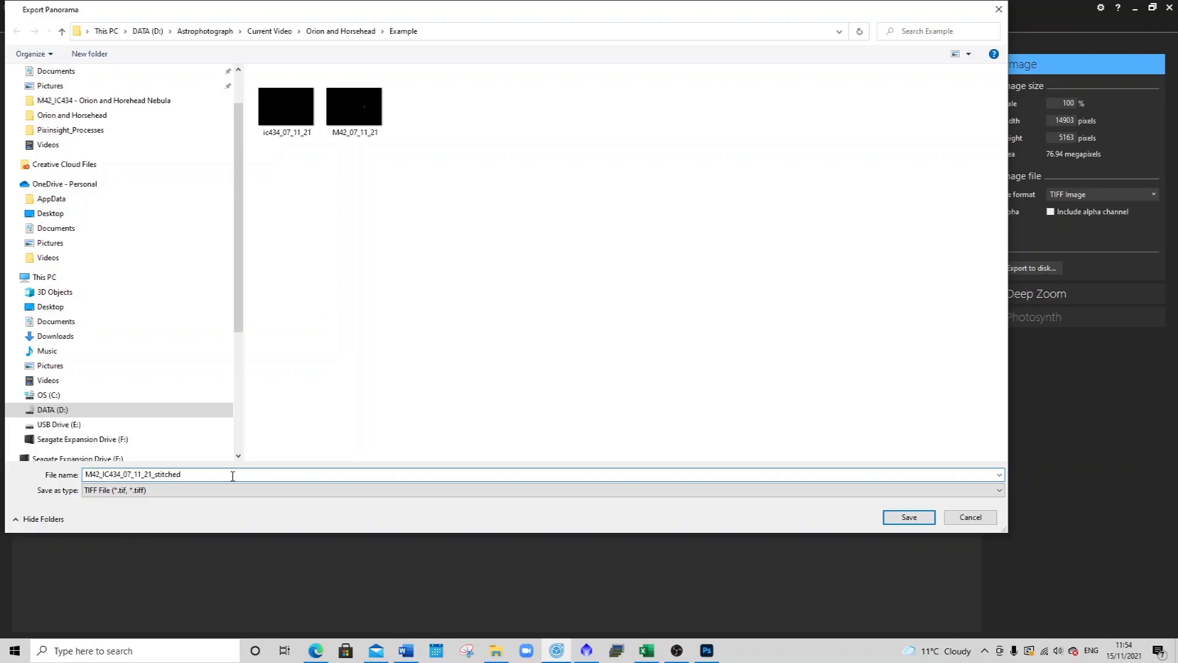
pyautogui.click(909, 518)
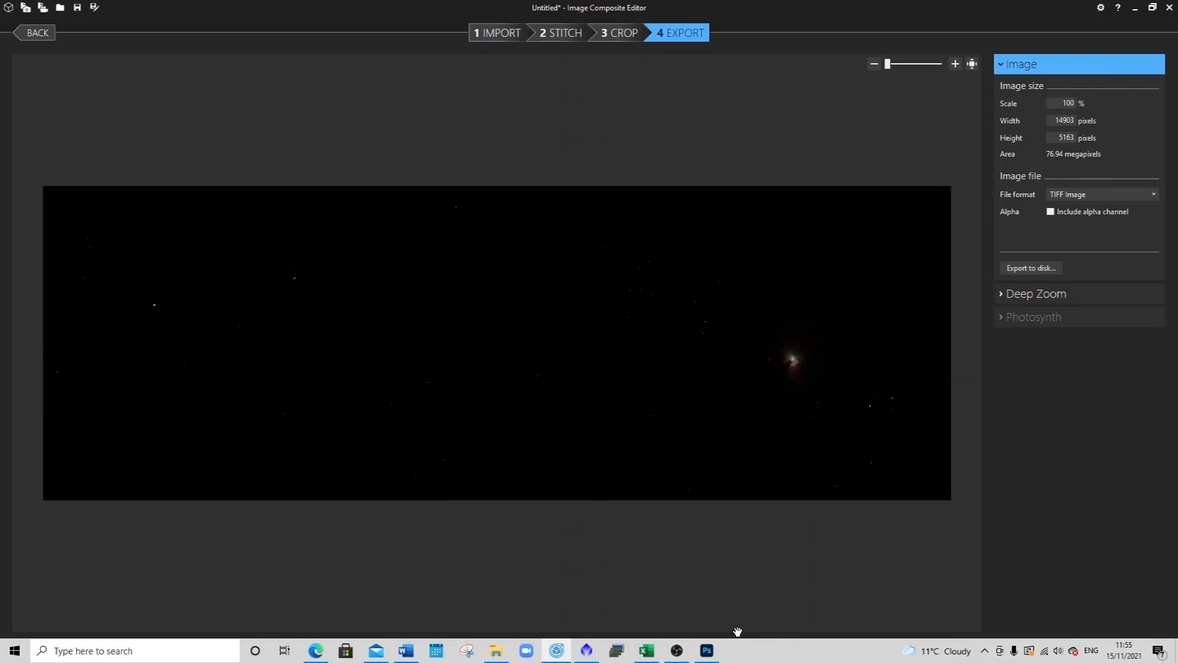
# Step: Switch to PixInsight and open M42_IC434_07_11_21_stitched from the Example folder
pyautogui.click(589, 652)
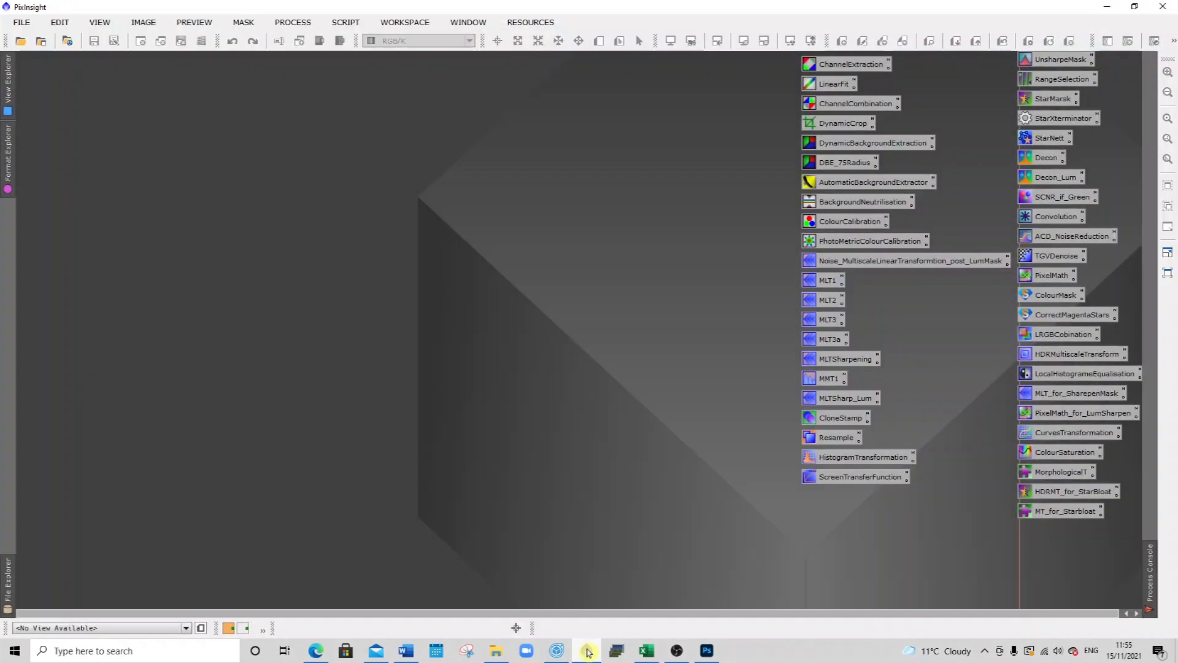
pyautogui.click(22, 43)
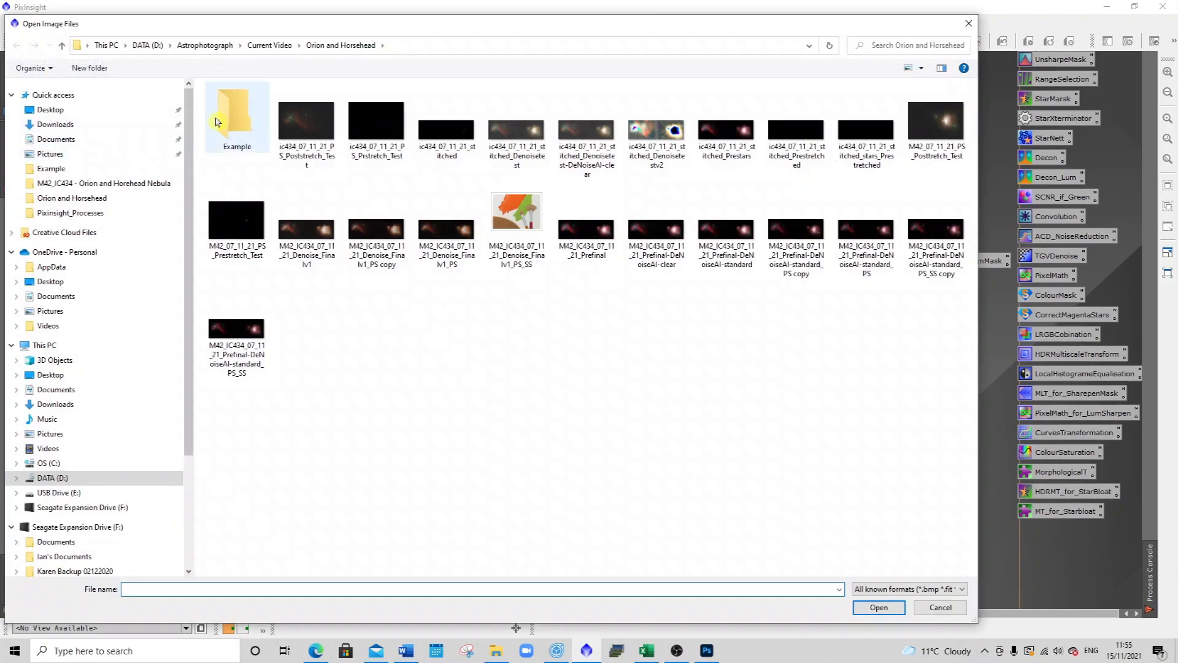
pyautogui.doubleClick(228, 119)
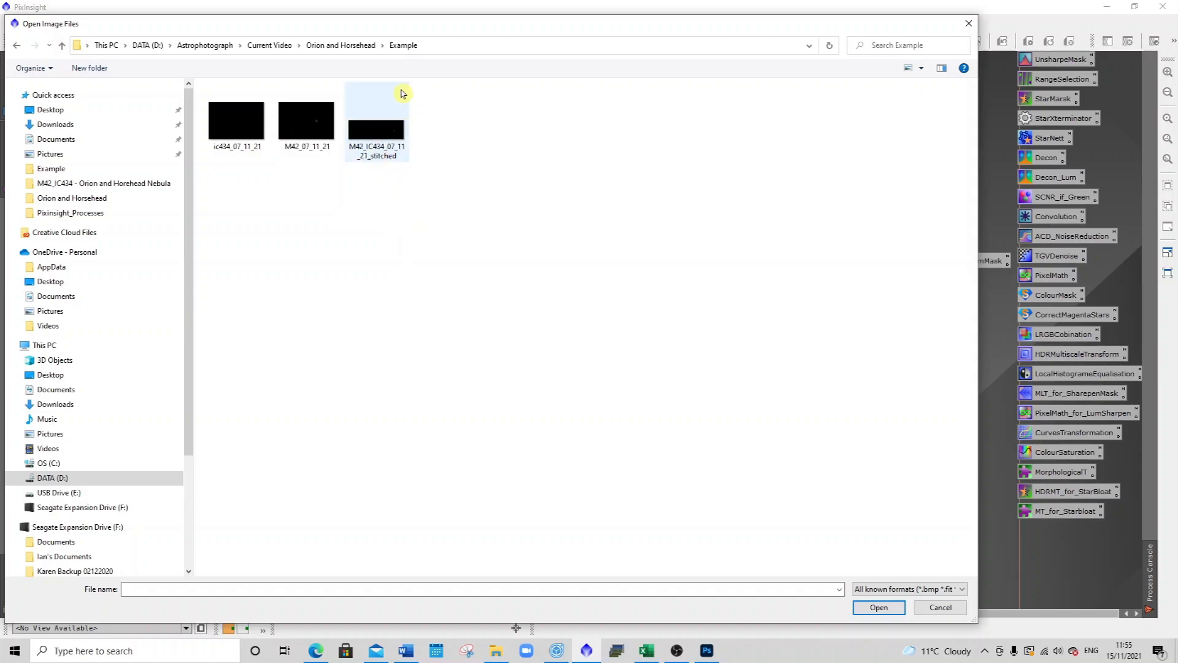
pyautogui.click(377, 153)
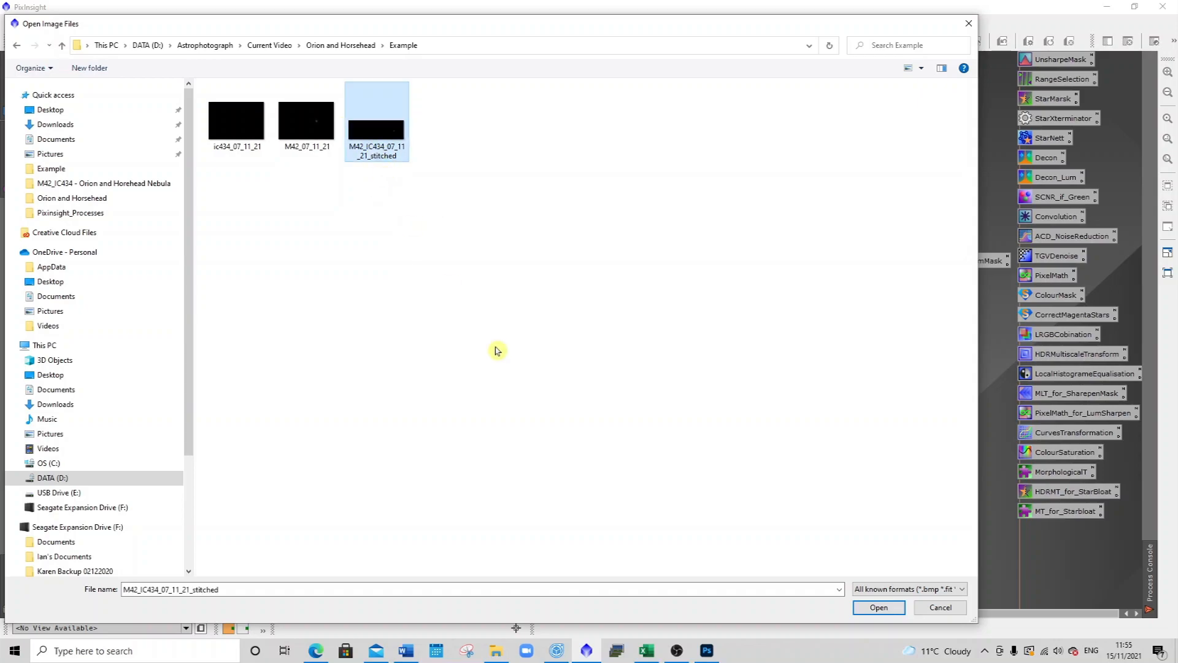
pyautogui.click(881, 607)
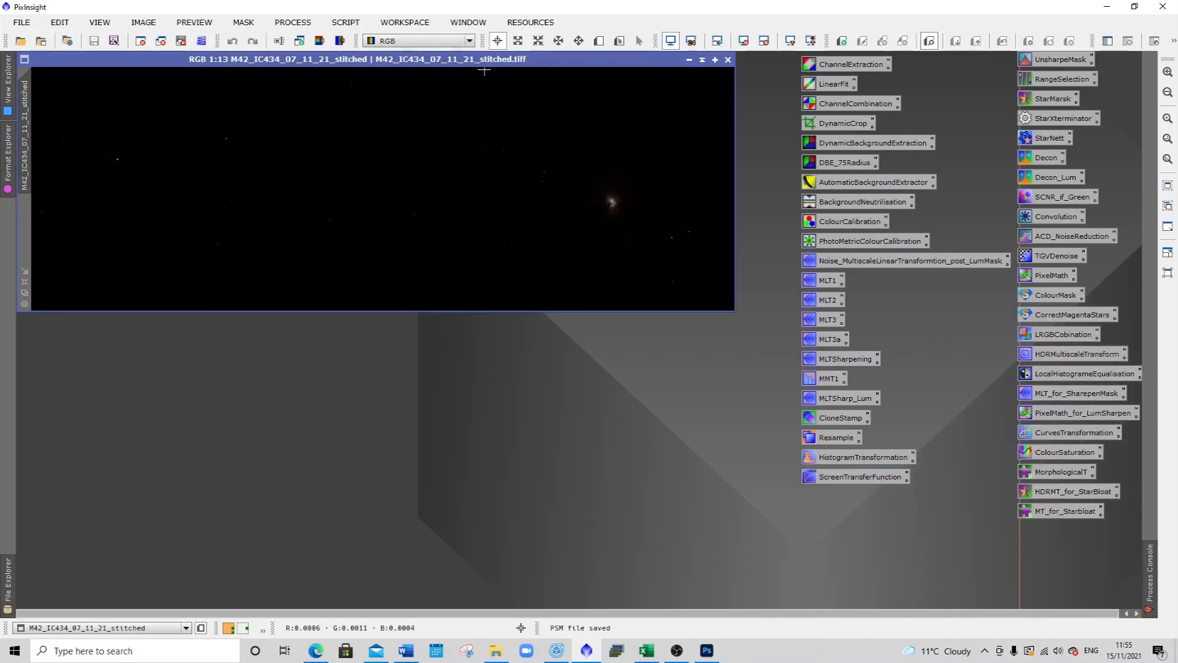
# Step: Auto-stretch the display of the stitched image and enlarge its window to fill most of the workspace
pyautogui.moveTo(481, 62); pyautogui.dragTo(500, 88)
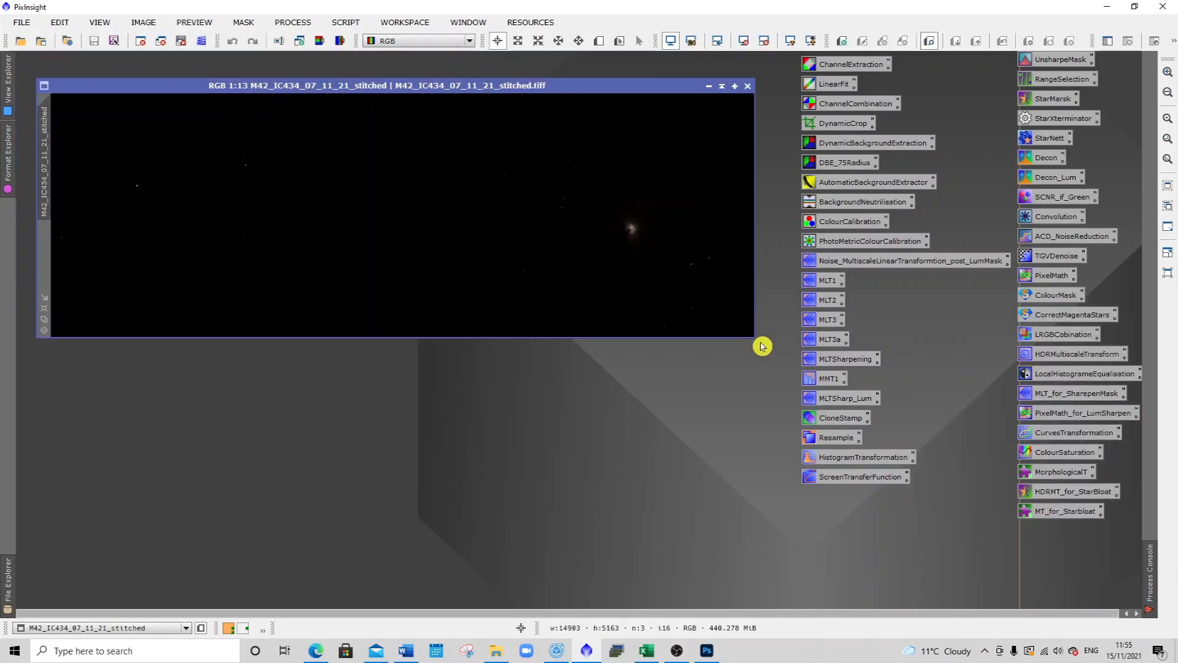
pyautogui.click(792, 45)
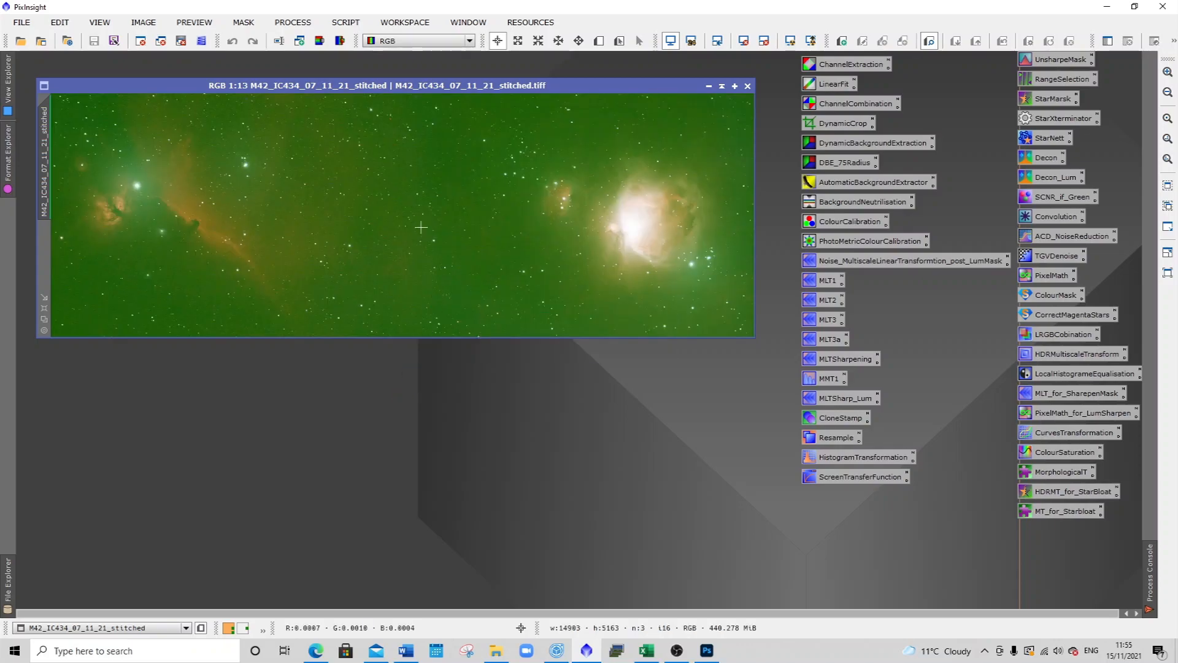
pyautogui.moveTo(756, 338); pyautogui.dragTo(1072, 595)
# Step: Examine the area where the two frames of the stitched image join, up close and at full view
pyautogui.scroll(2, 710, 316)
pyautogui.scroll(3, 412, 306)
pyautogui.scroll(-2, 413, 306)
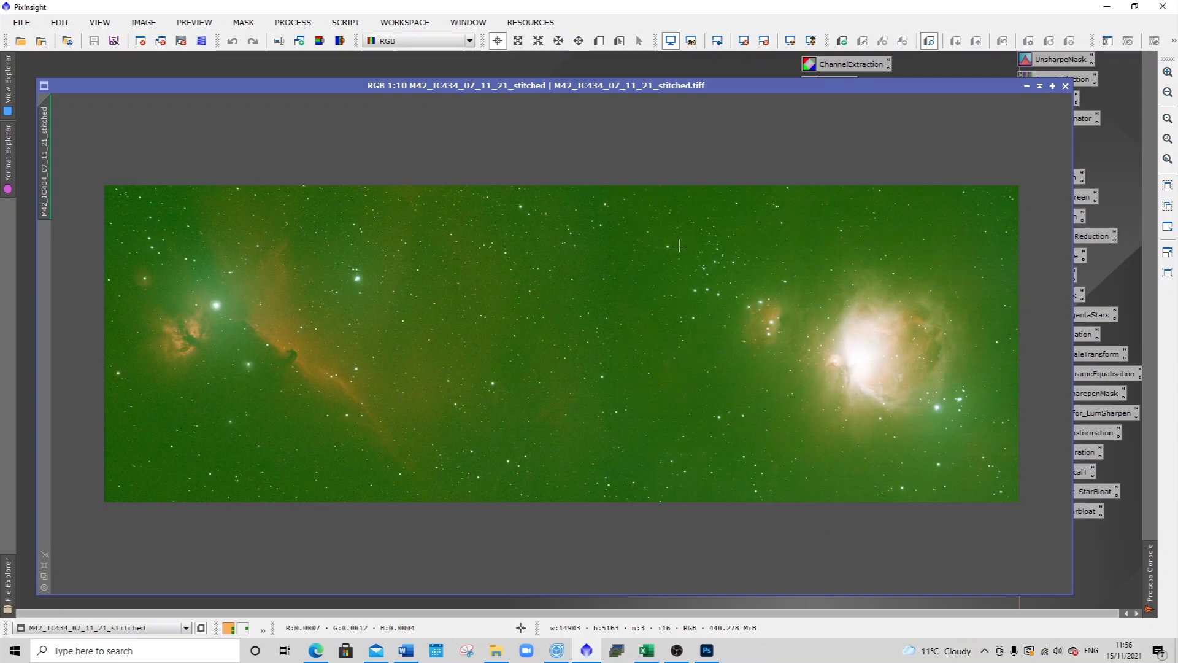
pyautogui.scroll(6, 680, 246)
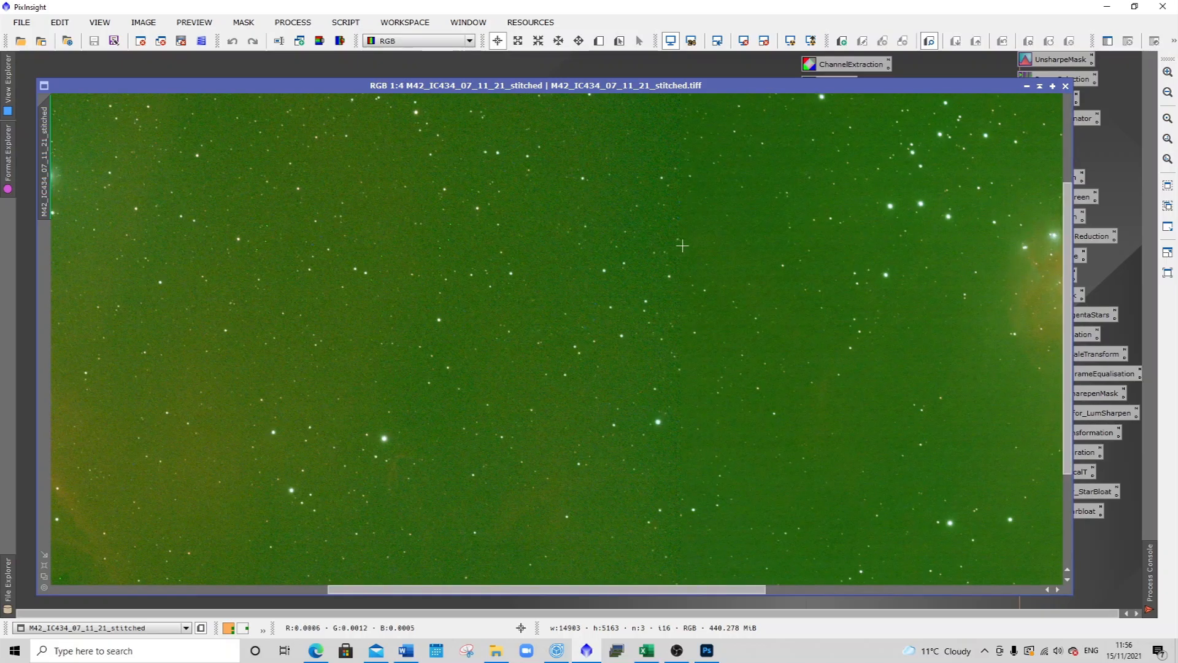
pyautogui.moveTo(731, 593); pyautogui.dragTo(761, 585)
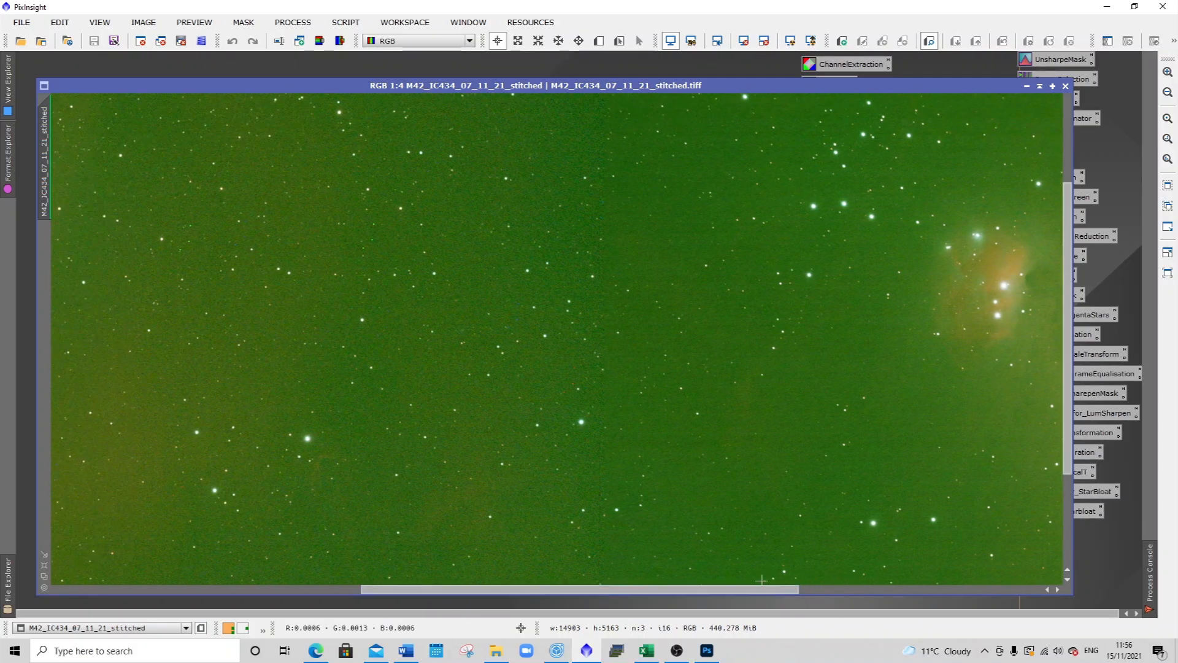
pyautogui.scroll(-5, 667, 491)
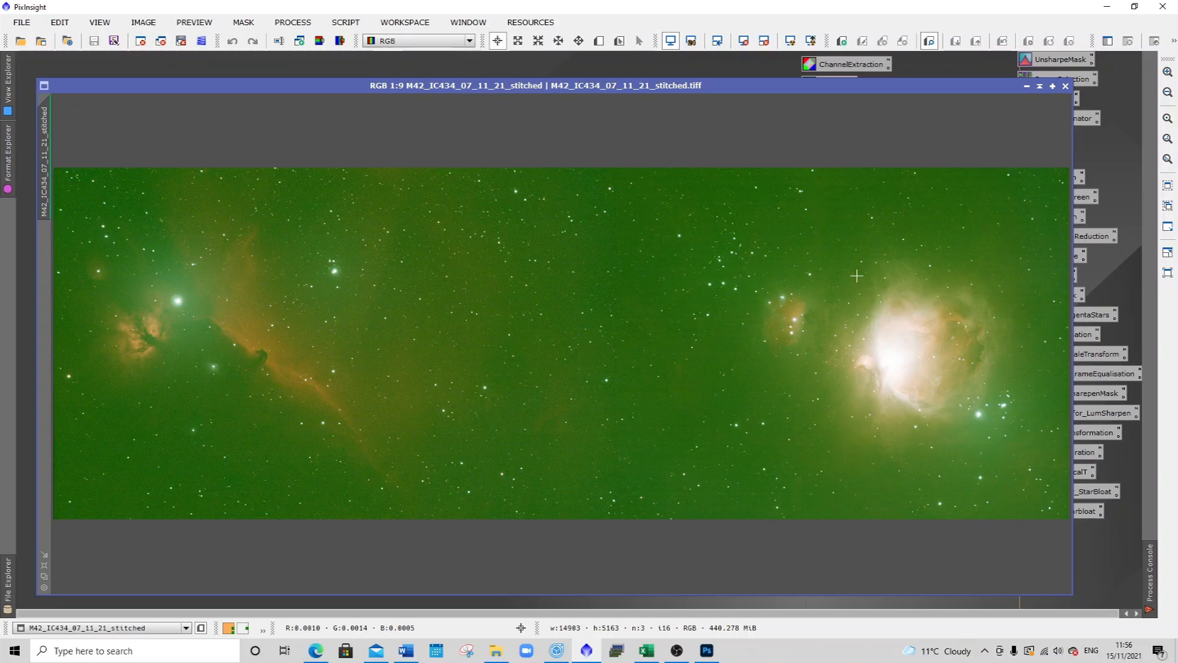
pyautogui.scroll(-1, 857, 276)
pyautogui.scroll(-6, 857, 276)
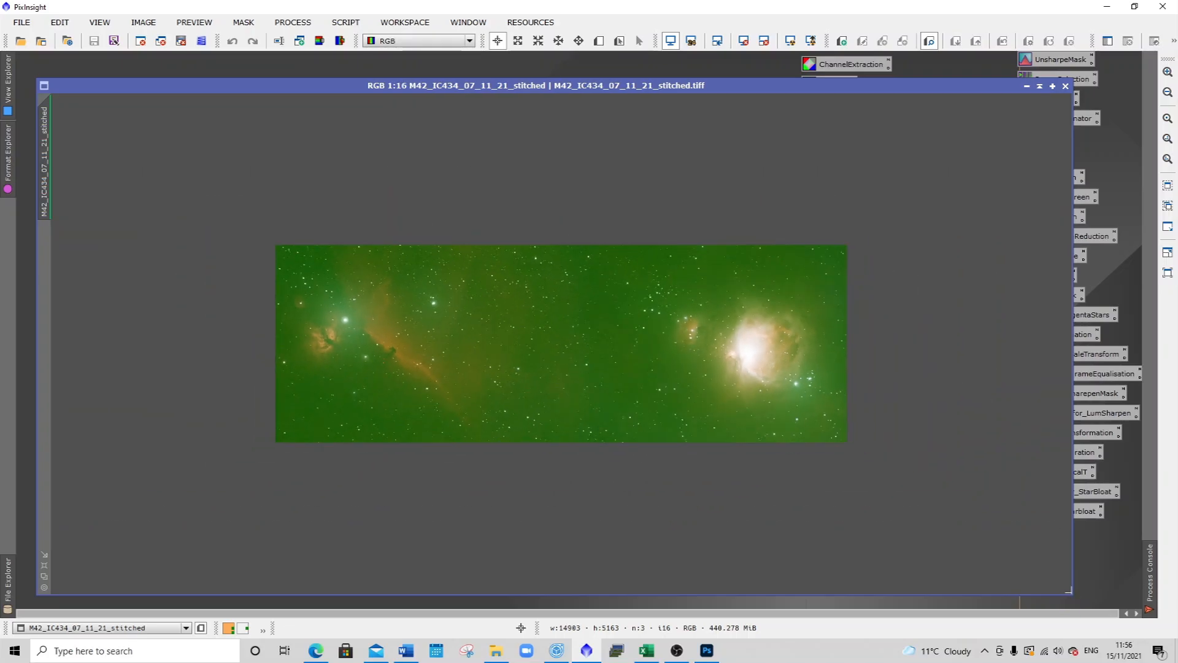
pyautogui.moveTo(1069, 602); pyautogui.dragTo(638, 345)
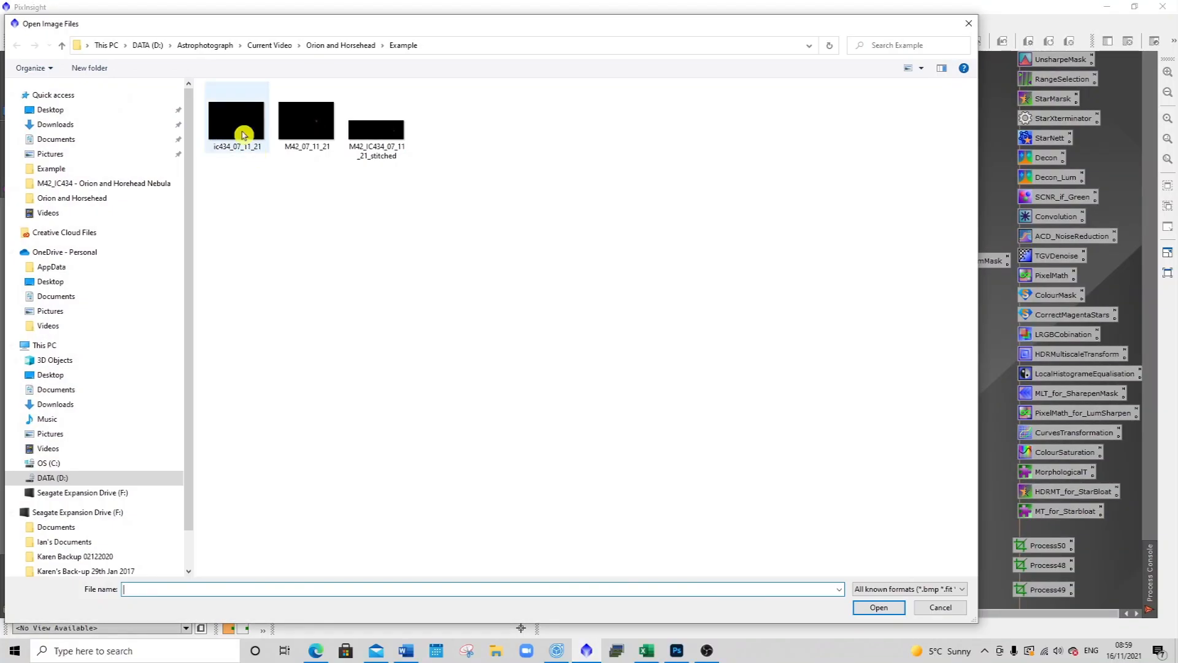
# Step: Open the original images ic434_07_11_21 and M42_07_11_21 together from the Example folder
pyautogui.click(237, 126)
pyautogui.keyDown('ctrl'); pyautogui.click(310, 124); pyautogui.keyUp('ctrl')
pyautogui.click(873, 608)
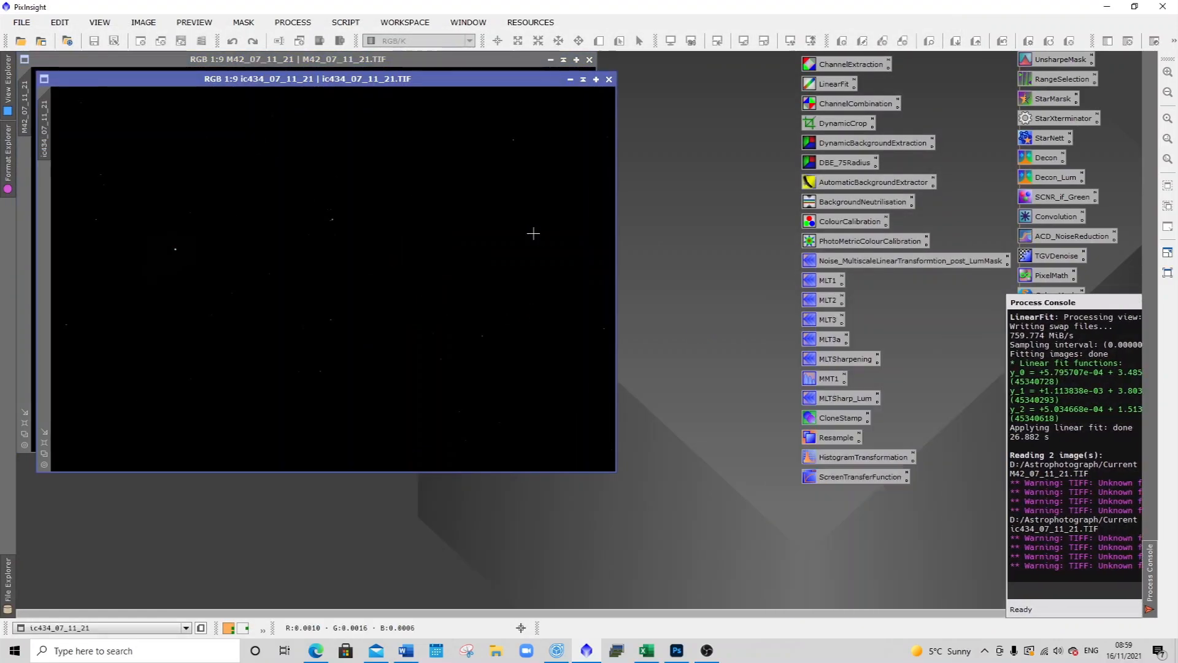
# Step: Auto-stretch the display of both the ic434 and M42 images, moving the ic434 window clear of the other
pyautogui.click(791, 41)
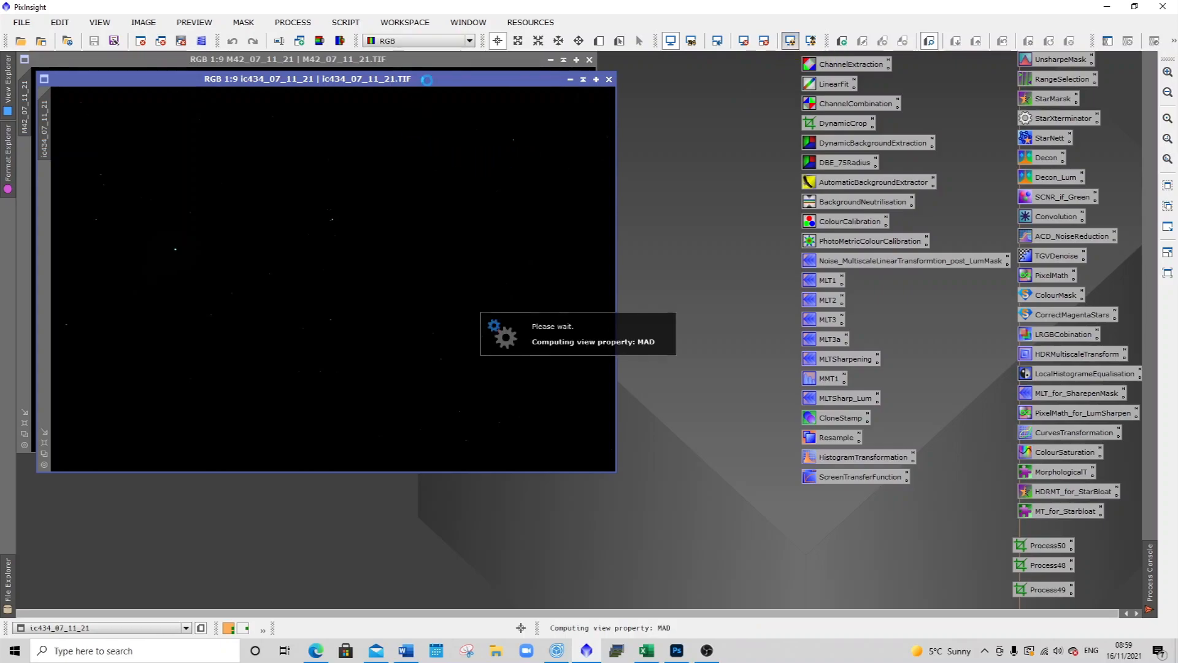
pyautogui.moveTo(429, 84); pyautogui.dragTo(569, 214)
pyautogui.click(497, 71)
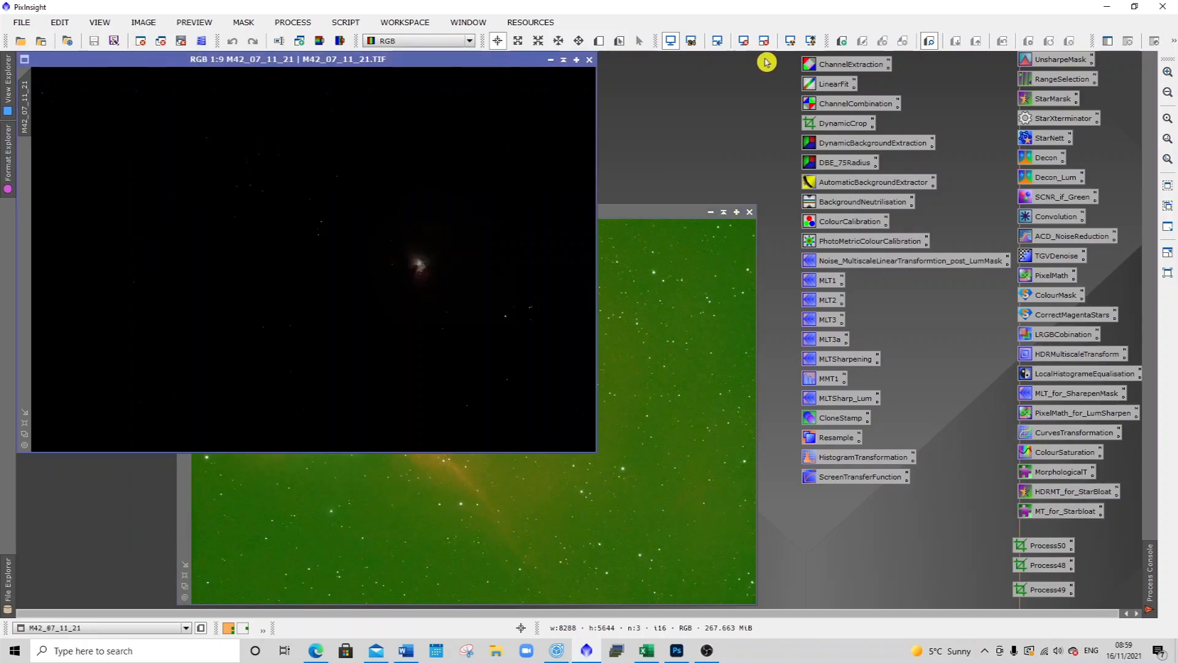
pyautogui.click(791, 42)
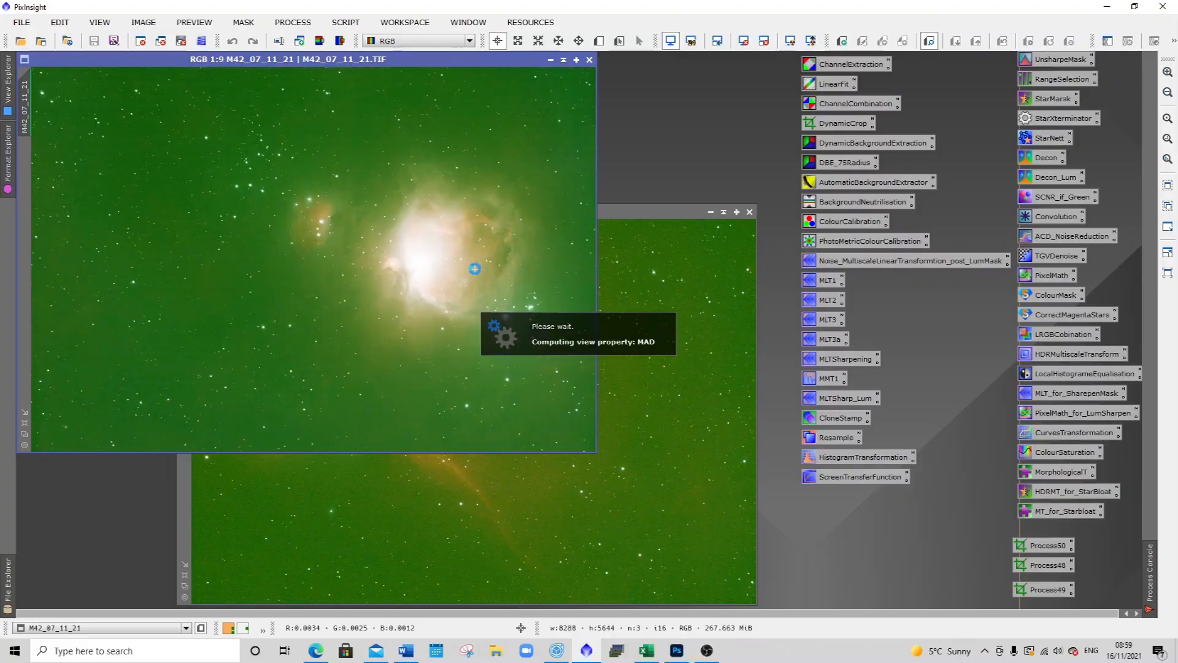
# Step: Generate DynamicBackgroundExtraction samples on the M42 image using the DBE_75Radius preset, with default sample radius 75 and 20 samples per row
pyautogui.doubleClick(844, 164)
pyautogui.click(961, 373)
pyautogui.write('75')
pyautogui.moveTo(965, 406); pyautogui.dragTo(912, 409)
pyautogui.write('20')
pyautogui.click(971, 447)
pyautogui.moveTo(513, 334); pyautogui.dragTo(749, 353)
pyautogui.moveTo(690, 319); pyautogui.dragTo(504, 320)
pyautogui.click(642, 348)
pyautogui.click(1019, 405)
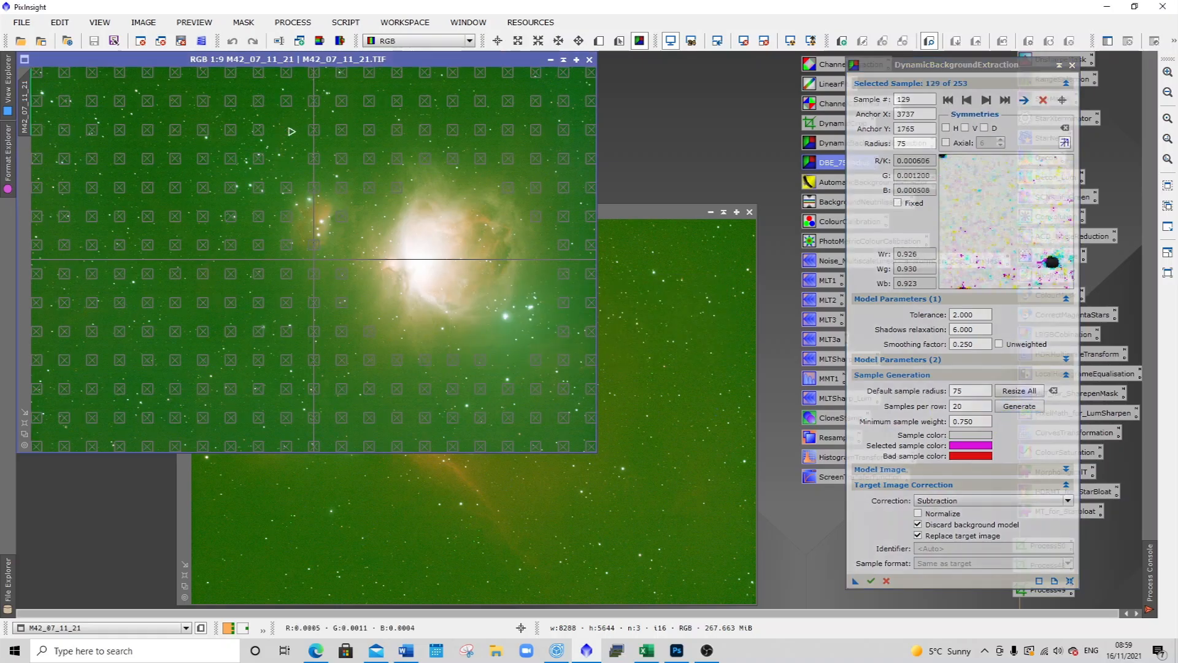
# Step: Delete the background samples lying on and around the Orion Nebula and its surrounding glow in the M42 image
pyautogui.click(314, 130)
pyautogui.press('Delete')
pyautogui.press('Delete')
pyautogui.press('Delete')
pyautogui.press('Delete')
pyautogui.press('Delete')
pyautogui.press('Delete')
pyautogui.press('Delete')
pyautogui.press('Delete')
pyautogui.click(341, 159)
pyautogui.press('Delete')
pyautogui.press('Delete')
pyautogui.press('Delete')
pyautogui.press('Delete')
pyautogui.press('Delete')
pyautogui.press('Delete')
pyautogui.press('Delete')
pyautogui.press('Delete')
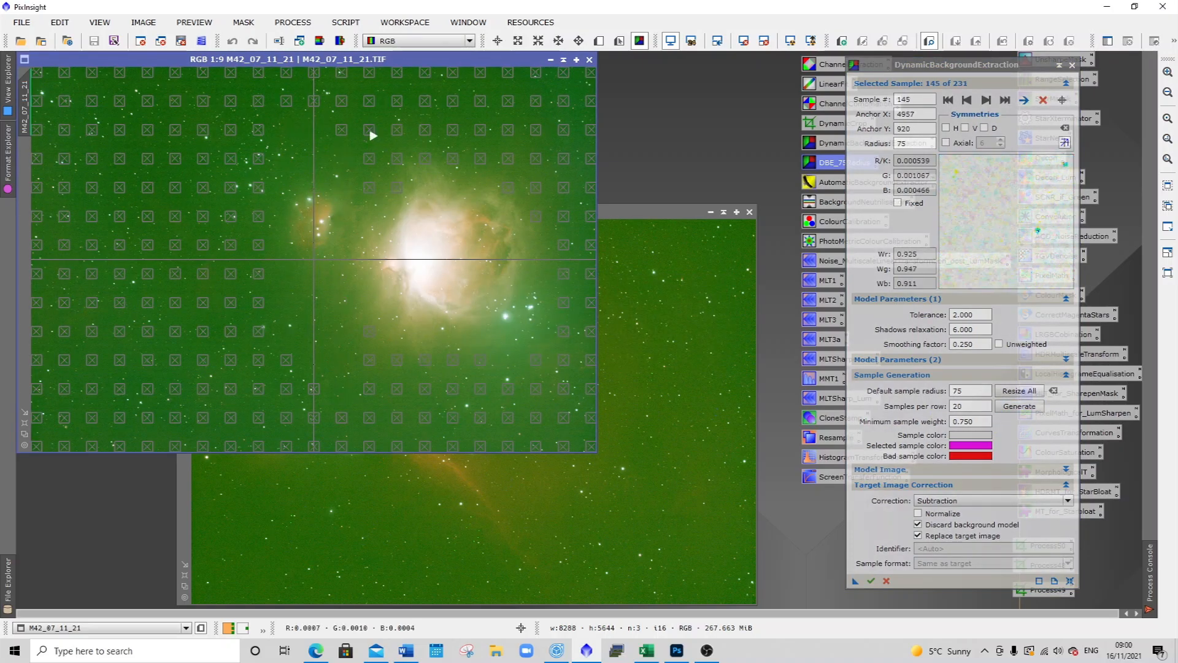
pyautogui.click(397, 130)
pyautogui.press('Delete')
pyautogui.press('Delete')
pyautogui.press('Delete')
pyautogui.press('Delete')
pyautogui.press('Delete')
pyautogui.click(424, 130)
pyautogui.press('Delete')
pyautogui.press('Delete')
pyautogui.press('Delete')
pyautogui.press('Delete')
pyautogui.click(452, 130)
pyautogui.press('Delete')
pyautogui.press('Delete')
pyautogui.press('Delete')
pyautogui.press('Delete')
pyautogui.click(480, 130)
pyautogui.press('Delete')
pyautogui.press('Delete')
pyautogui.press('Delete')
pyautogui.press('Delete')
pyautogui.press('Delete')
pyautogui.press('Delete')
pyautogui.press('Delete')
pyautogui.click(510, 131)
pyautogui.press('Delete')
pyautogui.press('Delete')
pyautogui.press('Delete')
pyautogui.press('Delete')
pyautogui.press('Delete')
pyautogui.click(537, 132)
pyautogui.press('Delete')
pyautogui.press('Delete')
pyautogui.press('Delete')
pyautogui.press('Delete')
pyautogui.press('Delete')
pyautogui.press('Delete')
pyautogui.press('Delete')
pyautogui.click(564, 160)
pyautogui.press('Delete')
pyautogui.press('Delete')
pyautogui.press('Delete')
pyautogui.press('Delete')
pyautogui.press('Delete')
pyautogui.press('Delete')
pyautogui.press('Delete')
pyautogui.press('Delete')
pyautogui.press('Delete')
pyautogui.press('Delete')
pyautogui.click(591, 217)
pyautogui.press('Delete')
pyautogui.press('Delete')
pyautogui.press('Delete')
pyautogui.press('Delete')
pyautogui.press('Delete')
pyautogui.press('Delete')
pyautogui.press('Delete')
pyautogui.press('Delete')
# Step: Add about 20 extra background samples between the existing ones along the darker left side of the M42 image
pyautogui.click(133, 147)
pyautogui.click(96, 148)
pyautogui.click(74, 143)
pyautogui.click(75, 120)
pyautogui.click(80, 90)
pyautogui.click(59, 87)
pyautogui.click(111, 87)
pyautogui.click(77, 178)
pyautogui.click(76, 203)
pyautogui.click(50, 230)
pyautogui.click(49, 262)
pyautogui.click(75, 262)
pyautogui.click(81, 289)
pyautogui.click(55, 319)
pyautogui.click(103, 318)
pyautogui.click(105, 341)
pyautogui.click(59, 346)
pyautogui.click(109, 369)
pyautogui.click(76, 374)
pyautogui.click(62, 377)
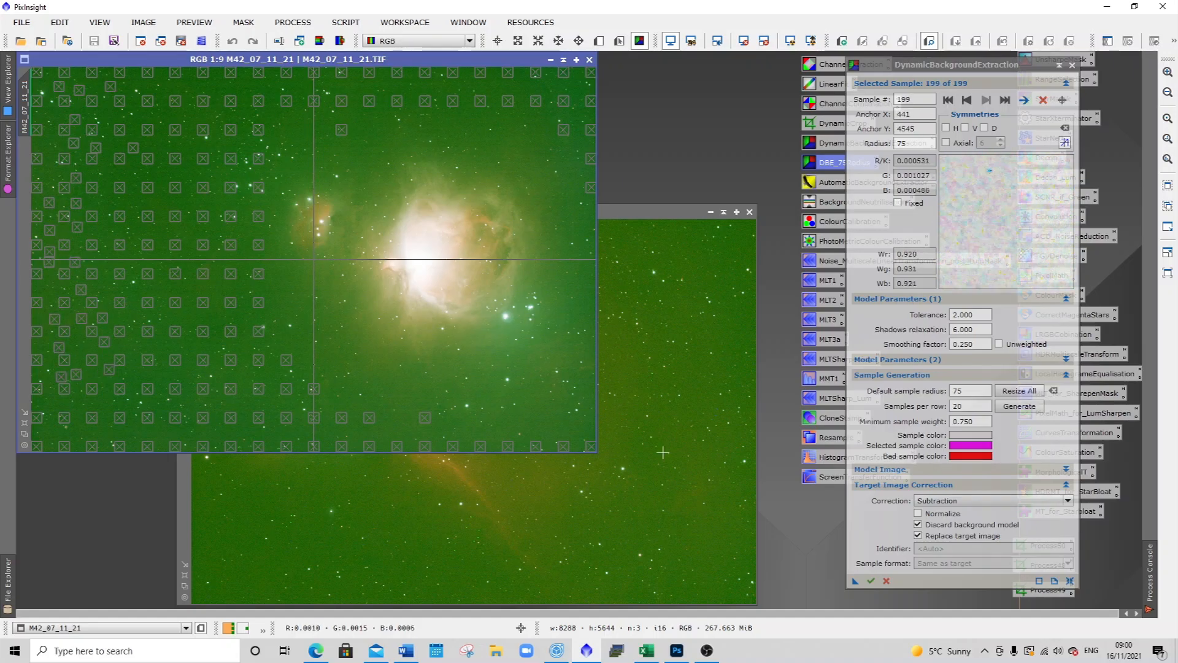
# Step: Run the background extraction on the M42 image and store its settings as a process icon in the workspace
pyautogui.click(873, 583)
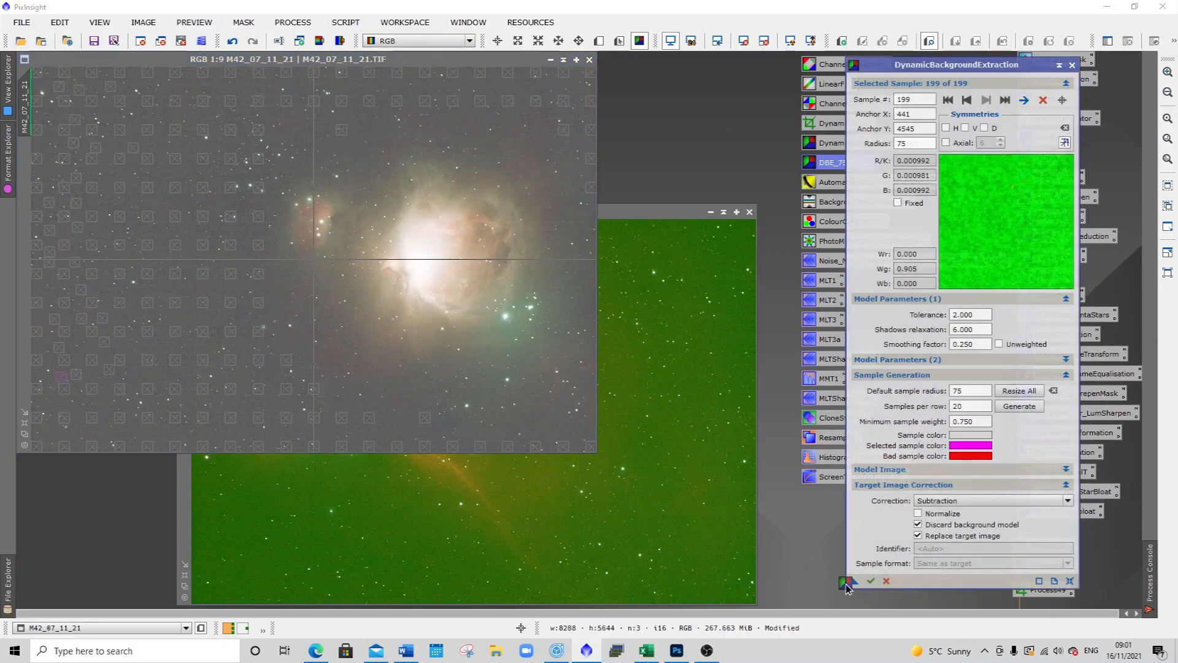
pyautogui.moveTo(846, 584); pyautogui.dragTo(805, 589)
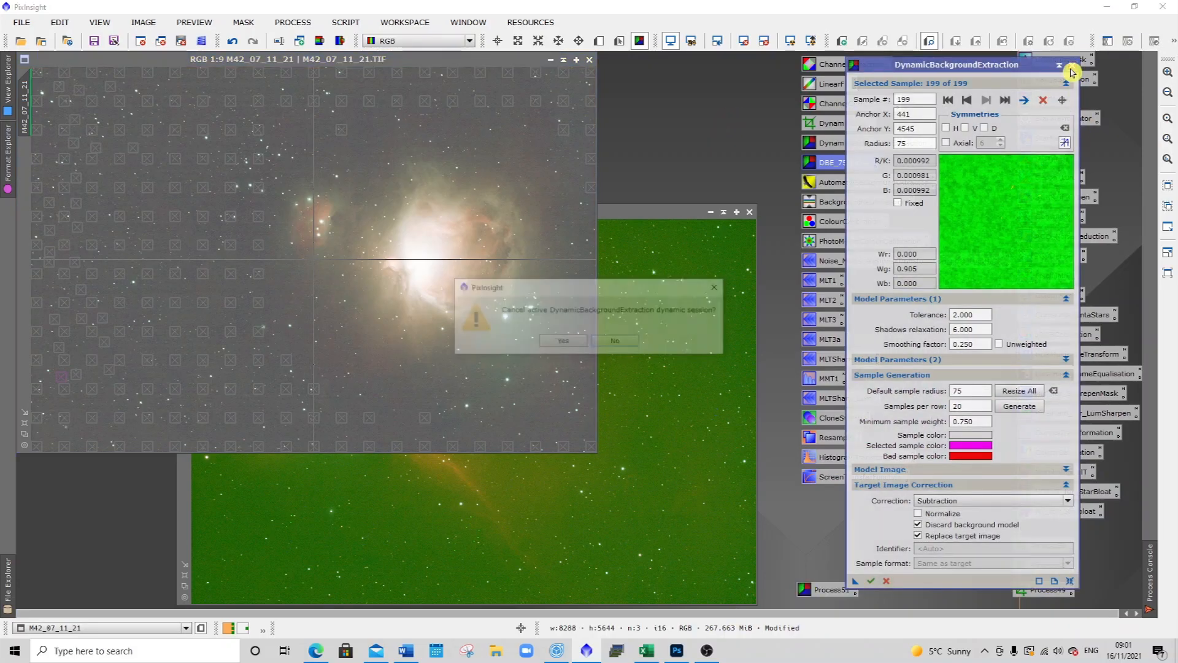
# Step: Close the M42 background extraction session, reapply the image's automatic screen stretch, and shrink its window to make room for the ic434 image
pyautogui.click(1073, 65)
pyautogui.click(654, 349)
pyautogui.click(744, 41)
pyautogui.click(791, 41)
pyautogui.scroll(-8, 558, 418)
pyautogui.moveTo(597, 453); pyautogui.dragTo(403, 281)
pyautogui.moveTo(577, 212); pyautogui.dragTo(462, 115)
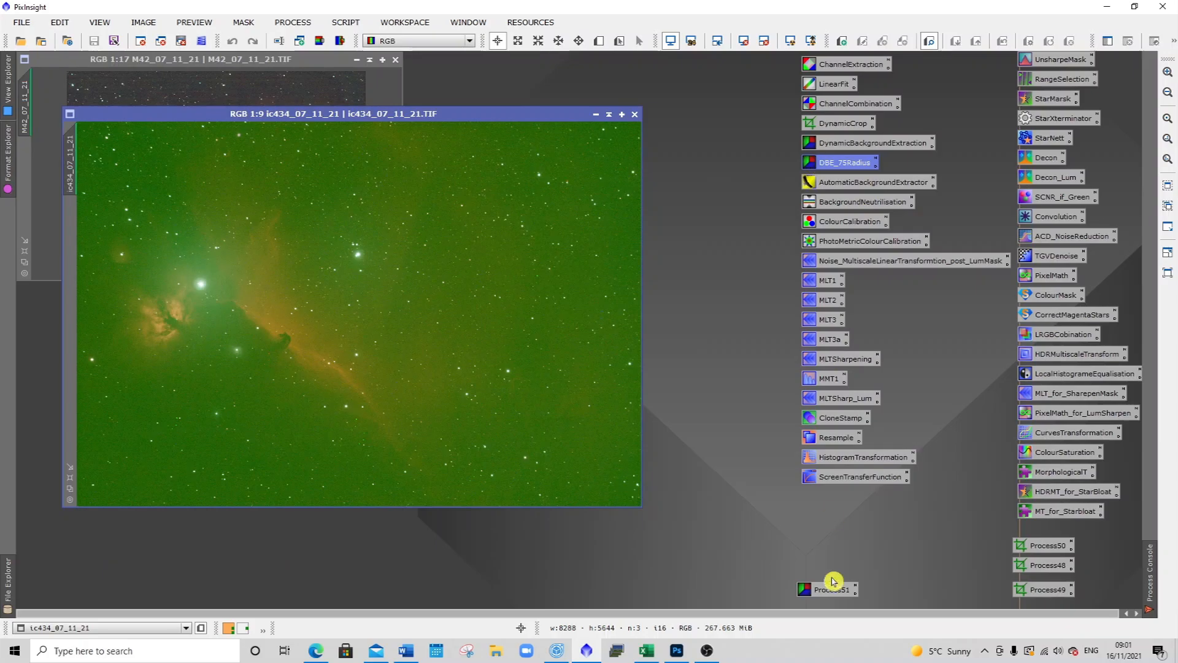
# Step: Load the stored background extraction settings onto the ic434 image and delete the samples lying on the Horsehead and Flame nebulosity
pyautogui.doubleClick(826, 589)
pyautogui.click(135, 244)
pyautogui.press('Delete')
pyautogui.click(123, 260)
pyautogui.press('Delete')
pyautogui.press('Delete')
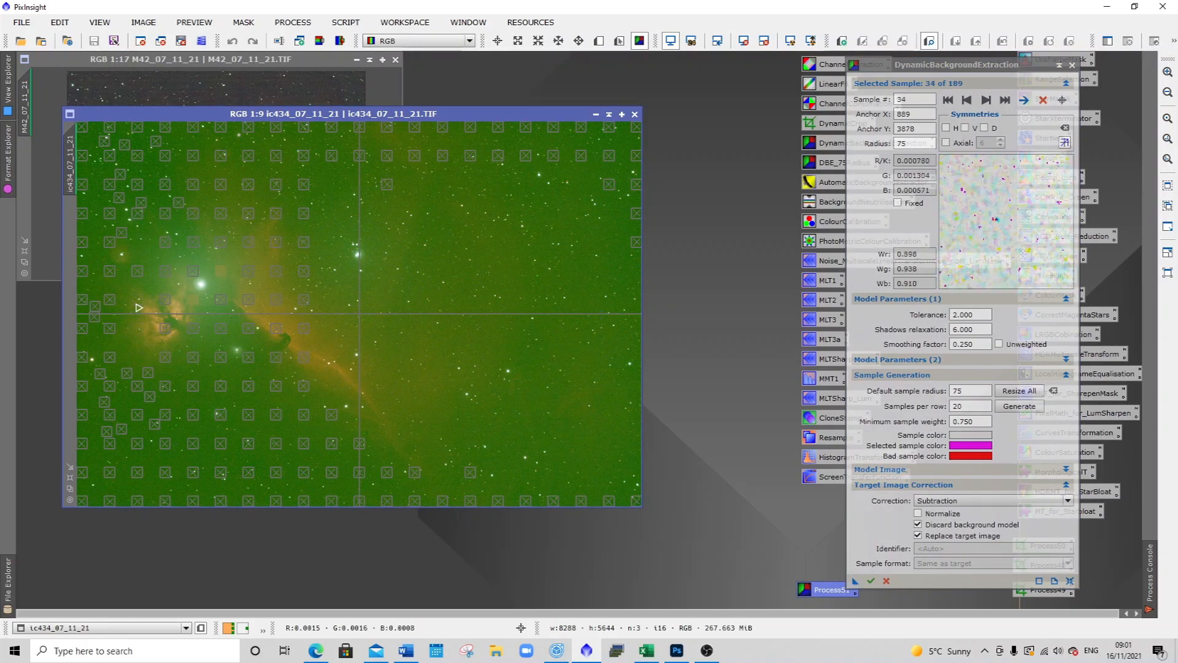
pyautogui.click(111, 243)
pyautogui.press('Delete')
pyautogui.click(165, 243)
pyautogui.press('Delete')
pyautogui.click(192, 186)
pyautogui.press('Delete')
pyautogui.click(221, 186)
pyautogui.press('Delete')
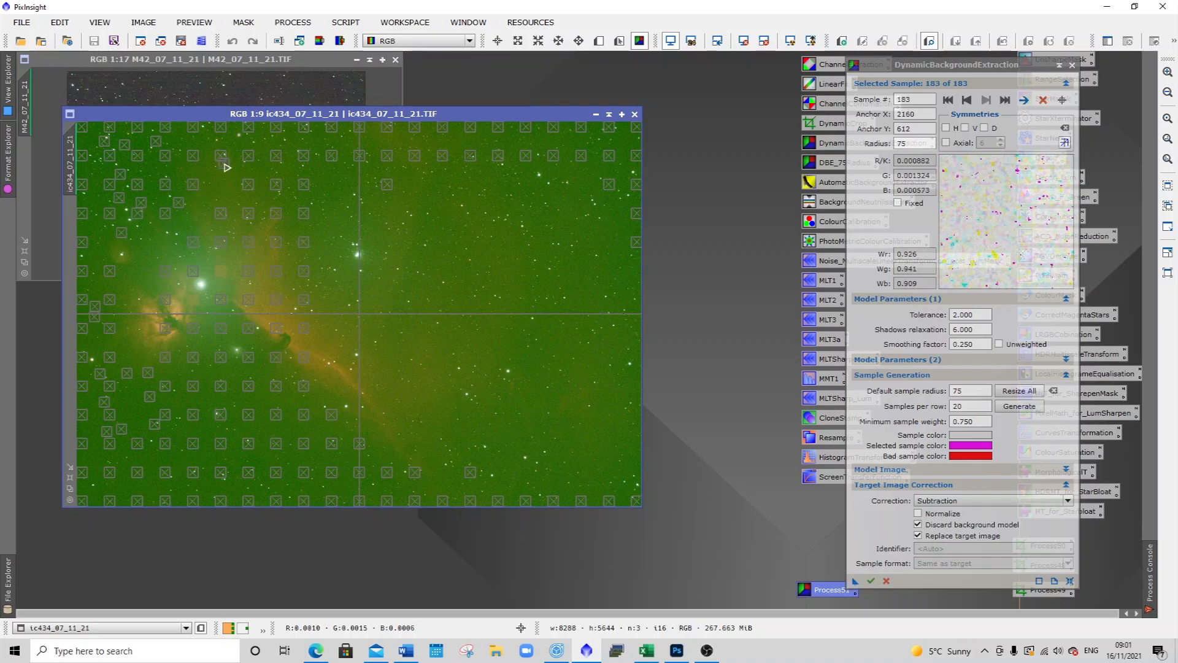
pyautogui.click(196, 156)
pyautogui.press('Delete')
pyautogui.click(181, 204)
pyautogui.press('Delete')
pyautogui.click(168, 215)
pyautogui.press('Delete')
pyautogui.click(251, 158)
pyautogui.press('Delete')
pyautogui.press('Delete')
pyautogui.press('Delete')
pyautogui.press('Delete')
pyautogui.press('Delete')
pyautogui.press('Delete')
pyautogui.press('Delete')
pyautogui.press('Delete')
pyautogui.press('Delete')
pyautogui.click(221, 244)
pyautogui.press('Delete')
pyautogui.press('Delete')
pyautogui.press('Delete')
pyautogui.press('Delete')
pyautogui.press('Delete')
pyautogui.press('Delete')
pyautogui.click(192, 245)
pyautogui.press('Delete')
pyautogui.press('Delete')
pyautogui.press('Delete')
pyautogui.press('Delete')
pyautogui.press('Delete')
pyautogui.press('Delete')
pyautogui.press('Delete')
pyautogui.press('Delete')
pyautogui.click(149, 376)
pyautogui.click(278, 188)
pyautogui.press('Delete')
pyautogui.press('Delete')
pyautogui.press('Delete')
pyautogui.press('Delete')
pyautogui.press('Delete')
pyautogui.press('Delete')
pyautogui.press('Delete')
pyautogui.press('Delete')
pyautogui.press('Delete')
pyautogui.click(305, 188)
pyautogui.press('Delete')
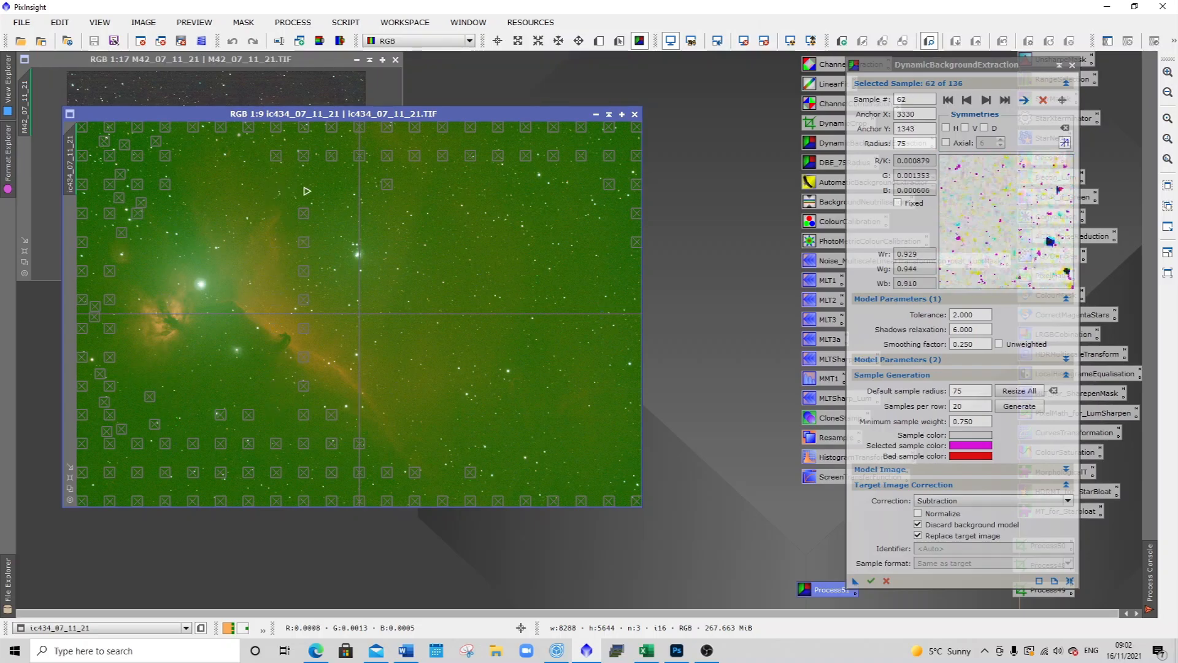
# Step: Add about 18 extra background samples along the right edge, left edge and lower-left corner of the ic434 image
pyautogui.click(605, 228)
pyautogui.click(616, 202)
pyautogui.click(618, 173)
pyautogui.click(622, 141)
pyautogui.click(579, 140)
pyautogui.click(621, 269)
pyautogui.click(621, 249)
pyautogui.click(623, 223)
pyautogui.click(97, 172)
pyautogui.click(92, 252)
pyautogui.click(131, 417)
pyautogui.click(89, 431)
pyautogui.click(93, 457)
pyautogui.click(108, 487)
pyautogui.click(152, 469)
pyautogui.click(154, 458)
pyautogui.click(175, 459)
pyautogui.click(202, 460)
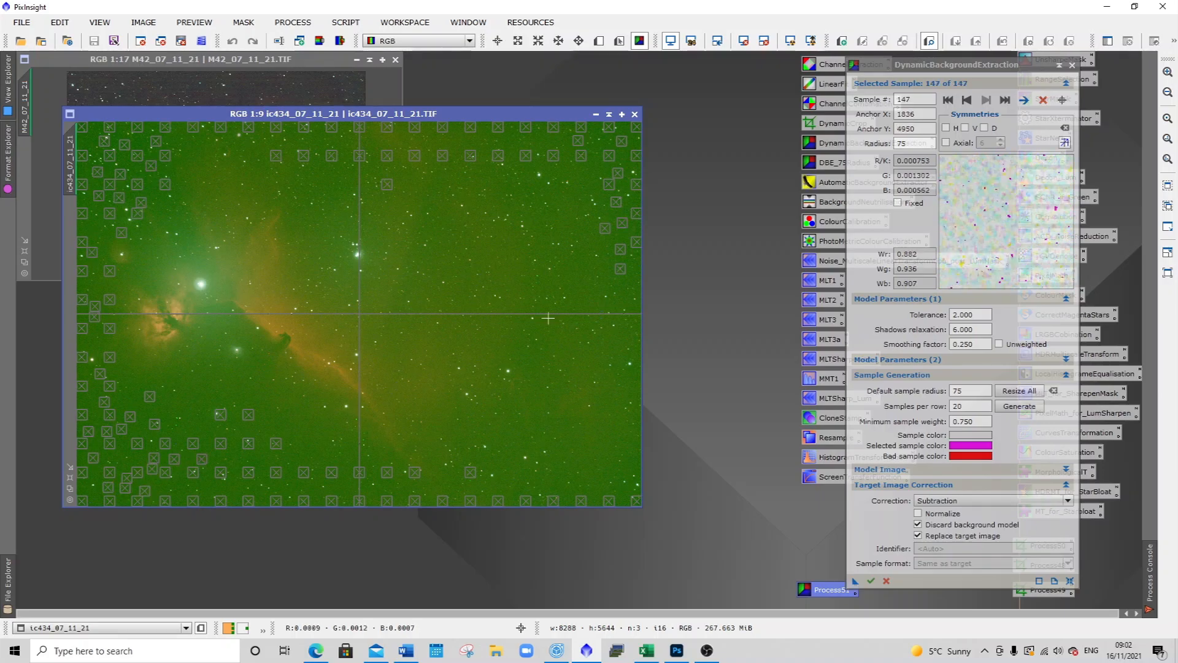
# Step: Run the background extraction on the ic434 image, end the session, and reapply the automatic screen stretch
pyautogui.click(871, 580)
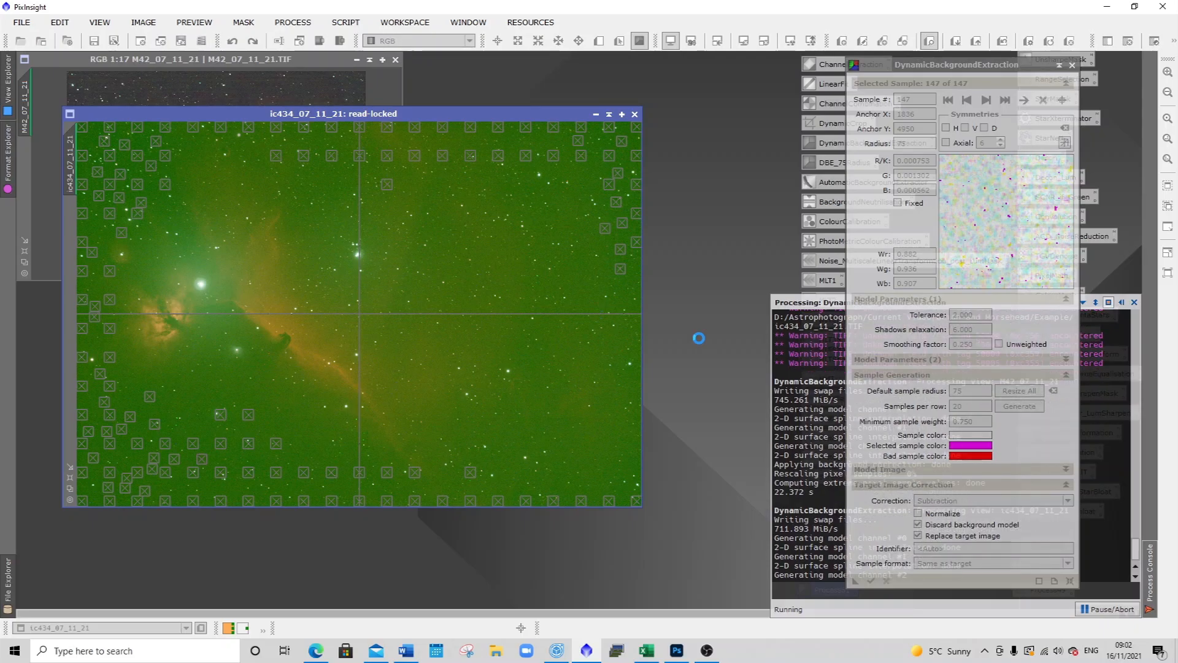
pyautogui.click(1072, 65)
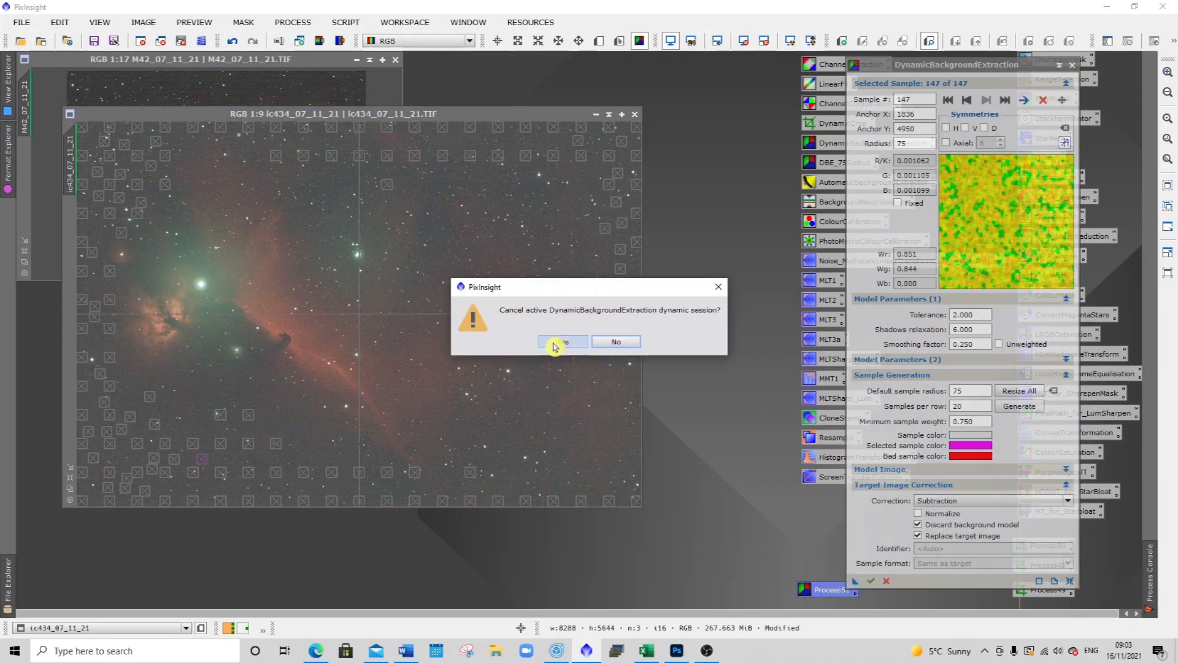
pyautogui.click(563, 342)
pyautogui.click(764, 40)
pyautogui.click(790, 40)
# Step: Shrink the ic434 window and arrange both panels side by side, with ic434 to the left of M42
pyautogui.scroll(-9, 497, 396)
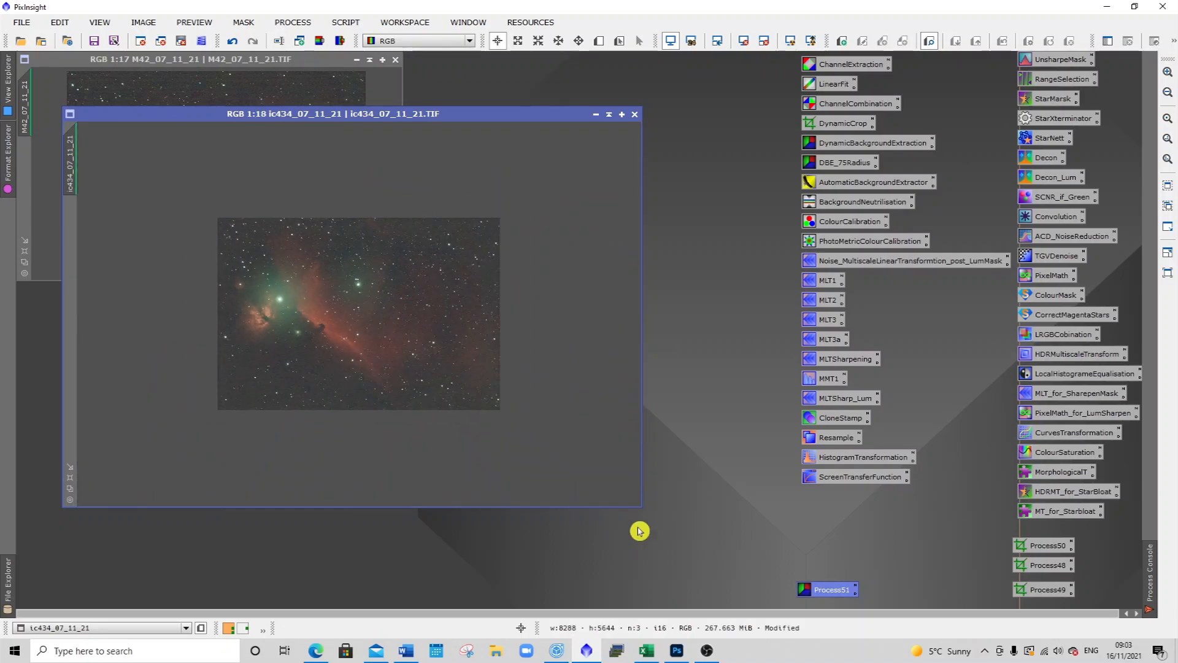
pyautogui.moveTo(641, 507); pyautogui.dragTo(396, 398)
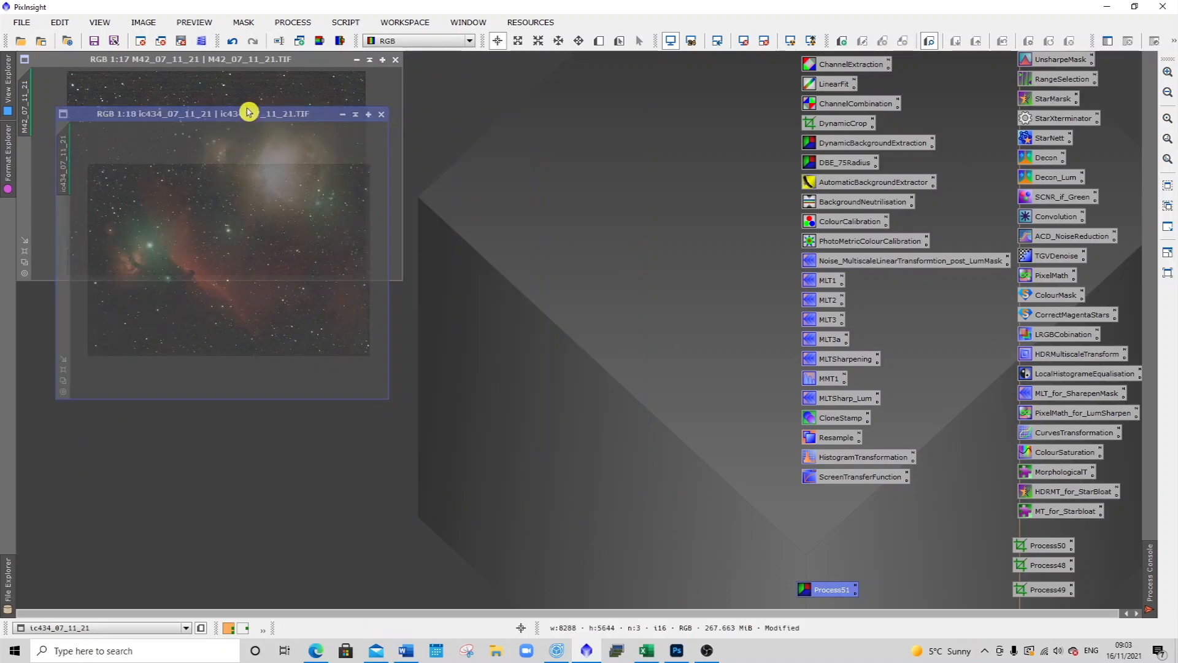
pyautogui.moveTo(267, 115); pyautogui.dragTo(223, 95)
pyautogui.moveTo(264, 63); pyautogui.dragTo(639, 76)
pyautogui.moveTo(195, 96); pyautogui.dragTo(200, 61)
pyautogui.moveTo(441, 77); pyautogui.dragTo(407, 65)
pyautogui.moveTo(742, 280); pyautogui.dragTo(755, 340)
pyautogui.click(226, 202)
pyautogui.scroll(-1, 227, 203)
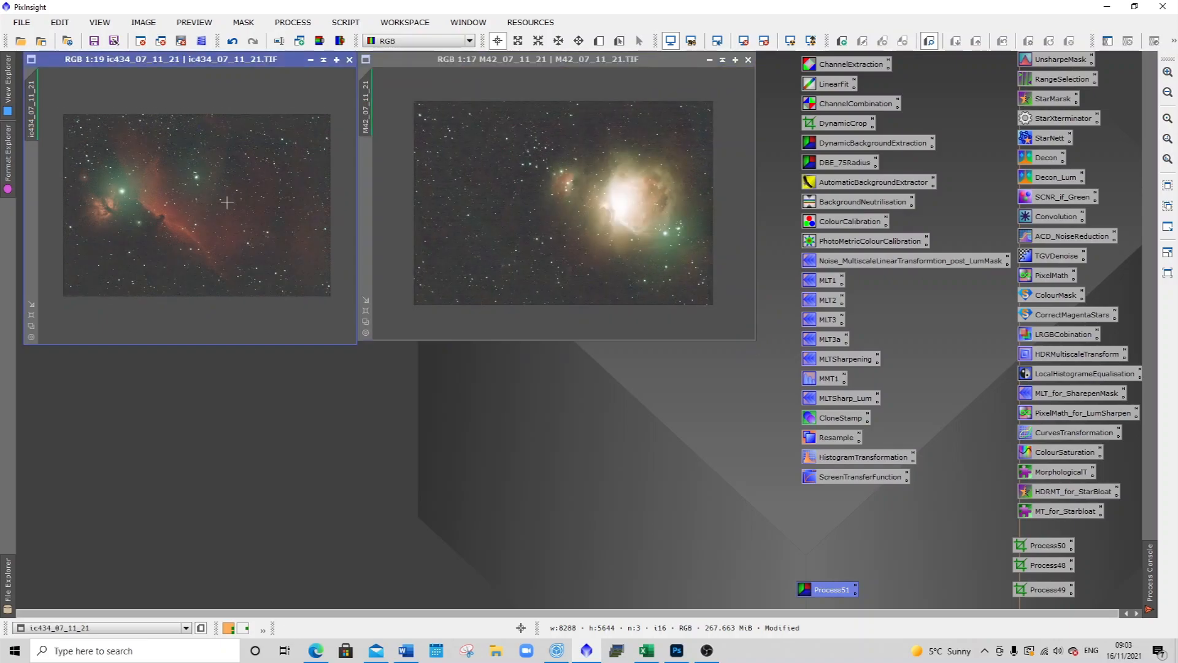
pyautogui.scroll(2, 227, 202)
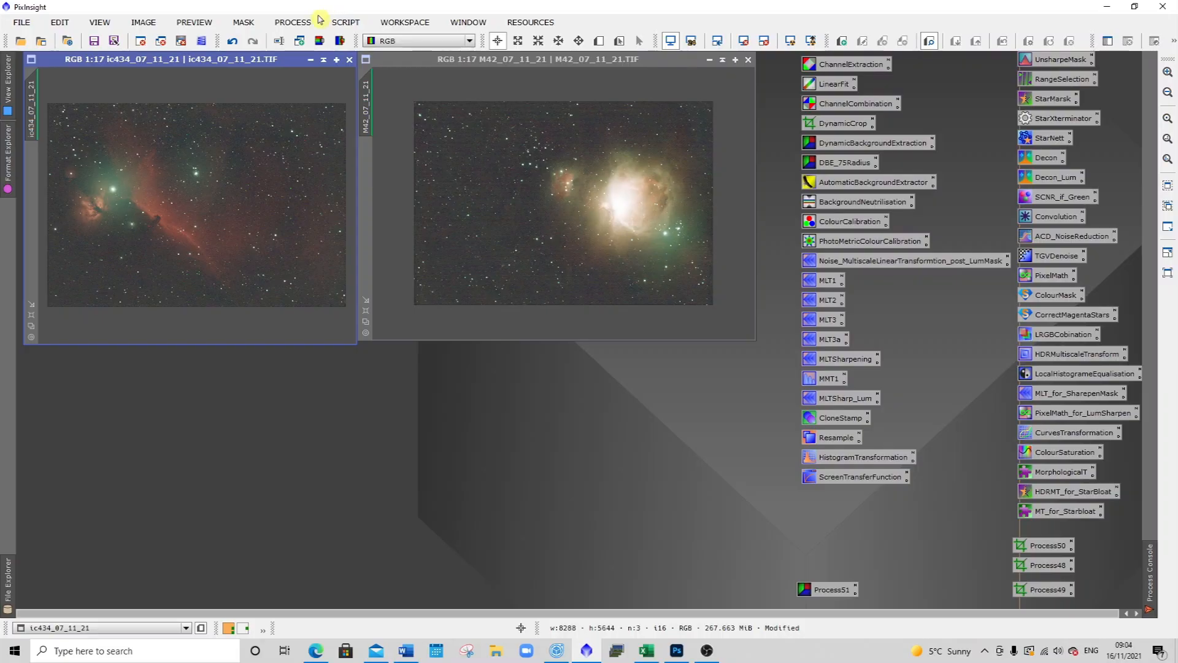
# Step: Open the StarAlignment process and set the registration model to Thin Plate Splines and the working mode to Register/Union - Mosaic
pyautogui.click(298, 22)
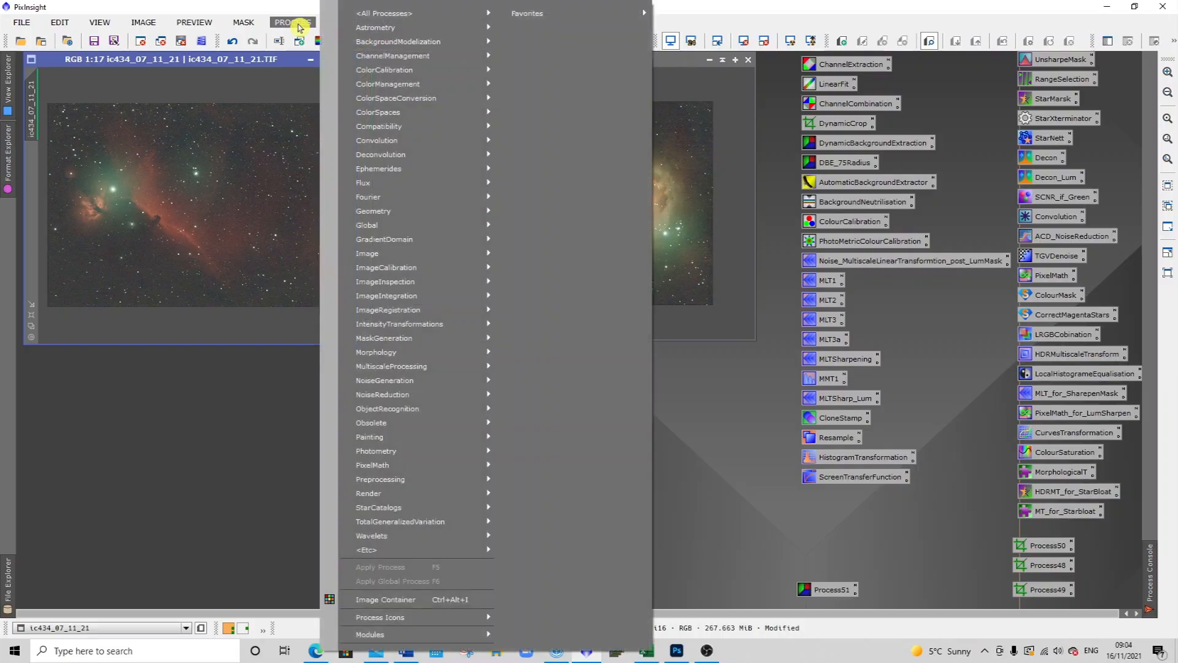
pyautogui.moveTo(360, 15)
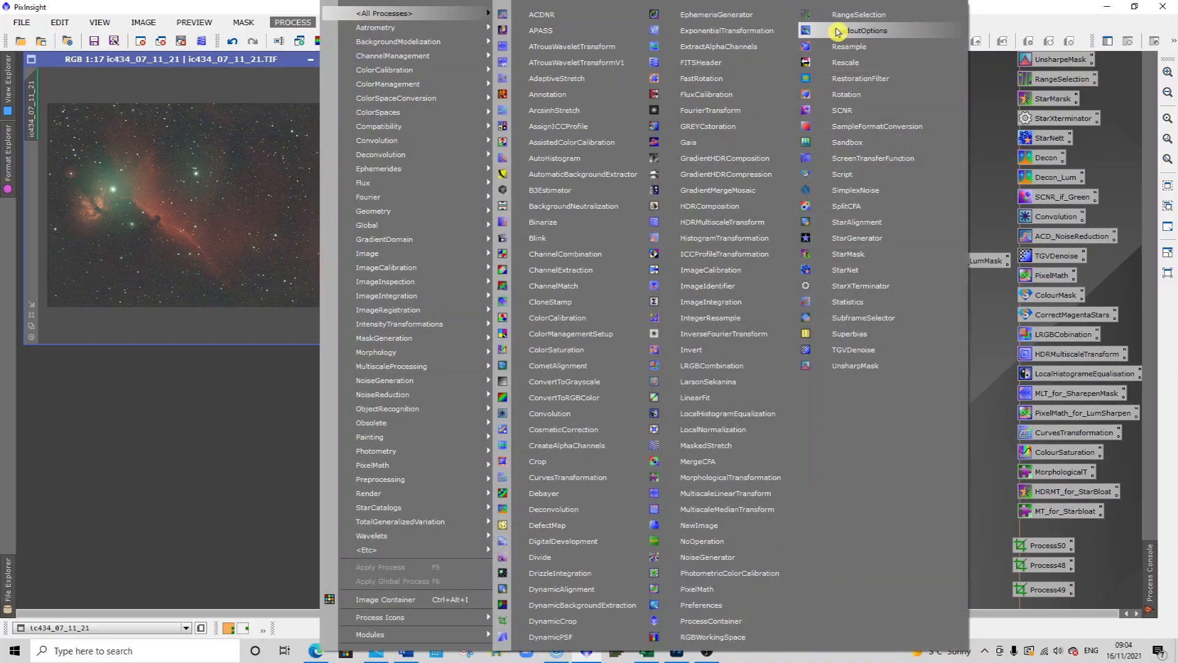
pyautogui.click(883, 223)
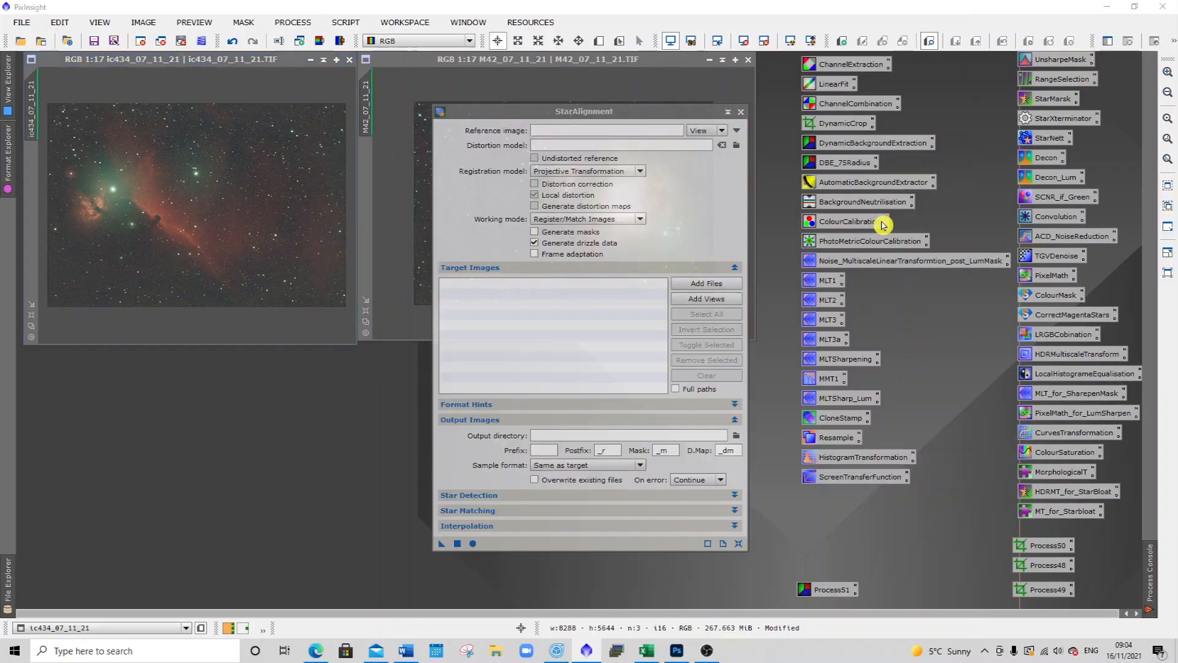
pyautogui.moveTo(610, 112); pyautogui.dragTo(776, 119)
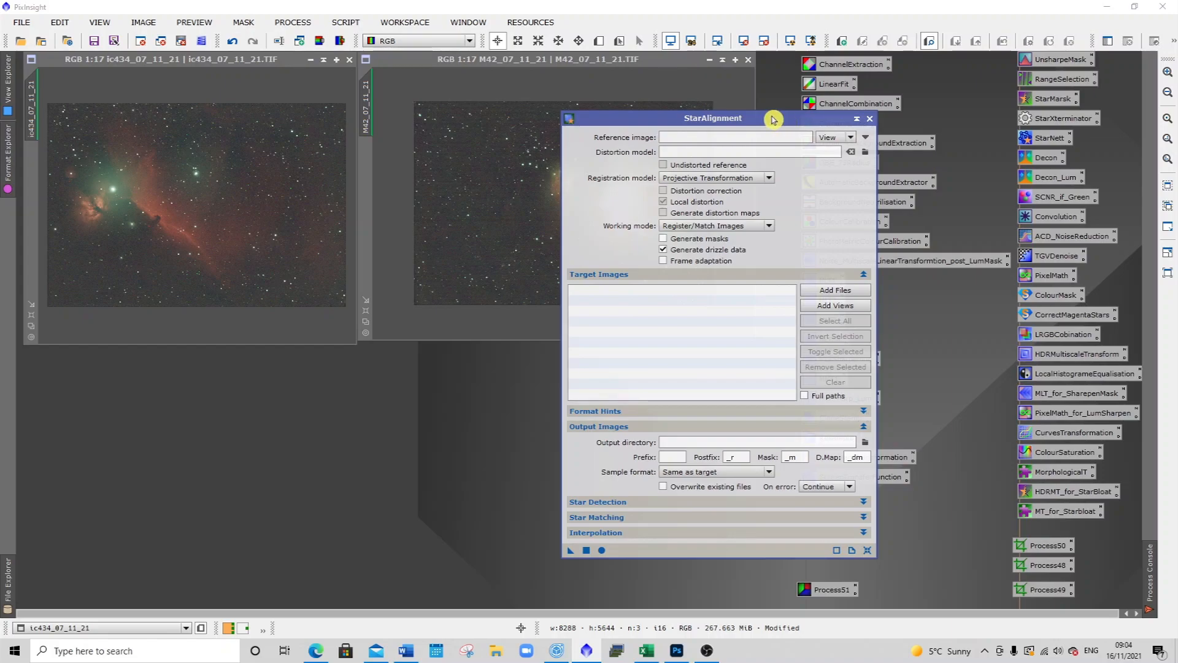
pyautogui.click(769, 179)
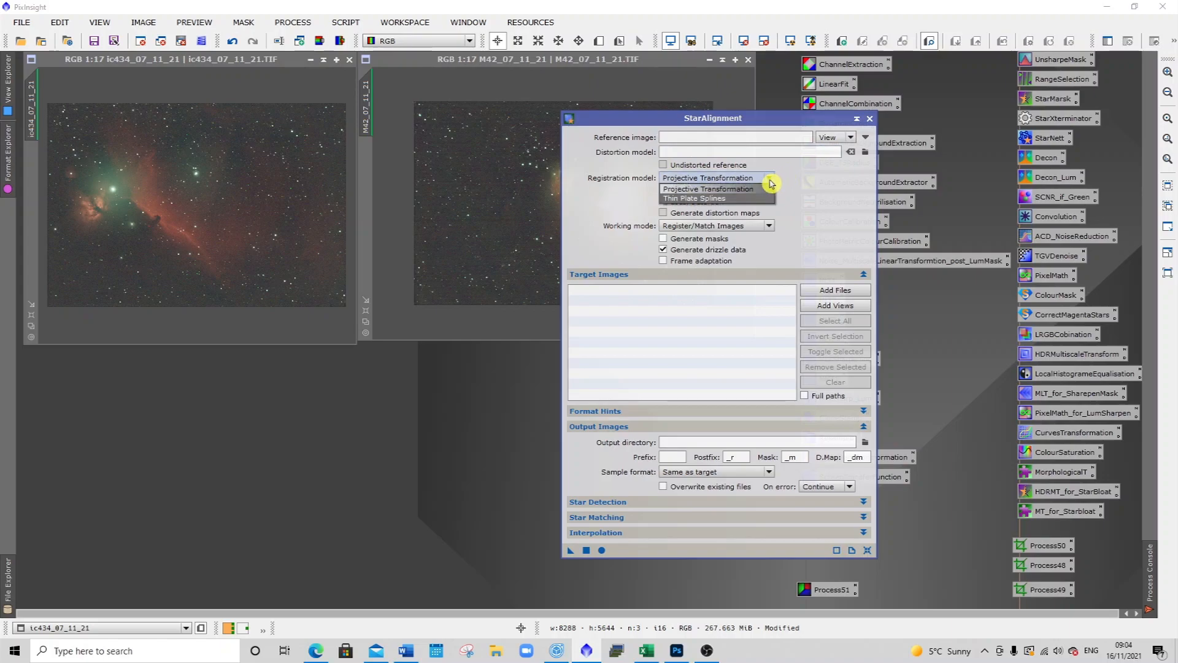
pyautogui.click(726, 199)
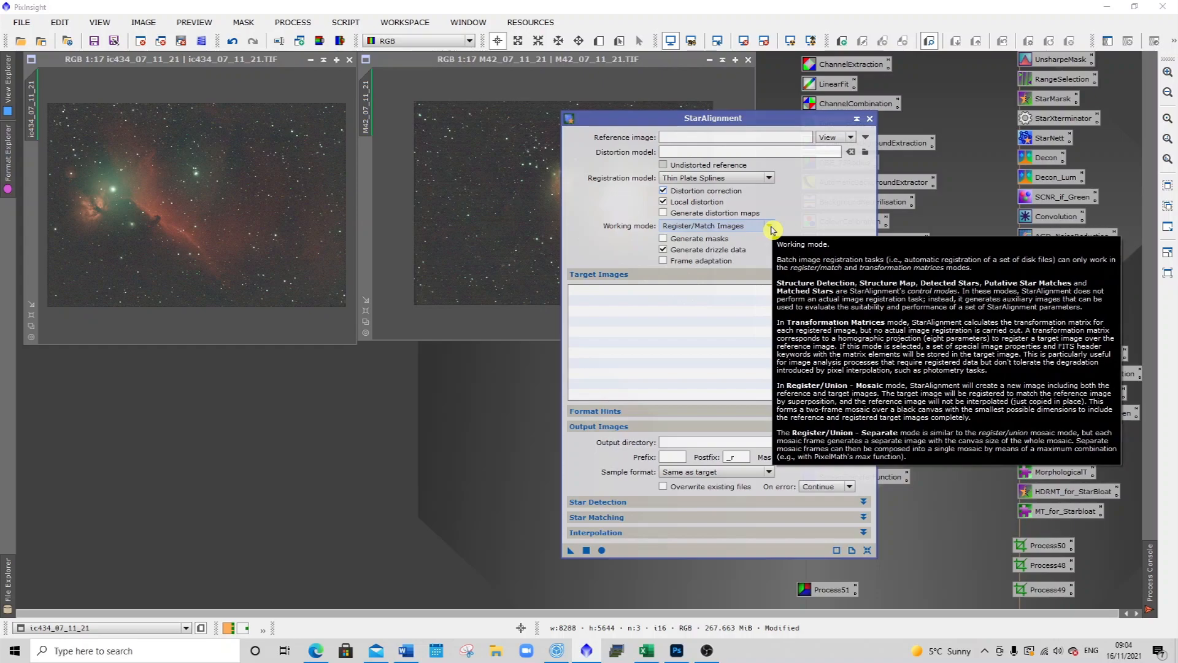
pyautogui.click(772, 230)
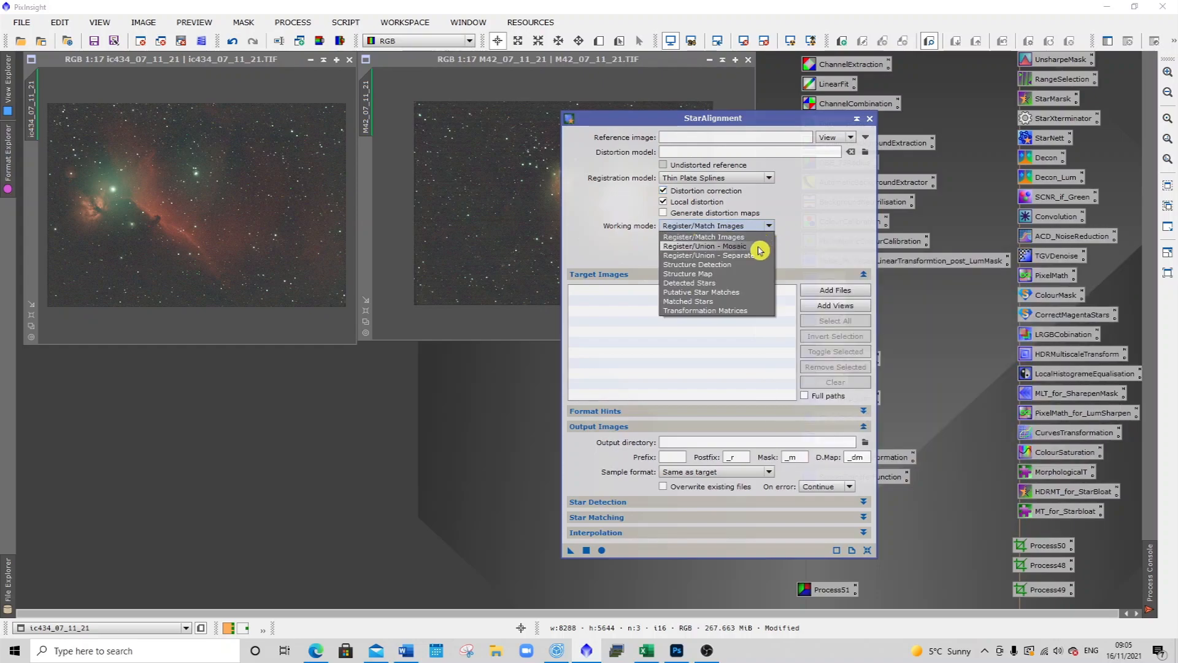
pyautogui.click(759, 246)
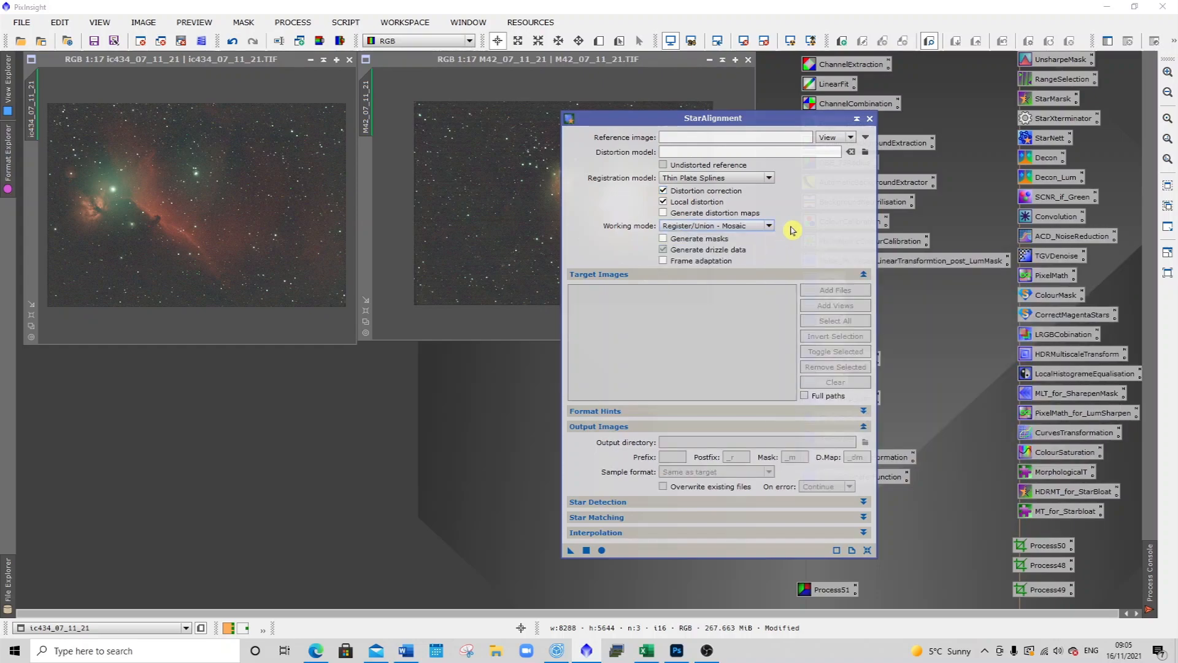
# Step: Enable frame adaptation in StarAlignment and set the star matching RANSAC tolerance to 8.00
pyautogui.moveTo(662, 121); pyautogui.dragTo(839, 97)
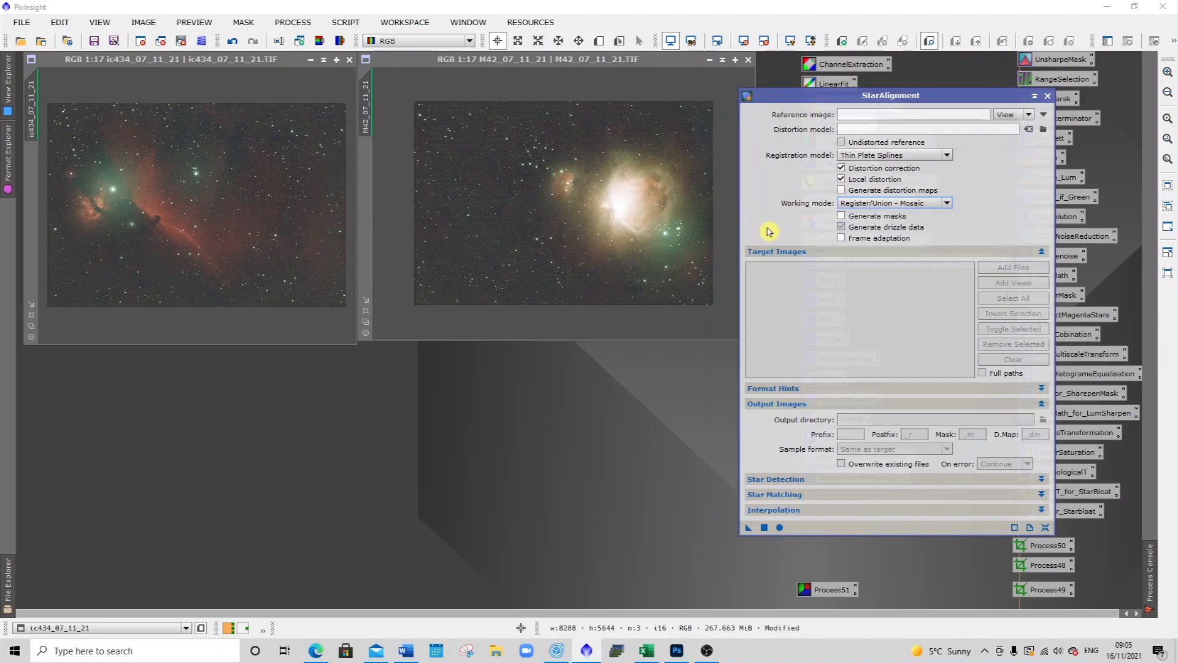
pyautogui.click(843, 239)
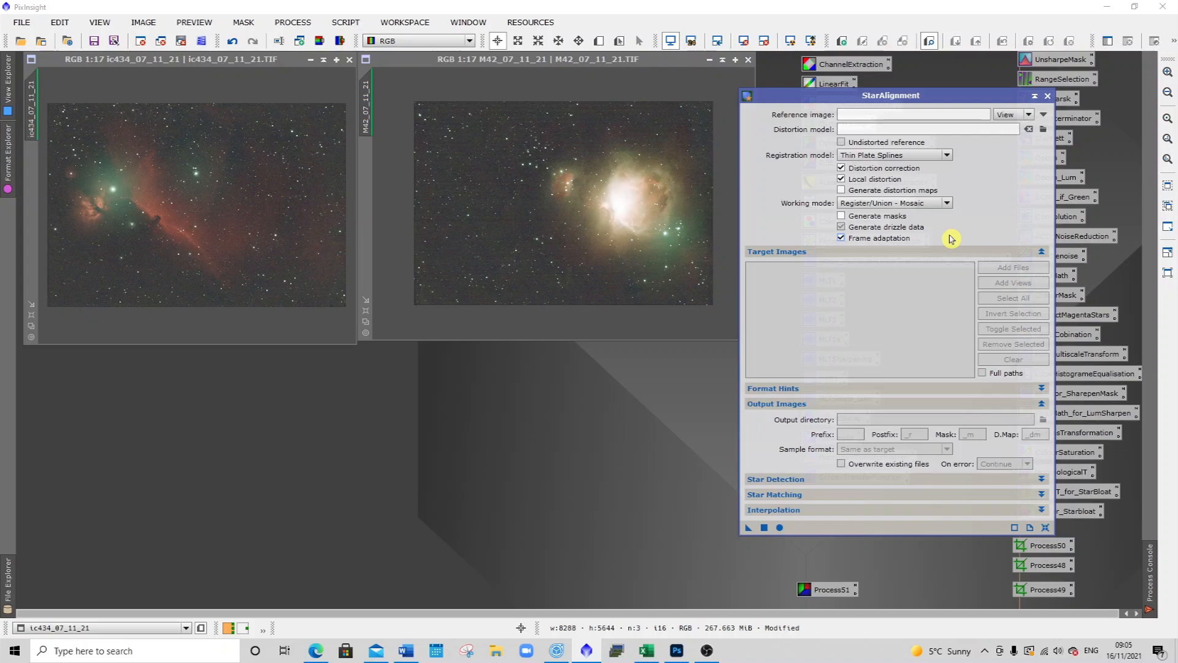
pyautogui.click(815, 496)
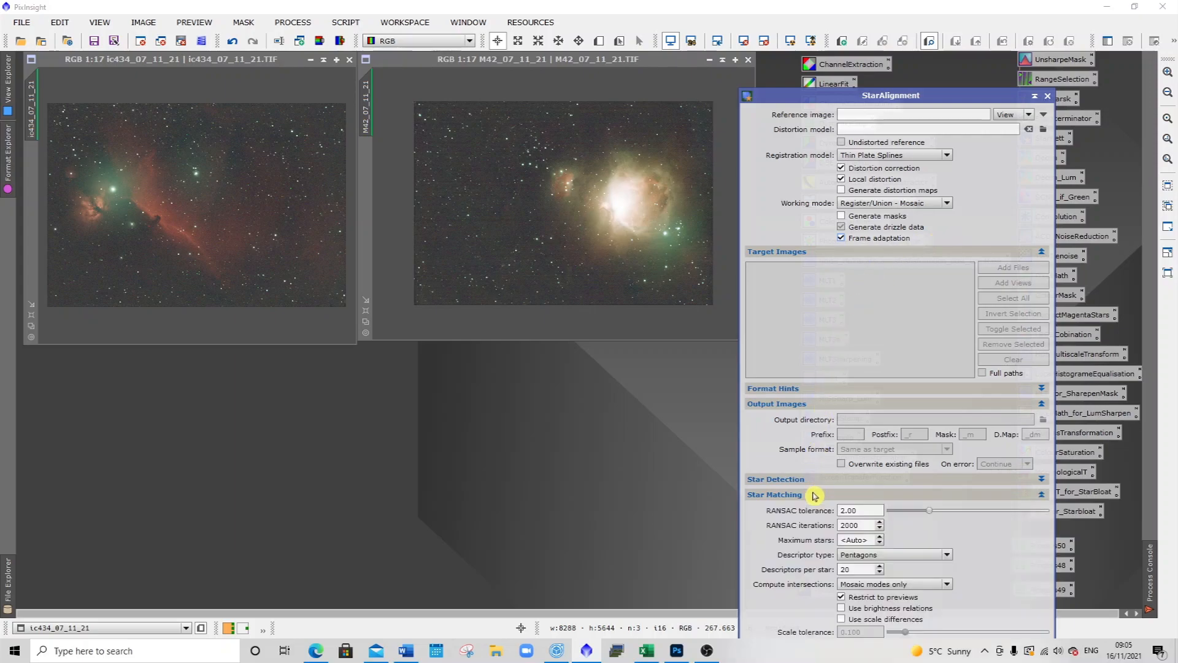
pyautogui.moveTo(931, 514); pyautogui.dragTo(1043, 514)
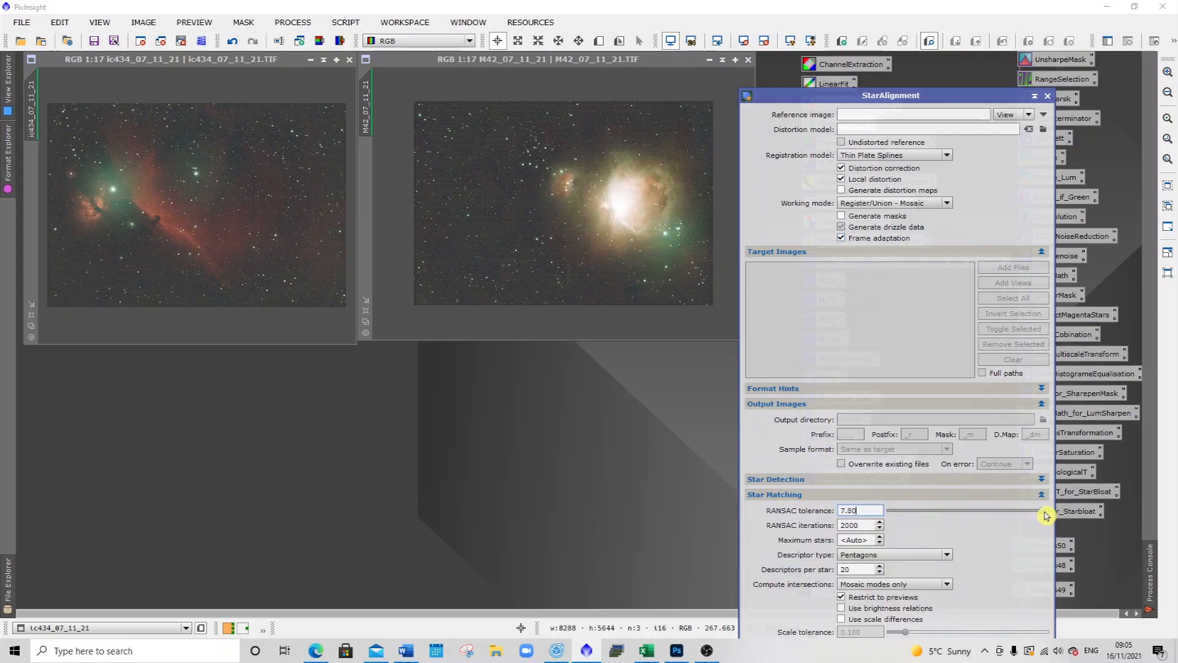
pyautogui.moveTo(905, 105); pyautogui.dragTo(926, 68)
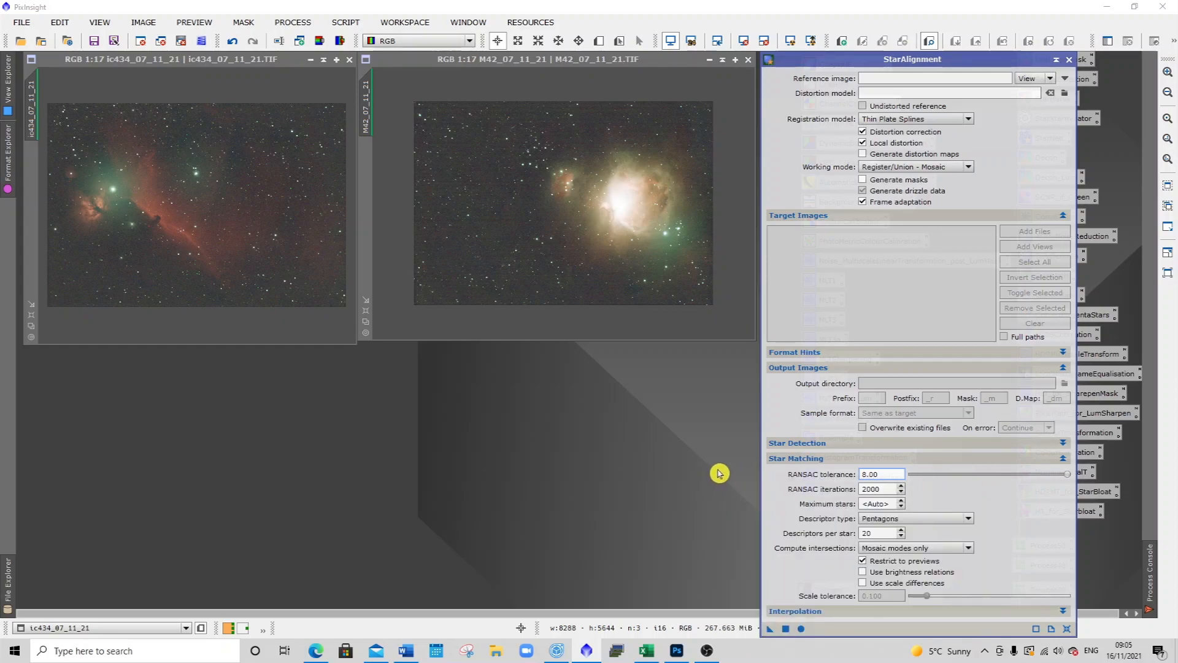
# Step: Use ic434_07_11_21 as the StarAlignment reference view and apply the process to the M42 image to build the mosaic
pyautogui.click(992, 77)
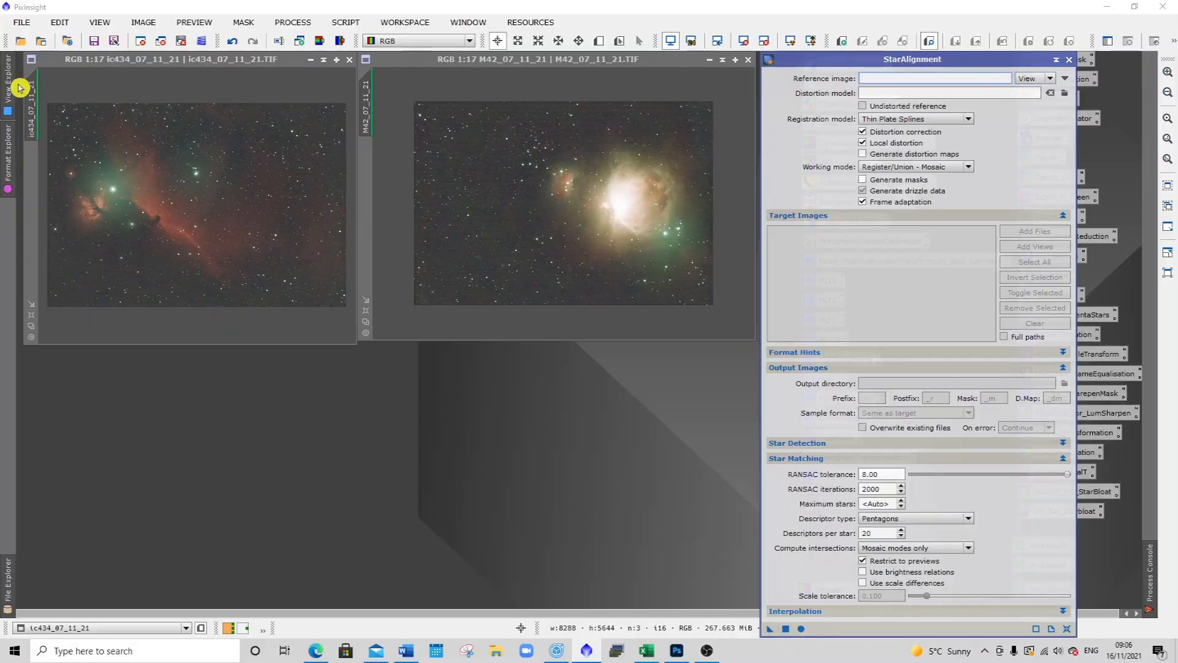
pyautogui.moveTo(32, 92); pyautogui.dragTo(896, 80)
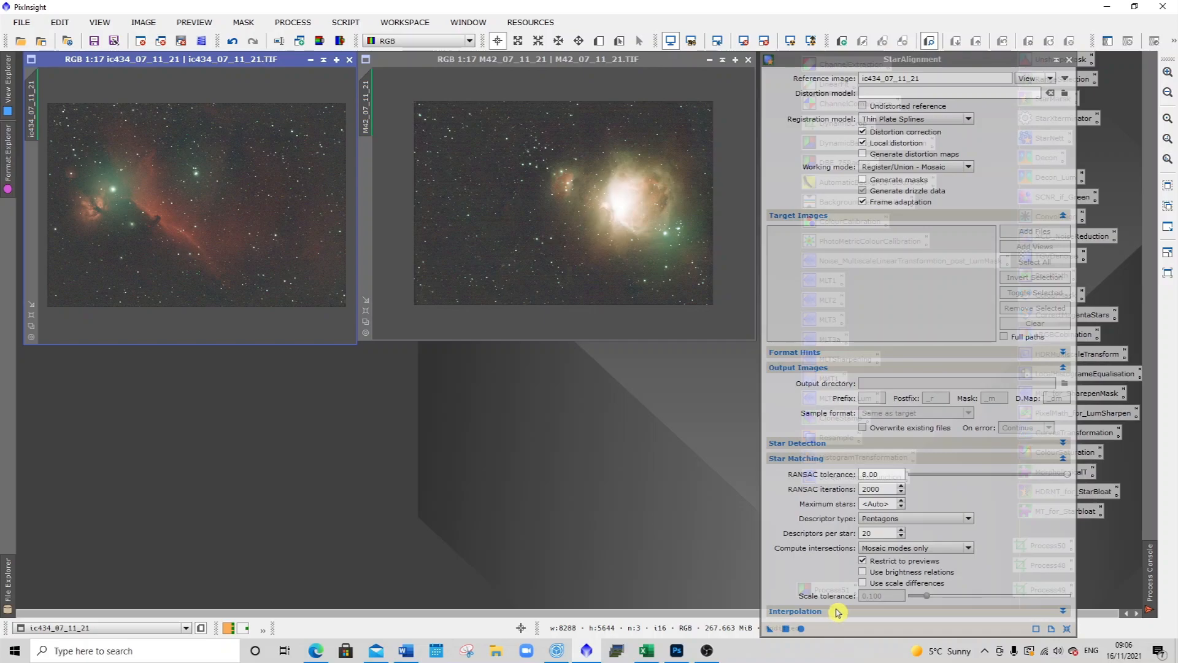
pyautogui.moveTo(771, 631); pyautogui.dragTo(509, 227)
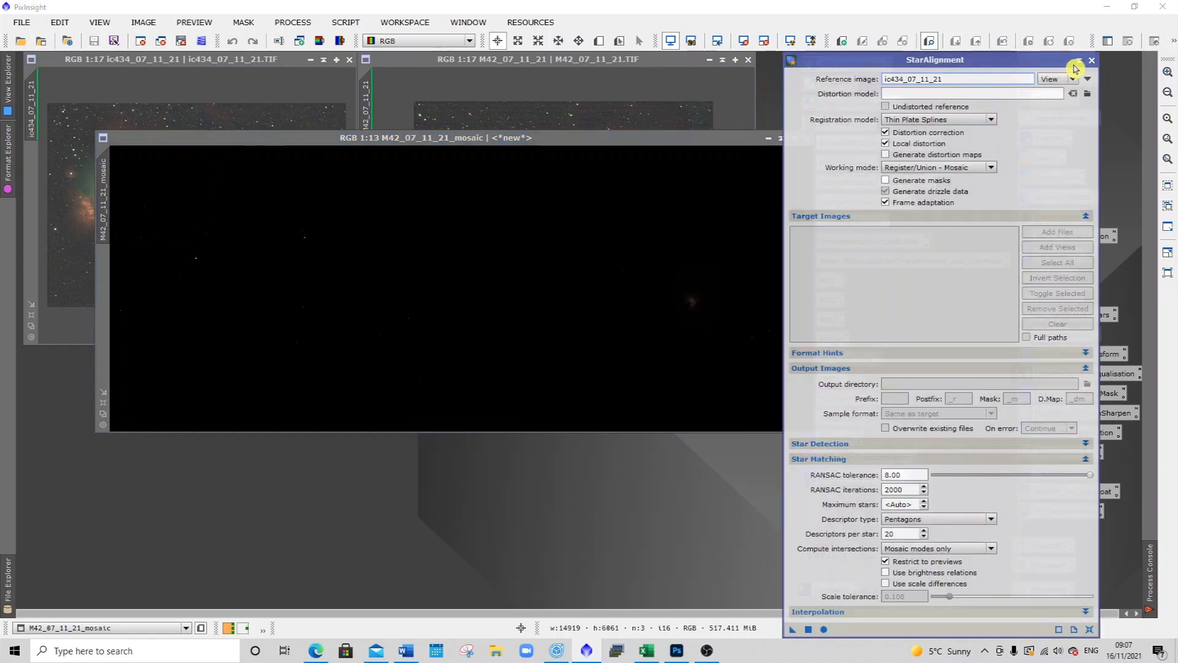
# Step: Collapse StarAlignment, apply an automatic screen stretch to the new mosaic, and inspect the seam between its two panels
pyautogui.click(1077, 67)
pyautogui.moveTo(749, 139); pyautogui.dragTo(704, 141)
pyautogui.click(791, 41)
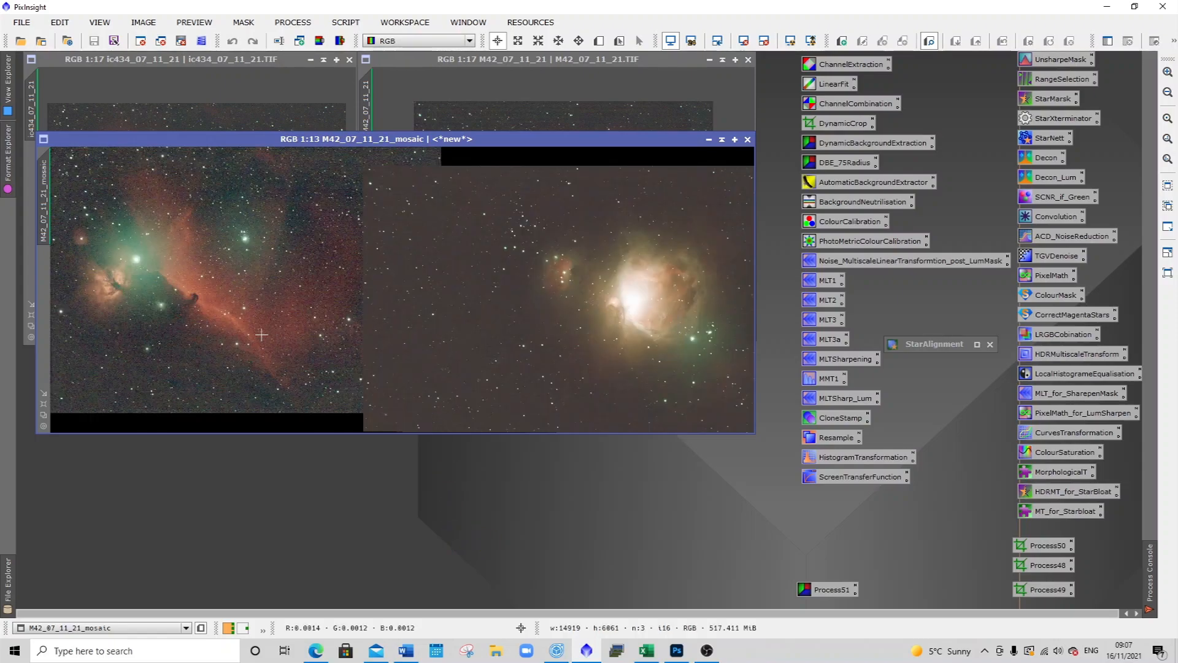
pyautogui.scroll(9, 346, 300)
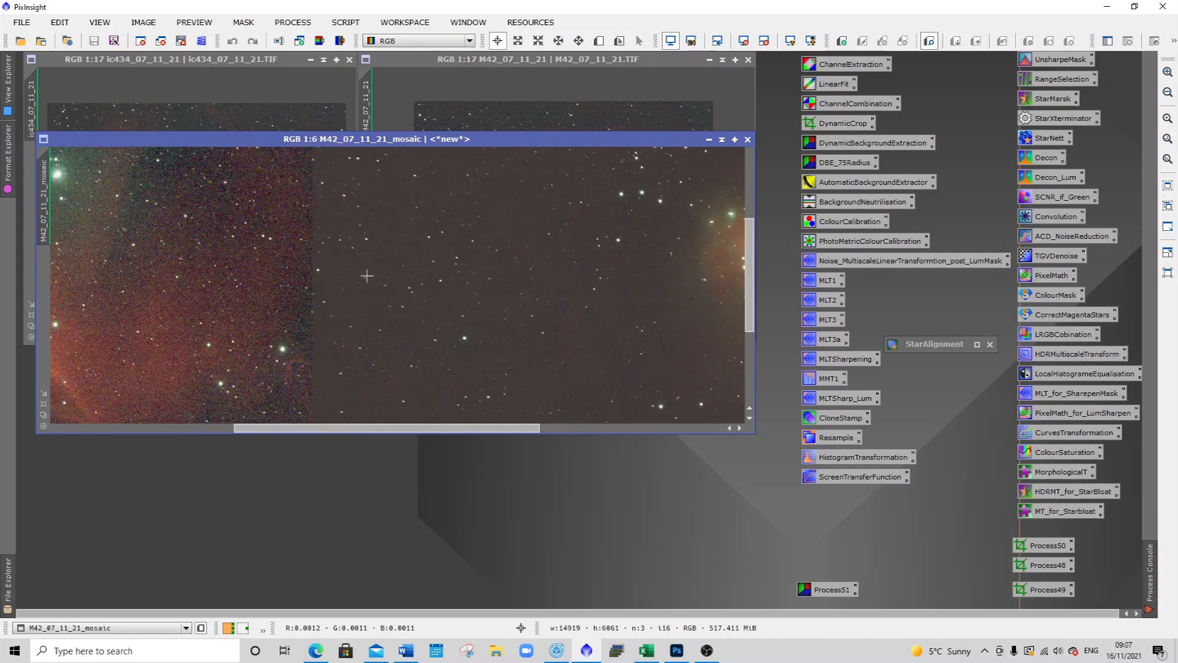
pyautogui.scroll(2, 367, 276)
pyautogui.scroll(-13, 367, 276)
pyautogui.scroll(1, 367, 276)
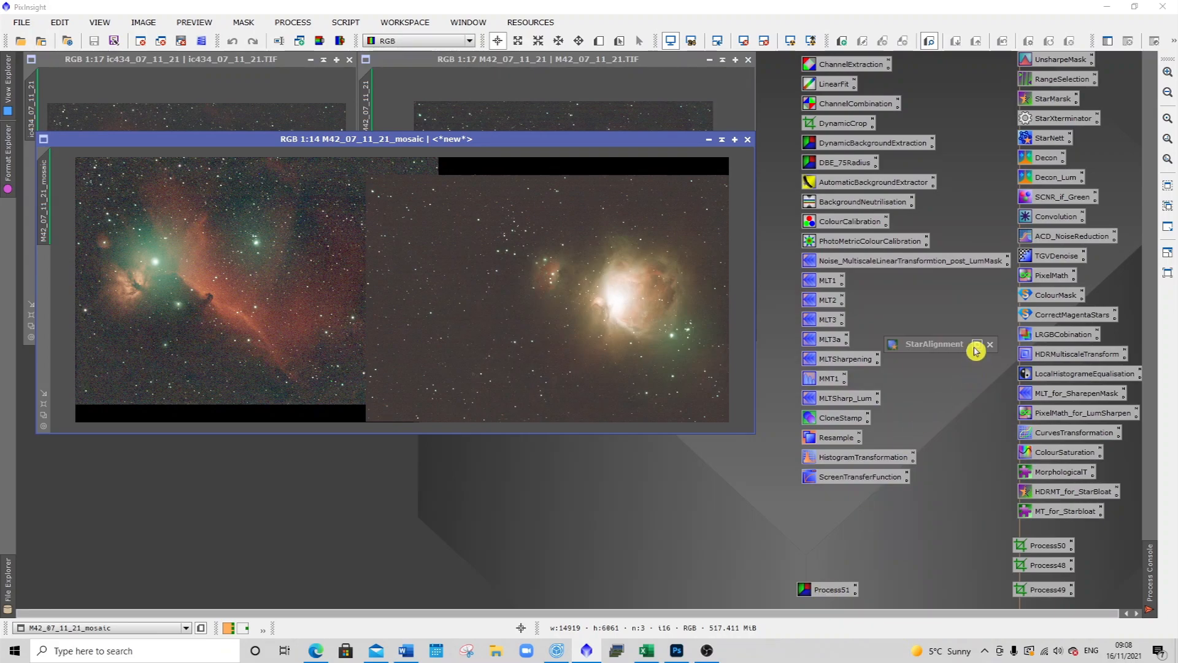
# Step: Set StarAlignment's reference to M42_07_11_21_mosaic and its working mode to Register/Match Images, and place the mosaic below the two panels
pyautogui.click(978, 348)
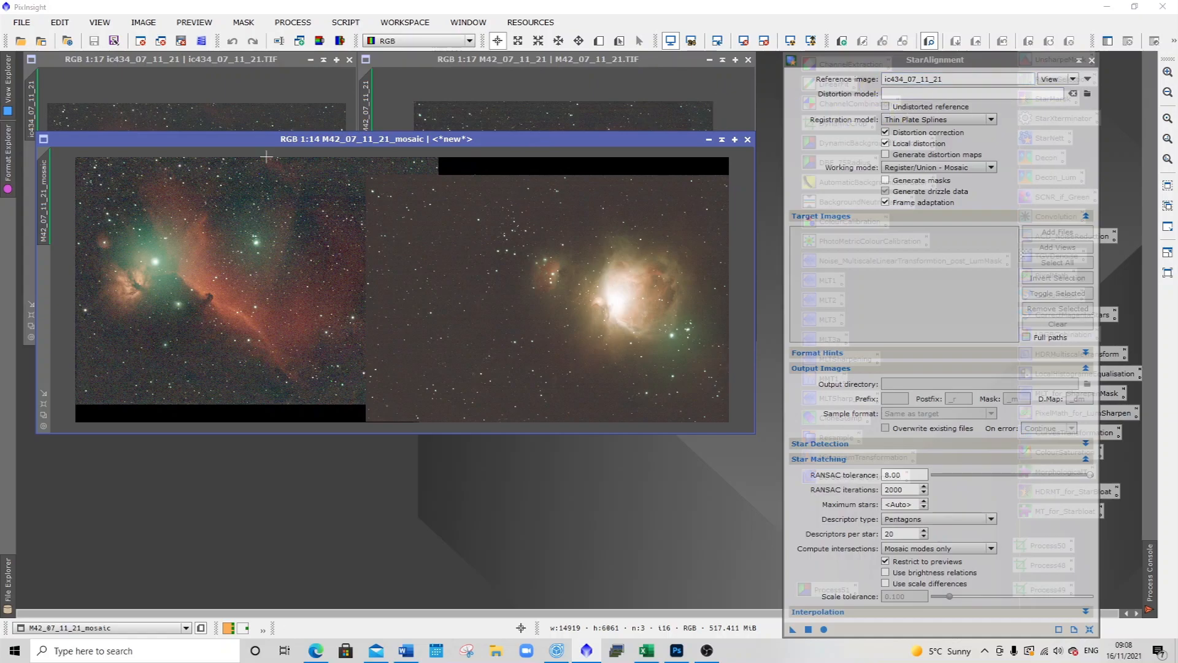
pyautogui.moveTo(44, 187); pyautogui.dragTo(957, 80)
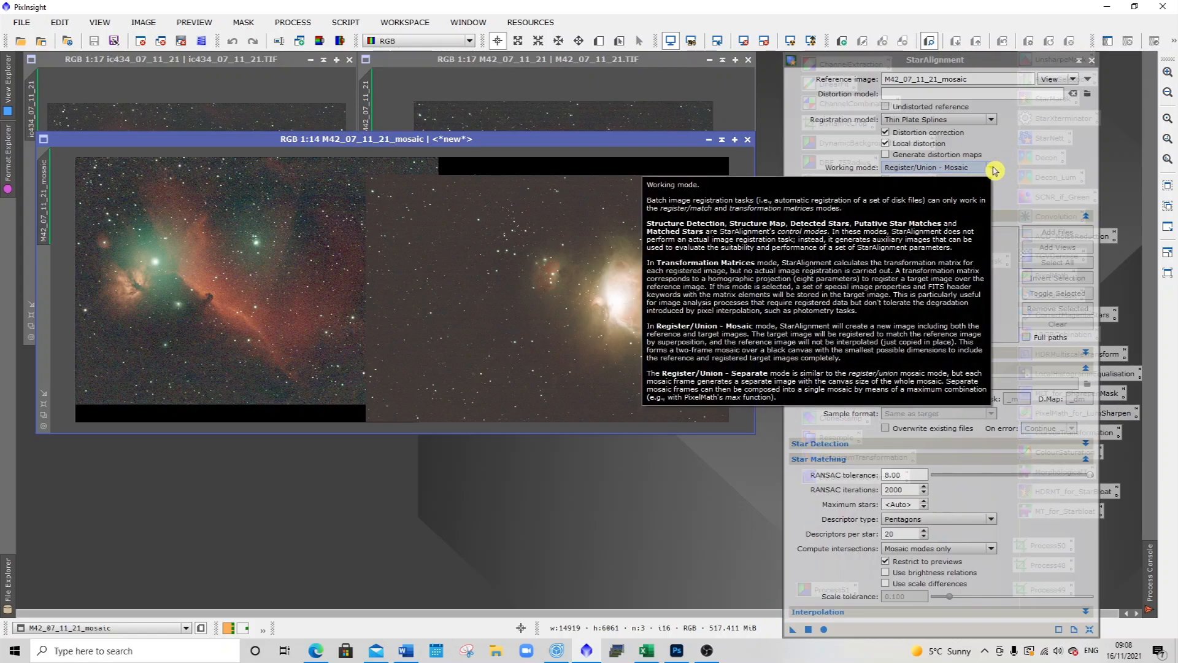
pyautogui.click(995, 171)
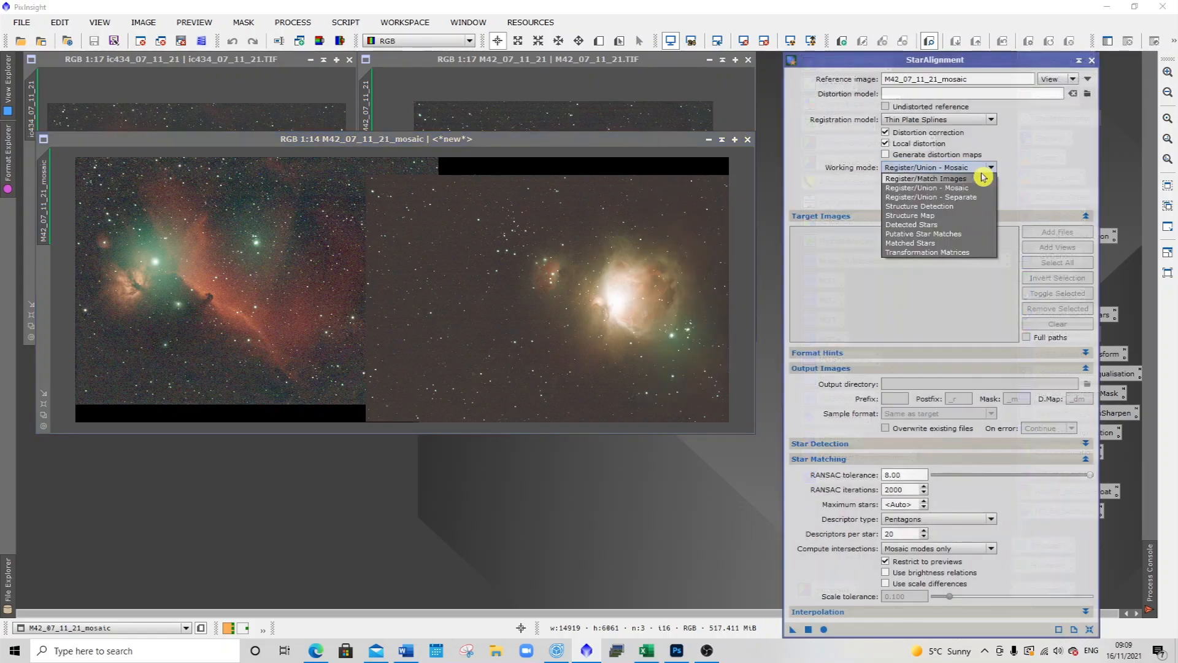
pyautogui.click(980, 179)
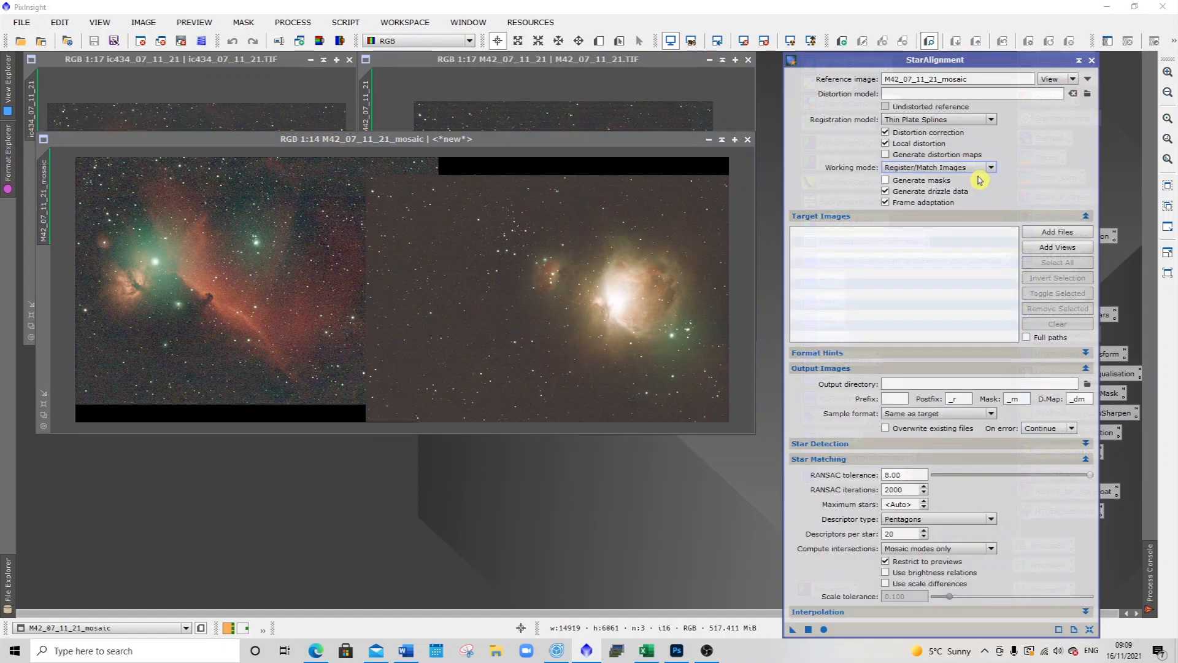
pyautogui.moveTo(448, 138); pyautogui.dragTo(434, 327)
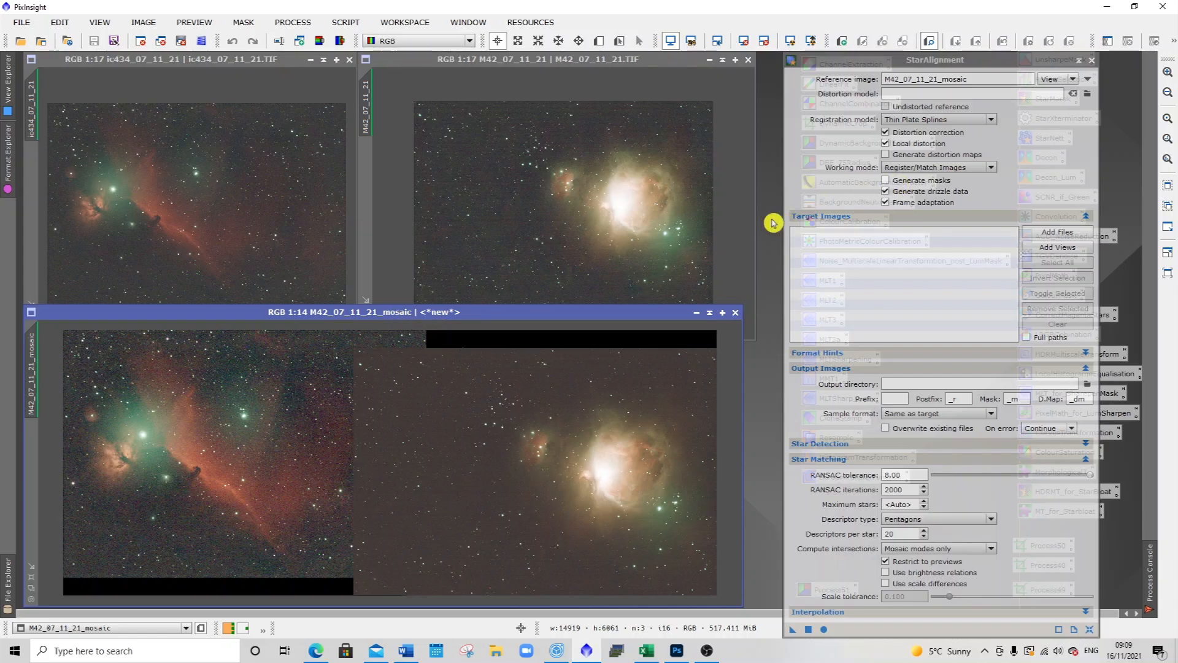
# Step: Register the ic434 panel to the mosaic with StarAlignment and apply an automatic screen stretch to the registered image
pyautogui.moveTo(793, 631); pyautogui.dragTo(241, 221)
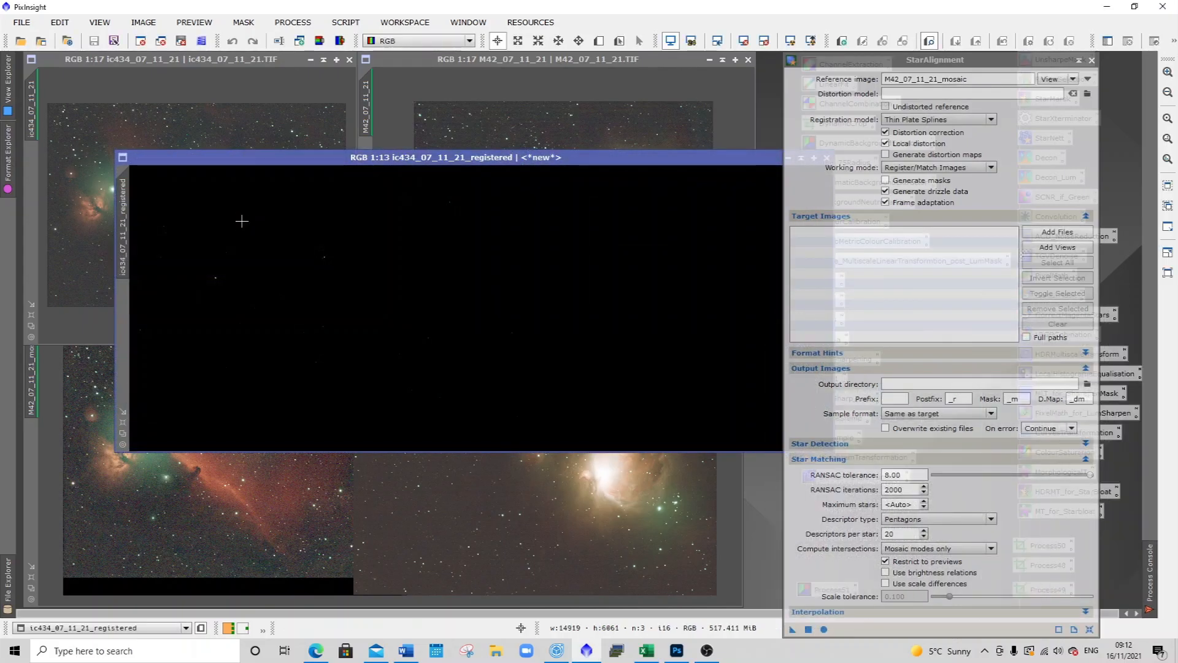
pyautogui.moveTo(594, 160); pyautogui.dragTo(529, 152)
pyautogui.click(790, 41)
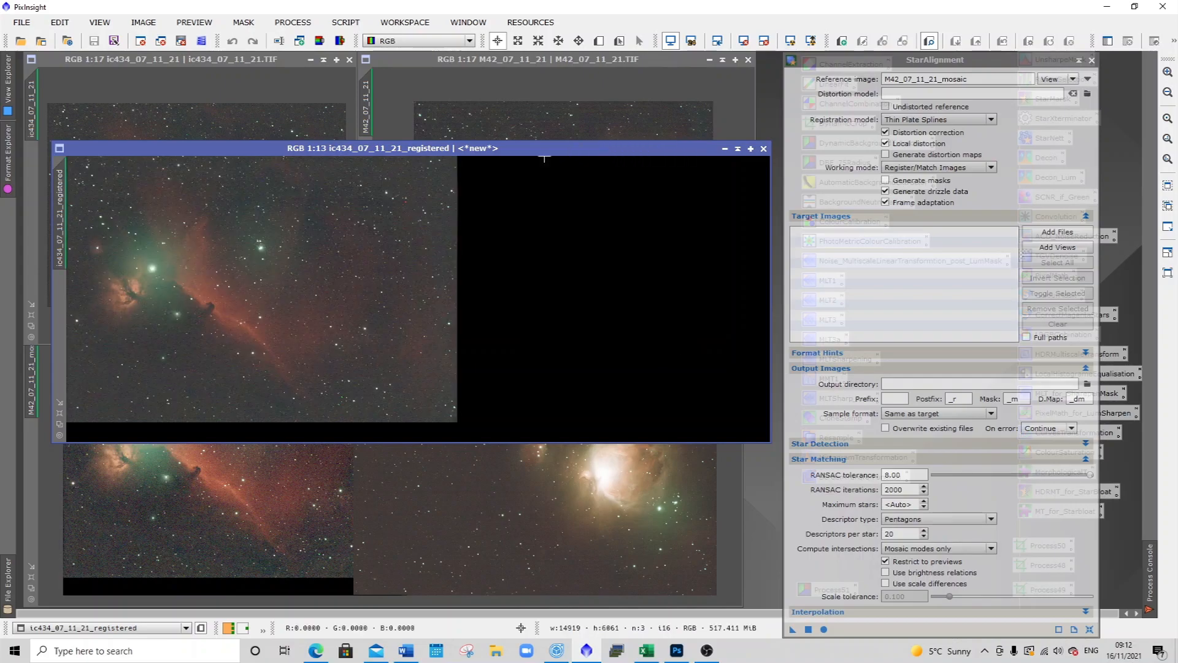
# Step: Inspect the registered ic434 image around the Horsehead and its panel edge, and place it below the two original panels
pyautogui.scroll(8, 245, 288)
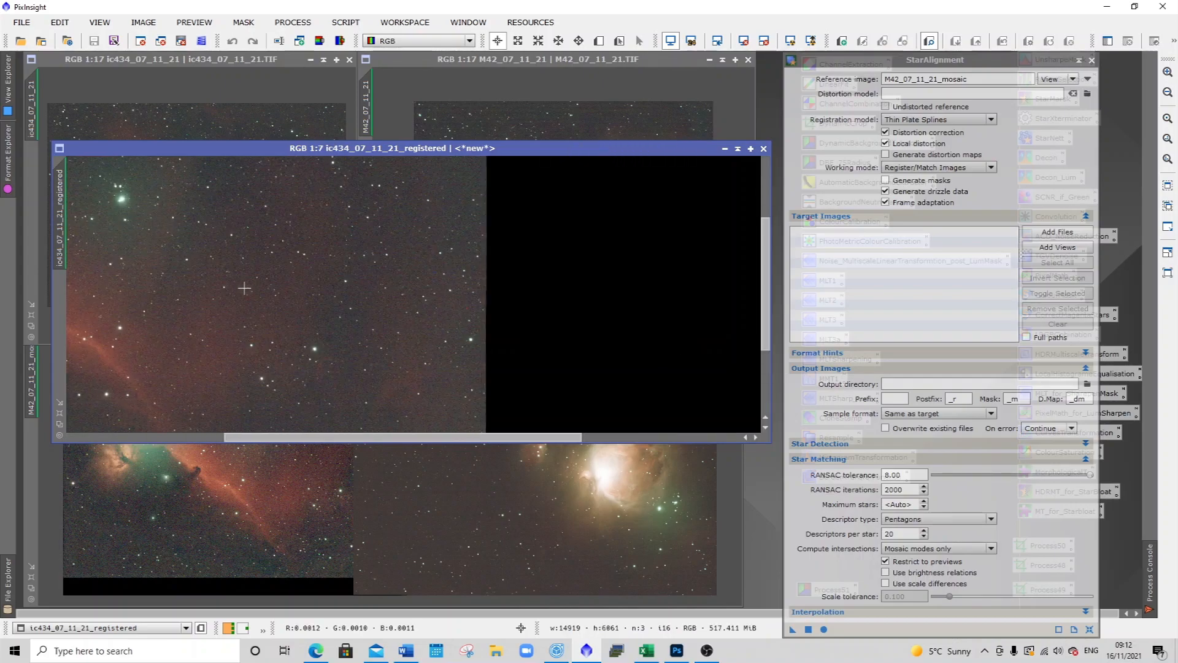
pyautogui.moveTo(270, 442); pyautogui.dragTo(115, 401)
pyautogui.scroll(-3, 181, 349)
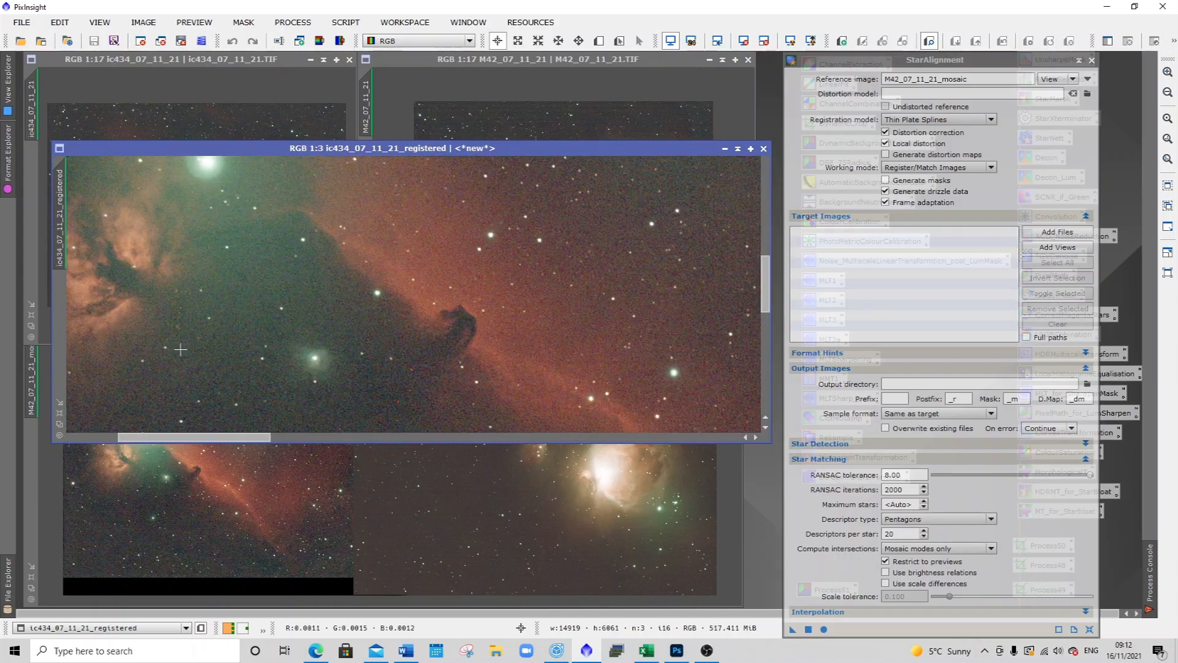
pyautogui.scroll(-4, 180, 349)
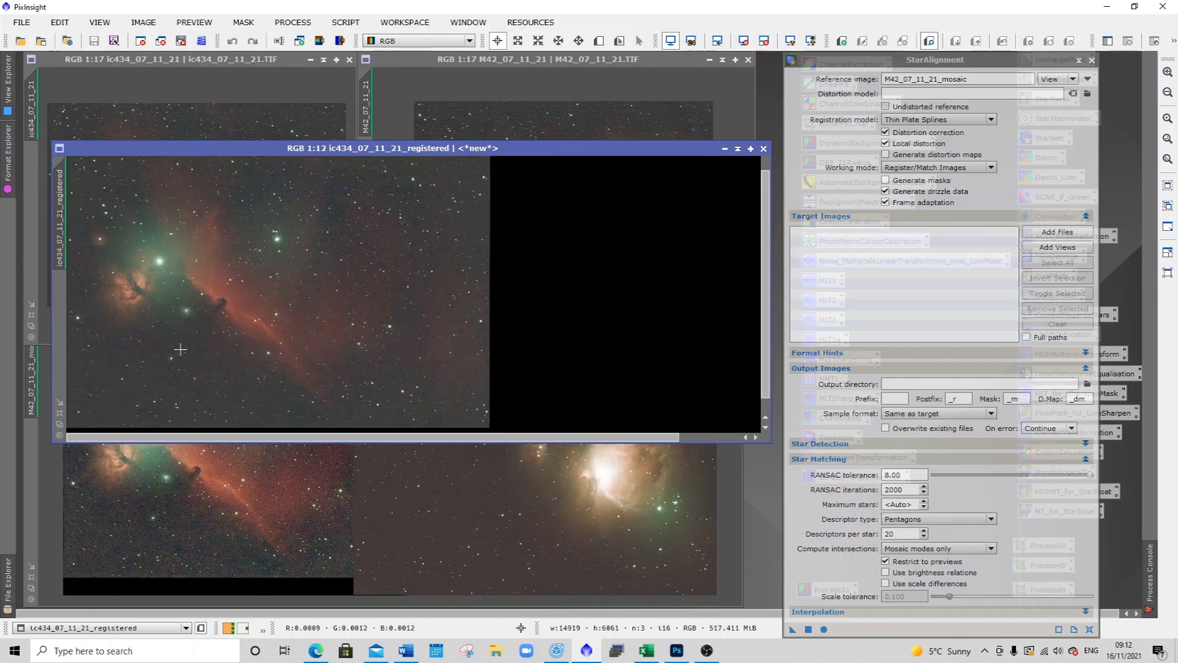
pyautogui.moveTo(318, 155); pyautogui.dragTo(278, 345)
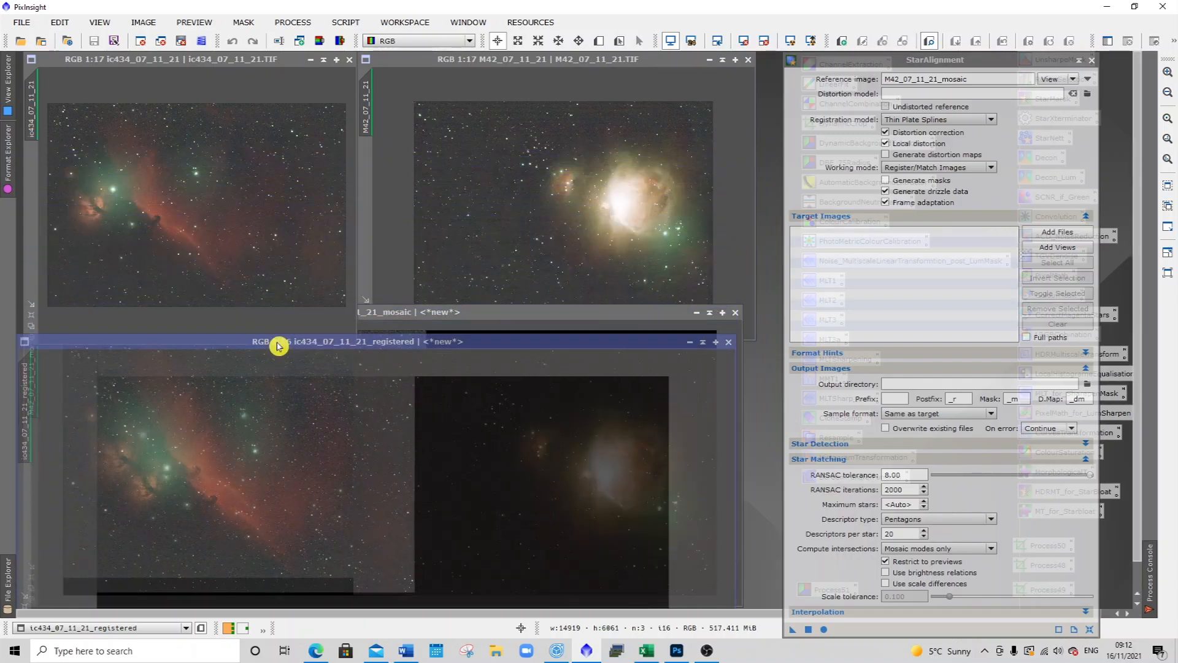
# Step: Register the M42 panel to the mosaic with StarAlignment, auto-stretch the registered image and inspect its stars
pyautogui.click(656, 63)
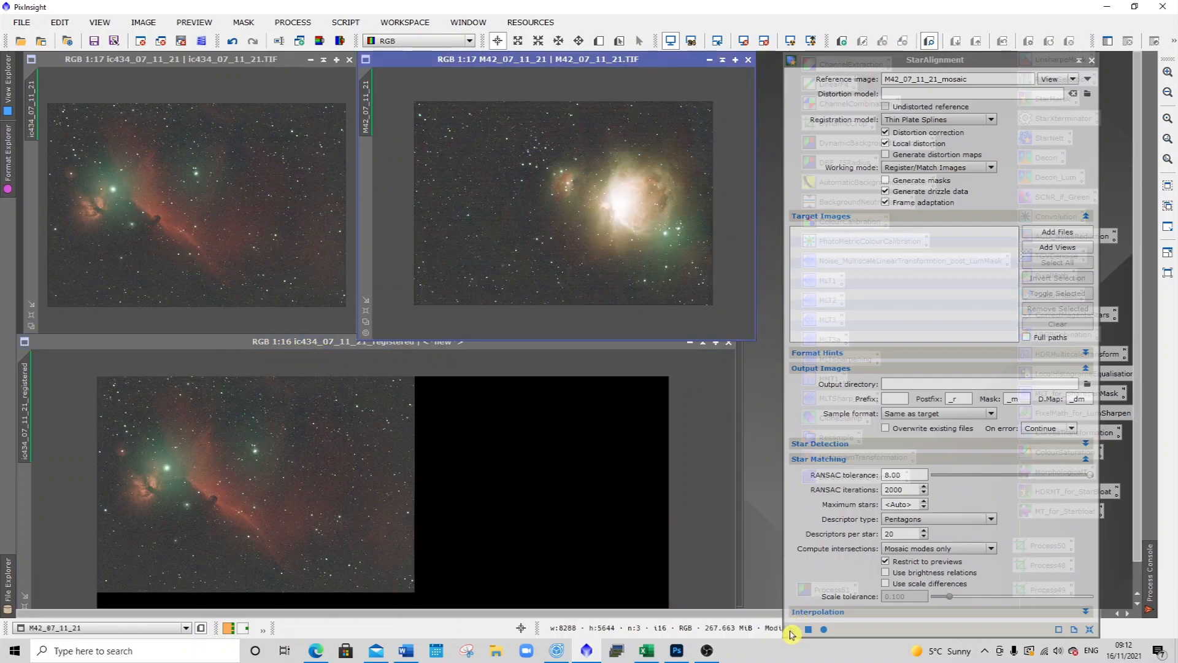
pyautogui.moveTo(792, 632); pyautogui.dragTo(491, 209)
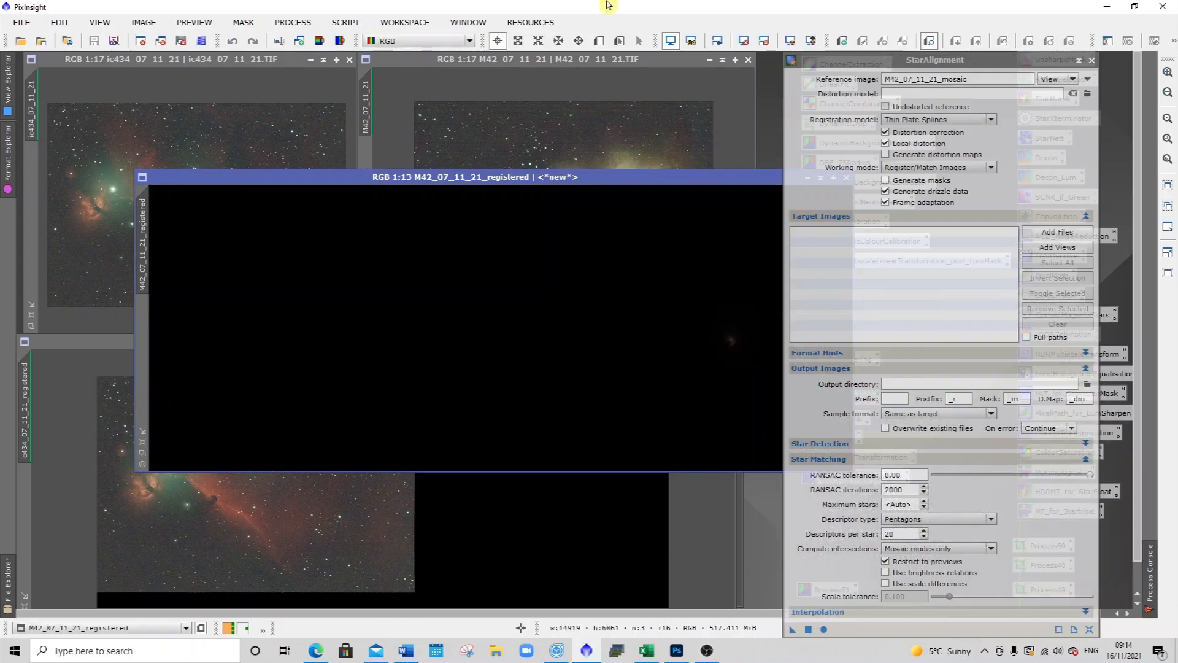
pyautogui.moveTo(650, 177); pyautogui.dragTo(540, 161)
pyautogui.click(792, 41)
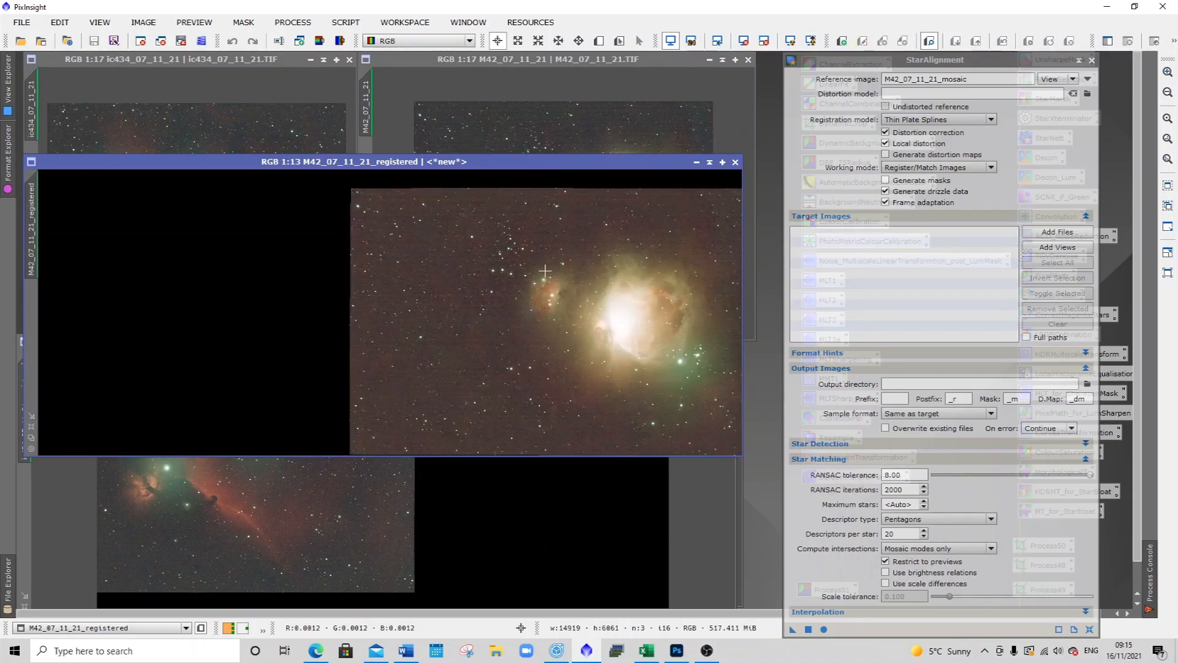
pyautogui.scroll(9, 549, 271)
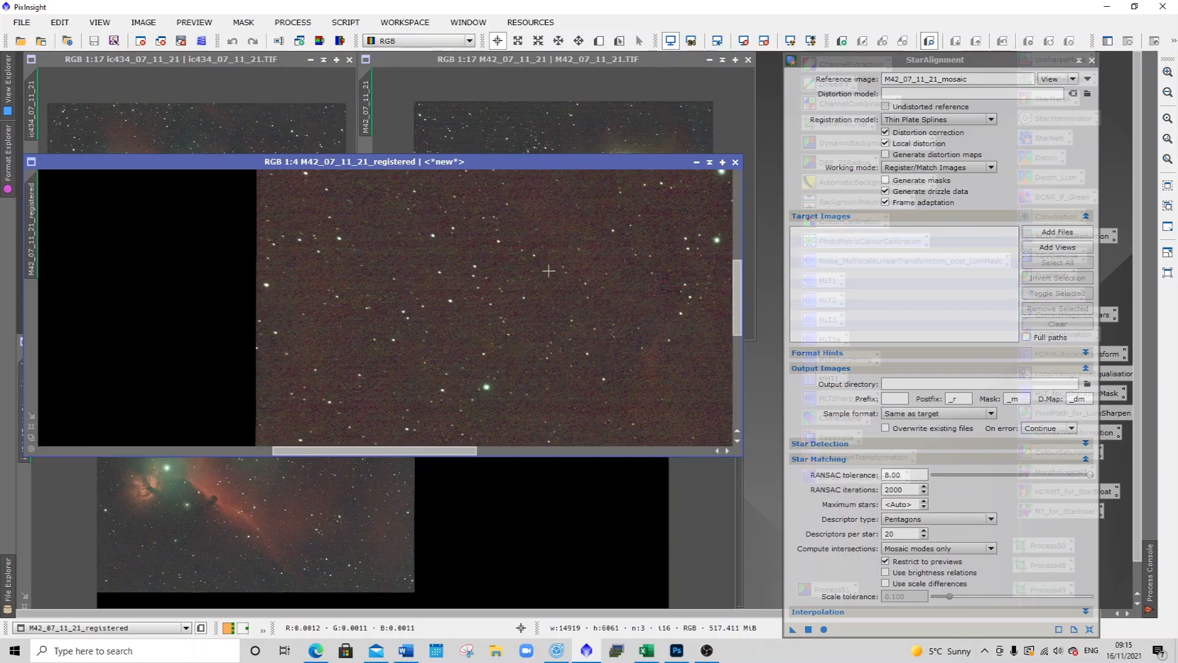
pyautogui.scroll(-10, 549, 271)
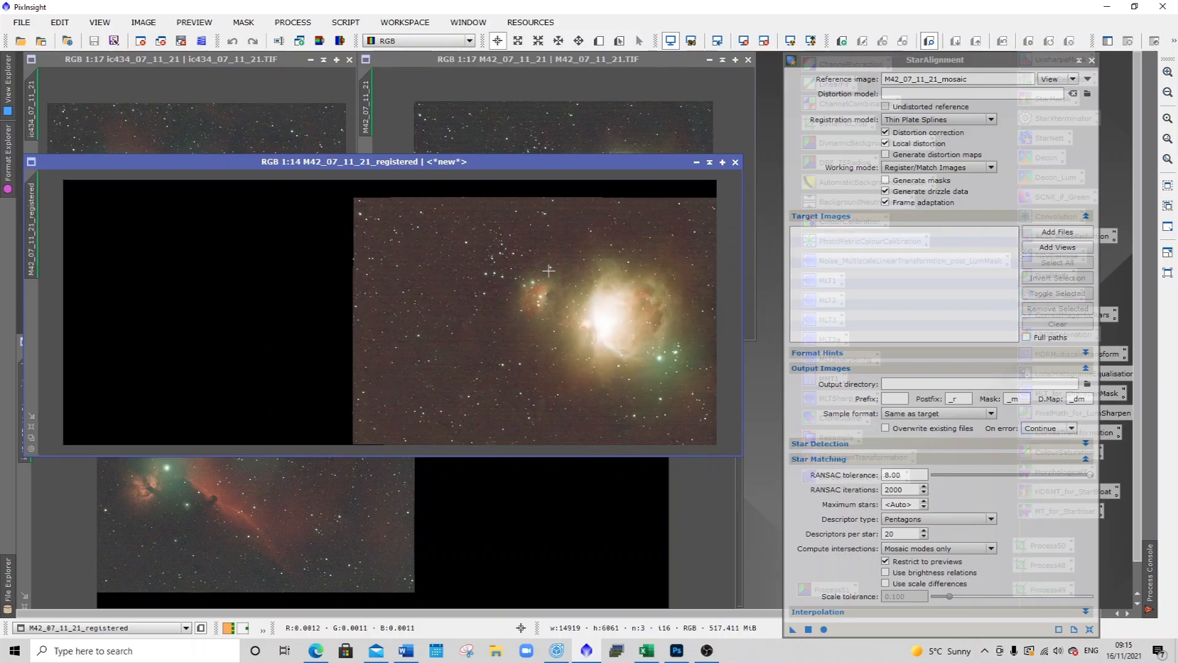
# Step: Move the registered M42 image aside, and shrink and reposition the registered ic434 image and its window
pyautogui.moveTo(461, 160); pyautogui.dragTo(809, 152)
pyautogui.click(552, 343)
pyautogui.scroll(-11, 544, 393)
pyautogui.moveTo(540, 345); pyautogui.dragTo(508, 155)
pyautogui.scroll(-2, 516, 277)
pyautogui.moveTo(704, 448); pyautogui.dragTo(478, 324)
# Step: Iconize the mosaic and the two original panel images and stack them in the workspace's lower corner
pyautogui.click(555, 380)
pyautogui.click(710, 312)
pyautogui.moveTo(391, 455); pyautogui.dragTo(159, 591)
pyautogui.click(323, 60)
pyautogui.moveTo(165, 198); pyautogui.dragTo(129, 569)
pyautogui.click(722, 60)
pyautogui.moveTo(543, 196)
pyautogui.mouseDown()
pyautogui.moveTo(237, 424)
pyautogui.moveTo(144, 545)
pyautogui.mouseUp()
# Step: Arrange the two registered image windows one above the other, with ic434 over M42
pyautogui.moveTo(720, 149); pyautogui.dragTo(154, 339)
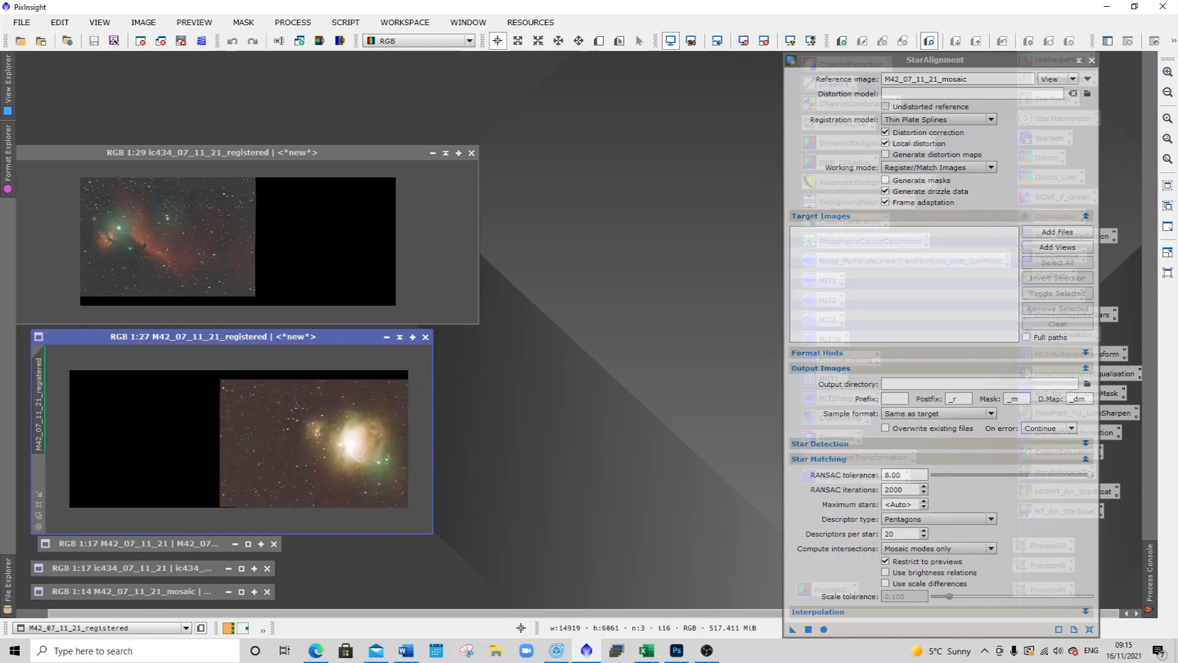
pyautogui.moveTo(432, 535); pyautogui.dragTo(493, 544)
pyautogui.moveTo(421, 338); pyautogui.dragTo(407, 333)
pyautogui.moveTo(381, 151); pyautogui.dragTo(500, 79)
pyautogui.moveTo(306, 332); pyautogui.dragTo(391, 269)
# Step: Save the registered ic434 image as an uncompressed 16-bit TIFF named ic434_07_11_21_registered_P1 in the Example folder
pyautogui.click(211, 84)
pyautogui.click(22, 22)
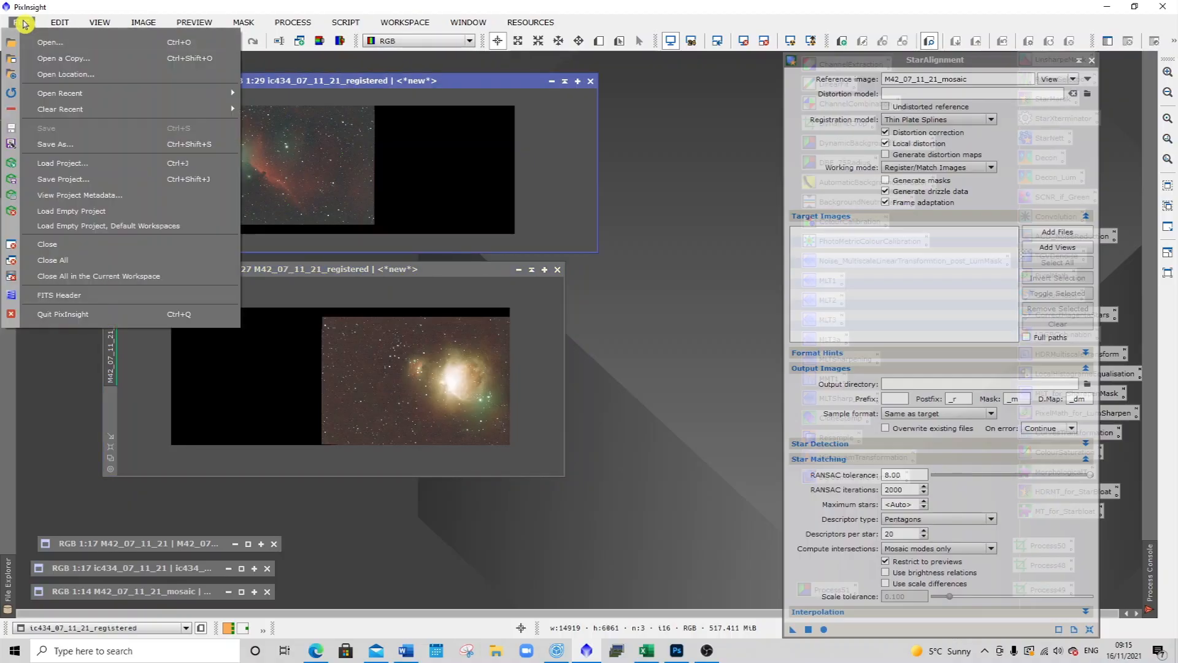
pyautogui.click(48, 141)
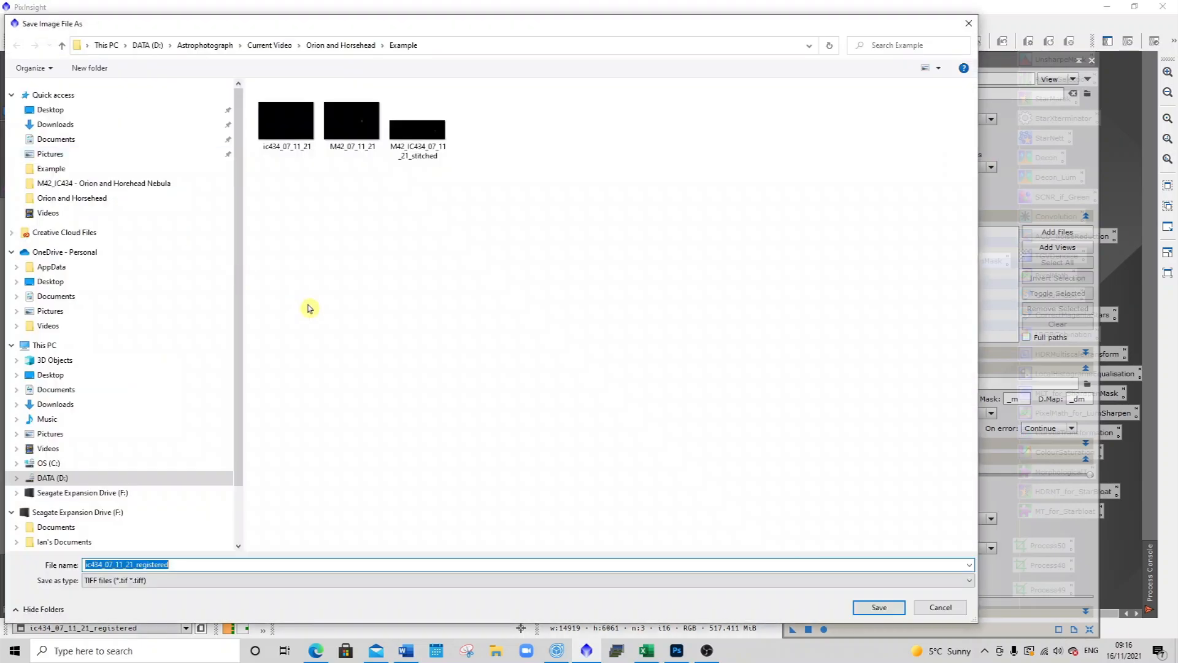
pyautogui.click(175, 564)
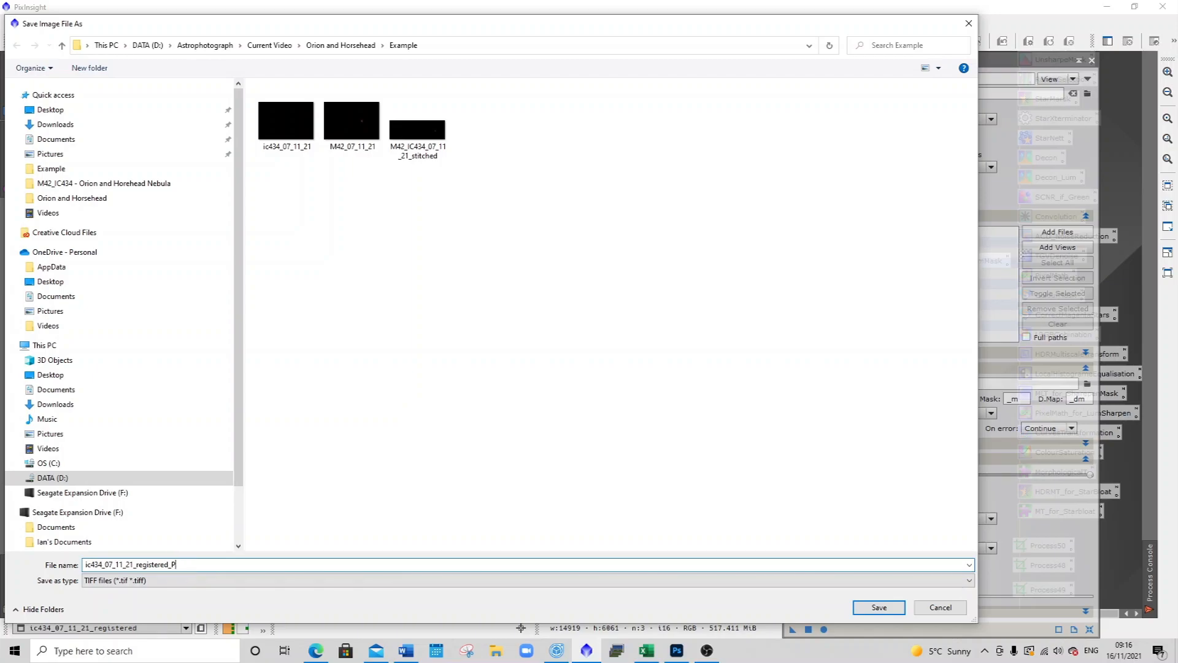
pyautogui.write('_P1')
pyautogui.click(878, 607)
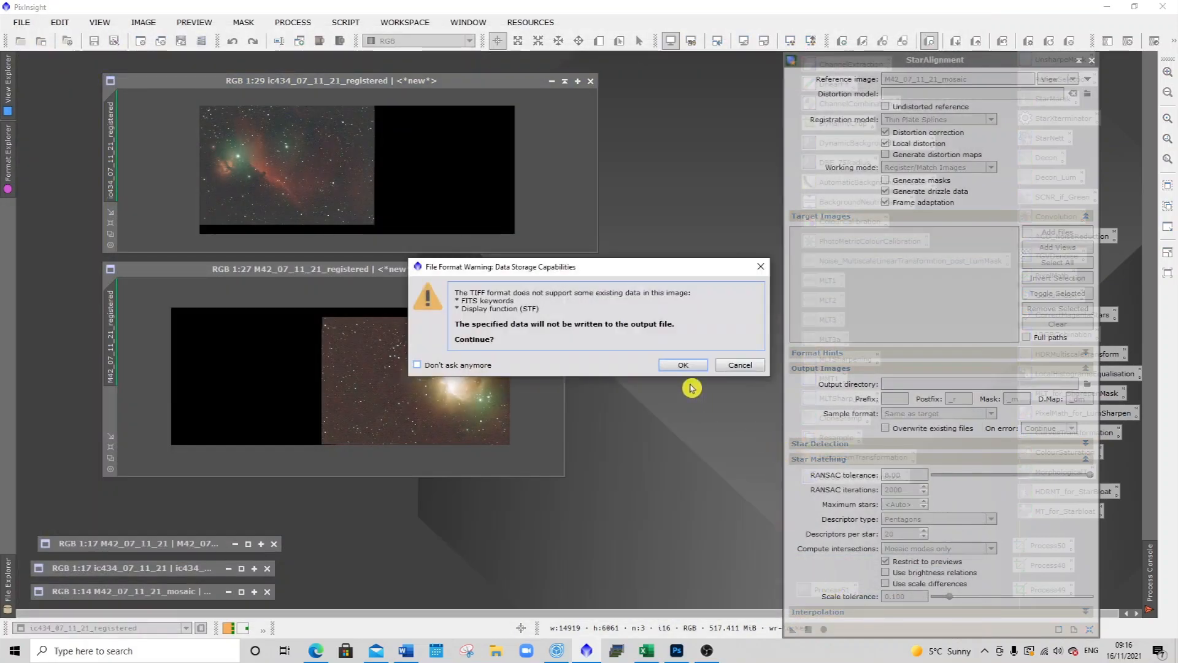
pyautogui.click(683, 365)
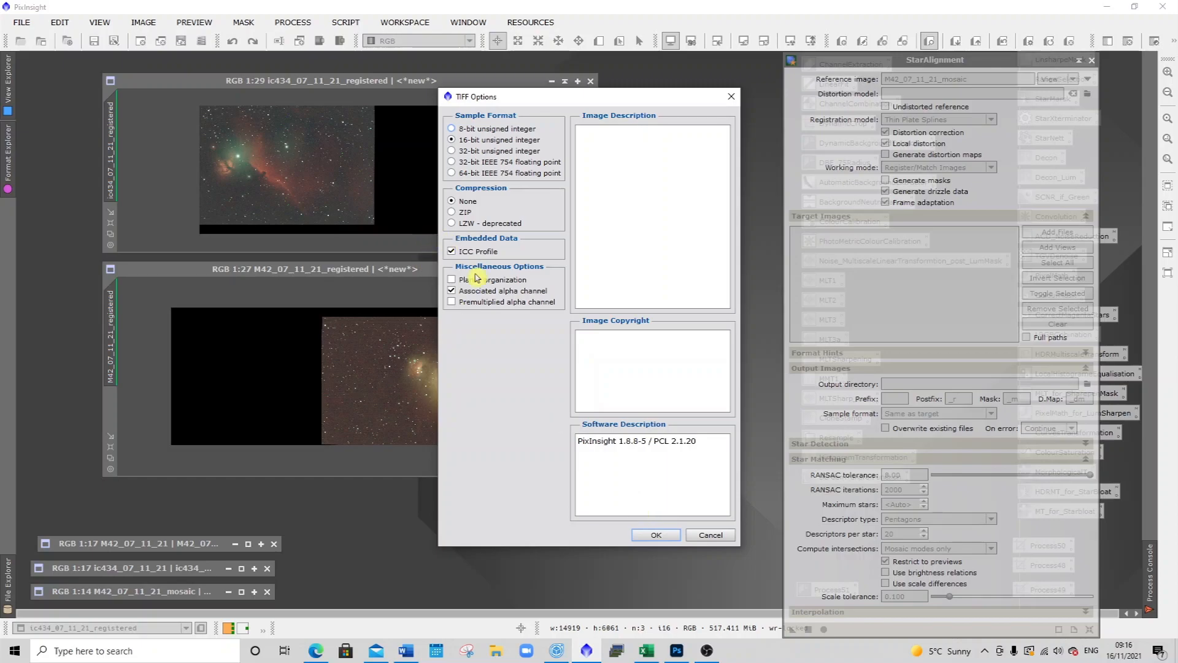
pyautogui.click(654, 532)
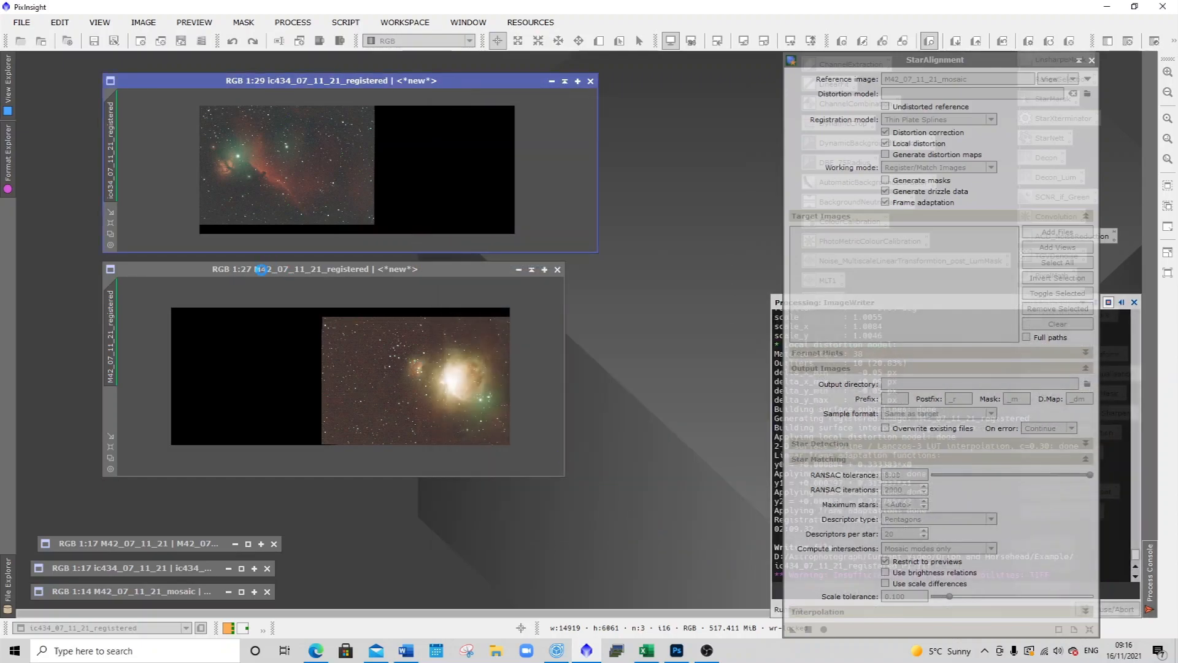
# Step: Save the registered M42 image as an uncompressed 16-bit TIFF named M42_07_11_21_registered_P2 in the Example folder
pyautogui.click(262, 270)
pyautogui.click(22, 22)
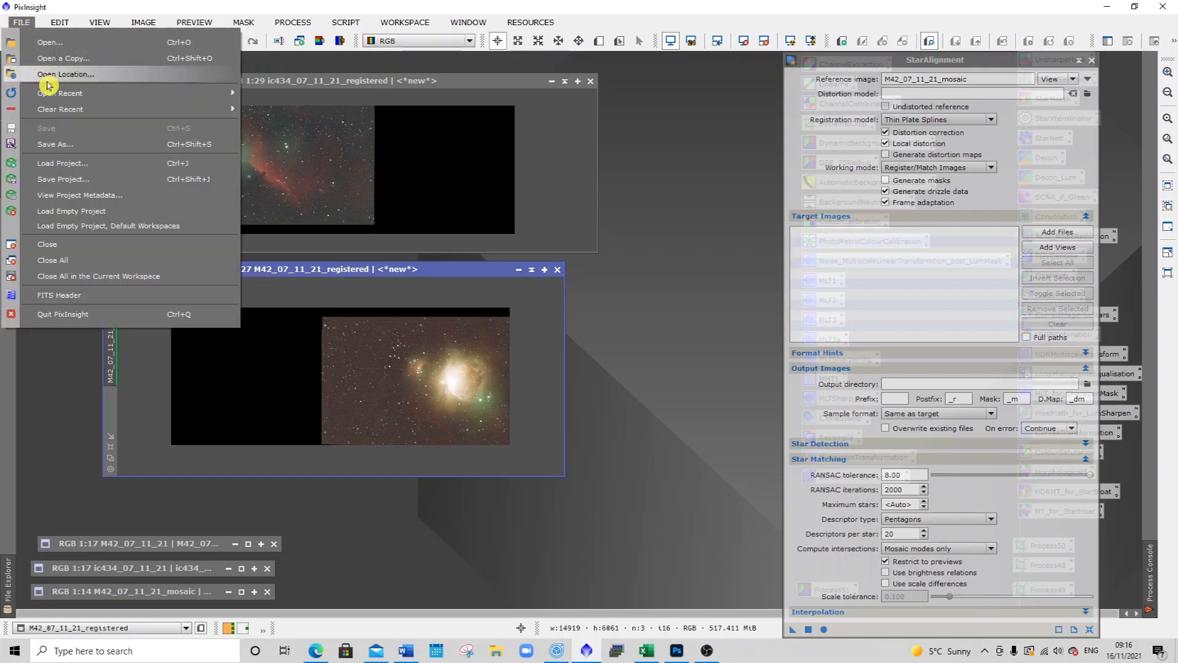
pyautogui.click(75, 148)
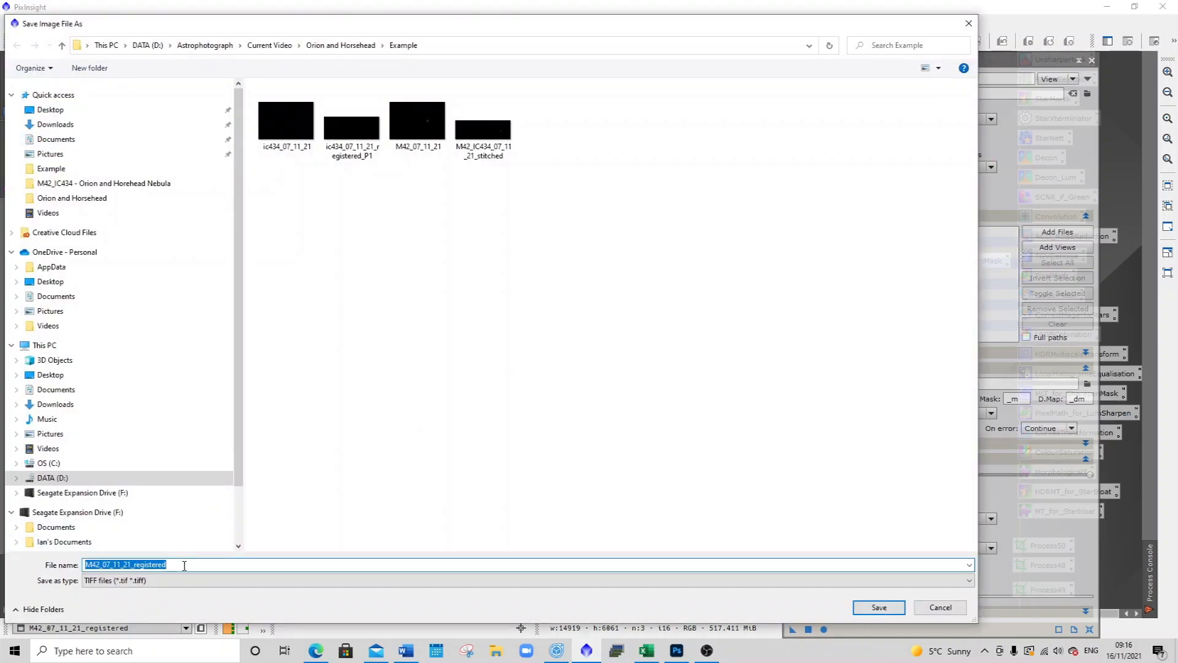
pyautogui.click(180, 564)
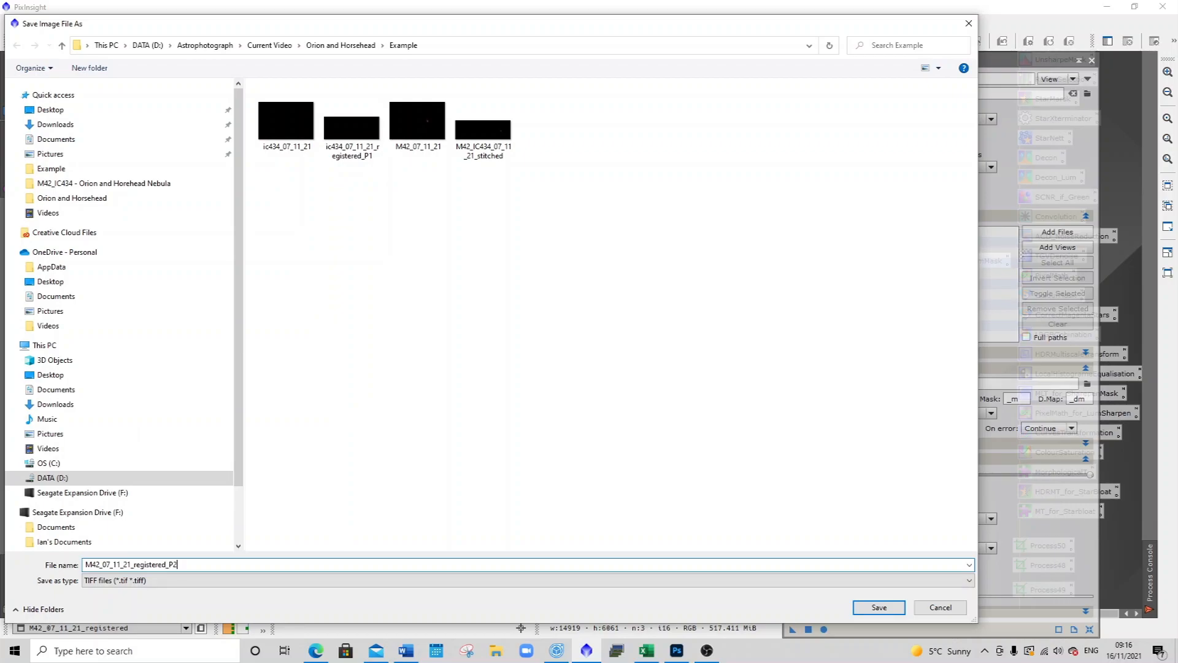
pyautogui.click(880, 607)
pyautogui.click(683, 364)
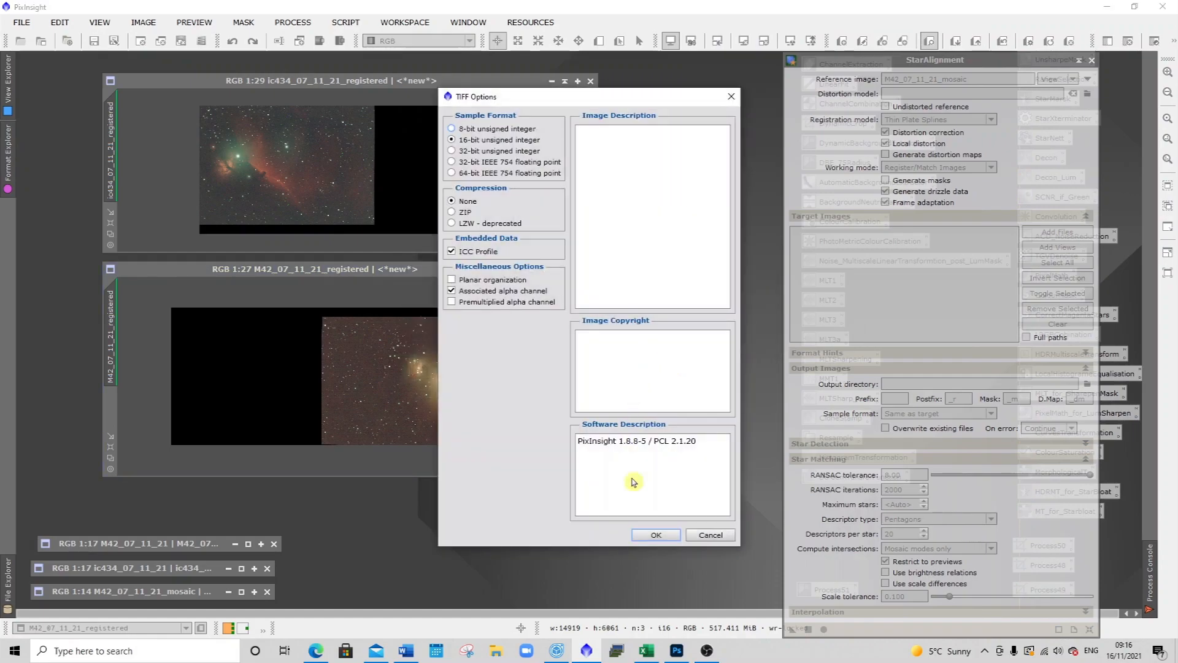
pyautogui.click(654, 536)
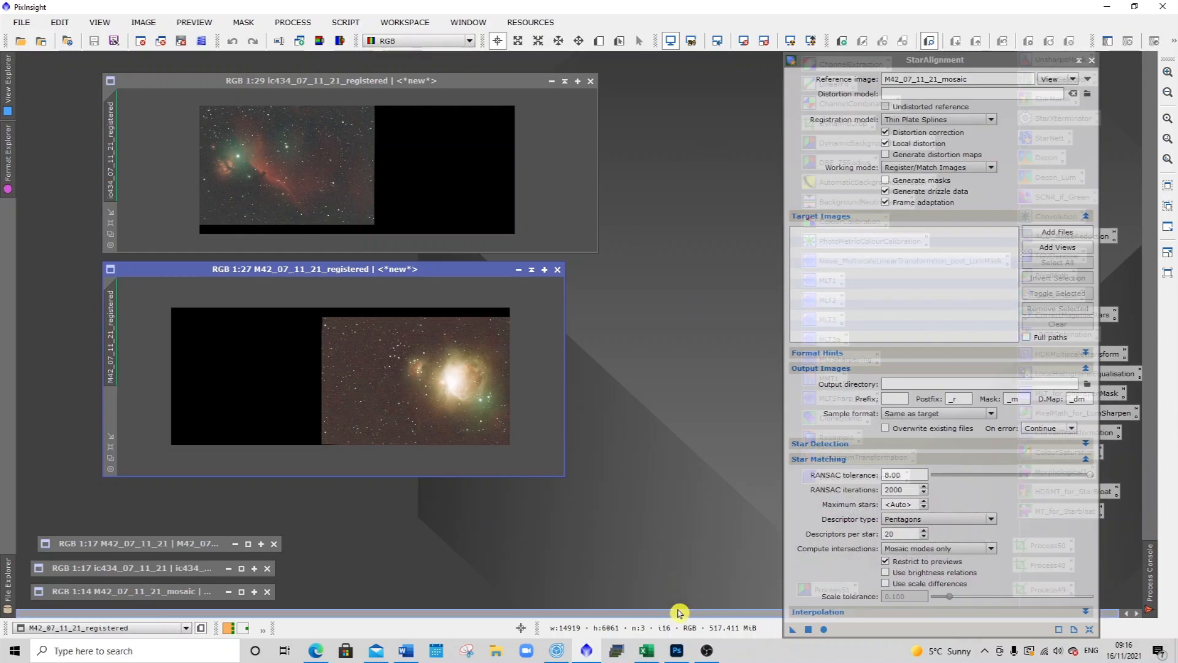
# Step: Collapse StarAlignment out of the way and open the GradientMergeMosaic process beside the registered images
pyautogui.click(1078, 62)
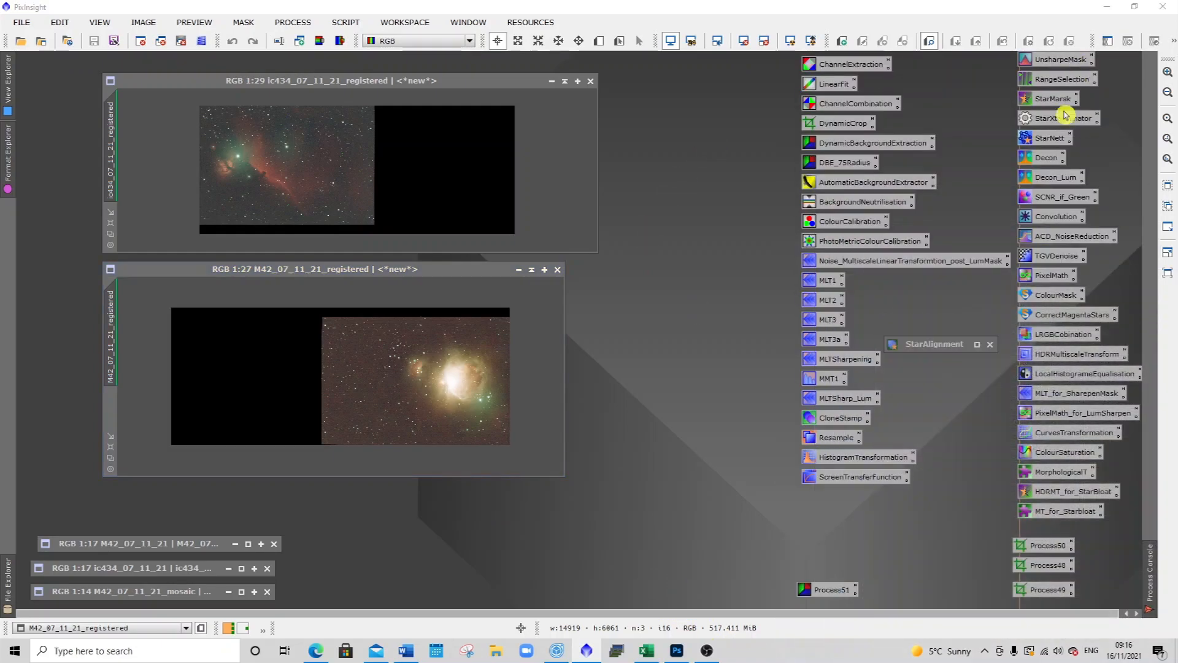
pyautogui.moveTo(930, 349); pyautogui.dragTo(842, 575)
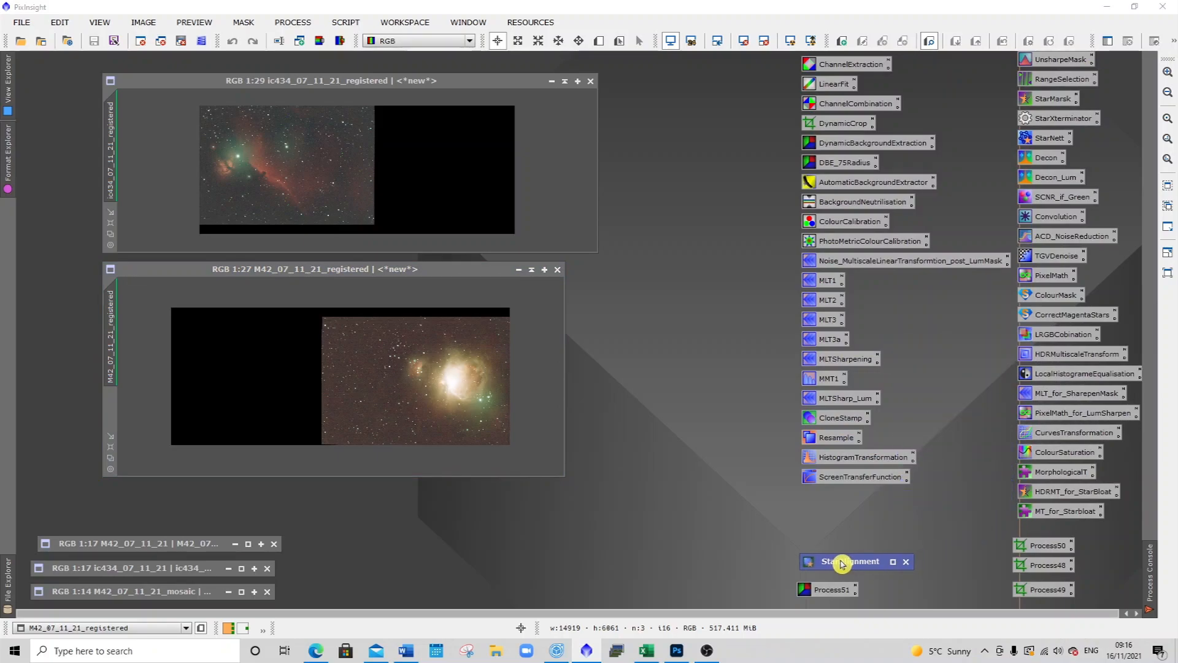
pyautogui.click(293, 23)
pyautogui.moveTo(362, 14)
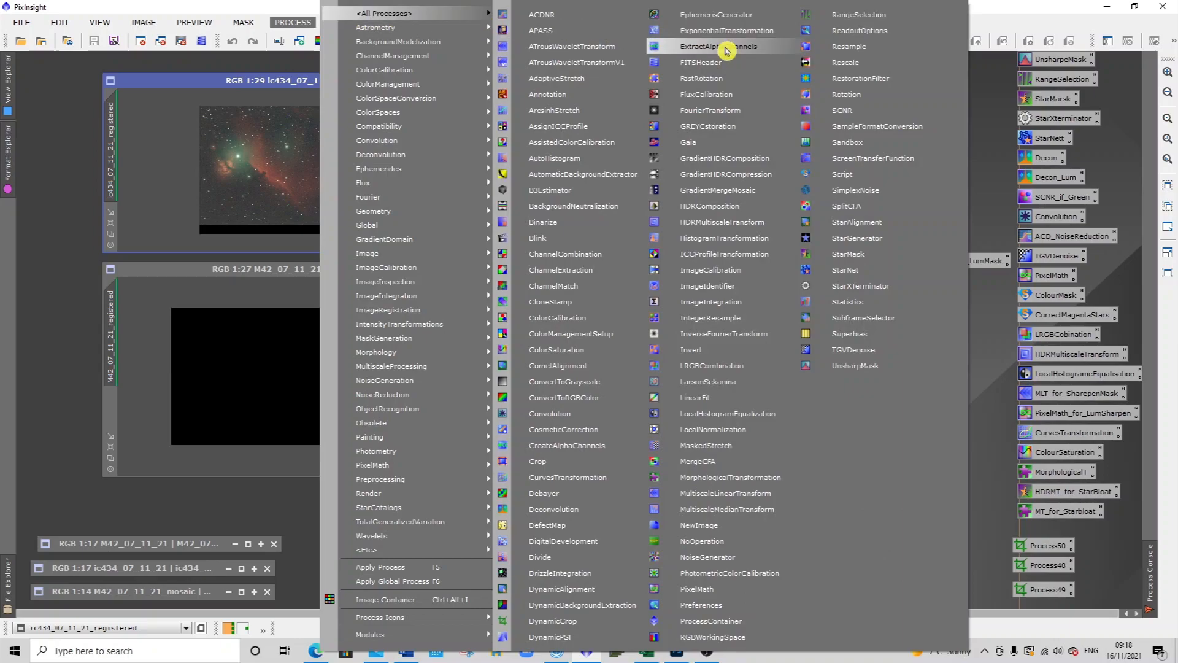
pyautogui.click(754, 195)
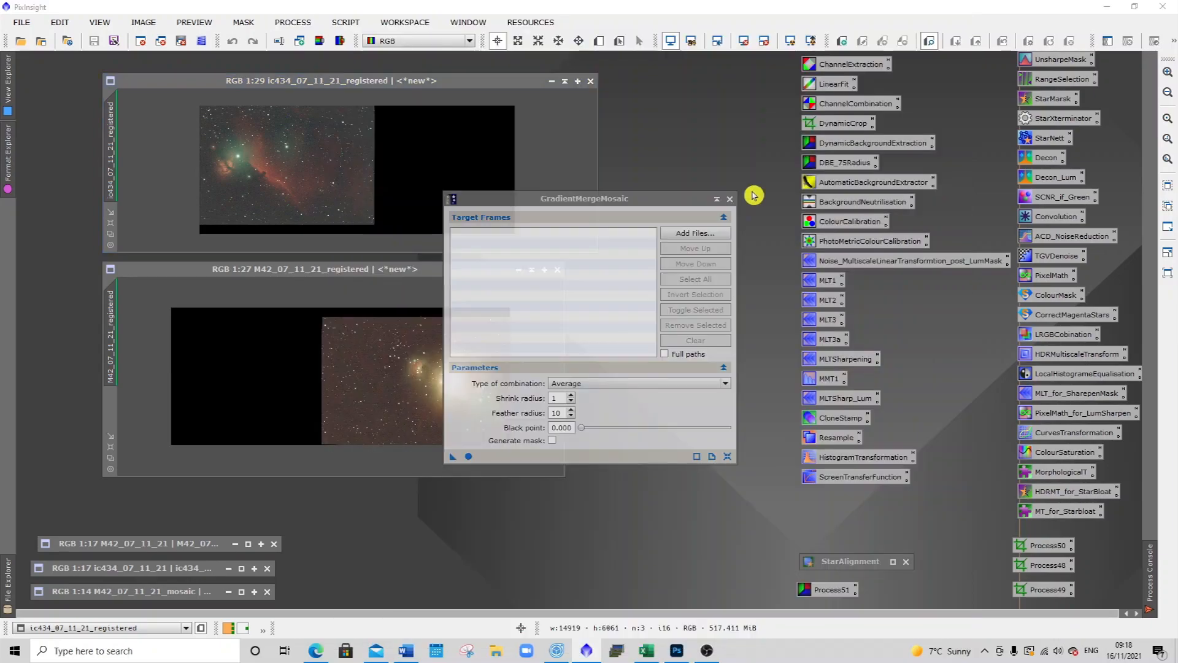
pyautogui.moveTo(600, 199); pyautogui.dragTo(774, 148)
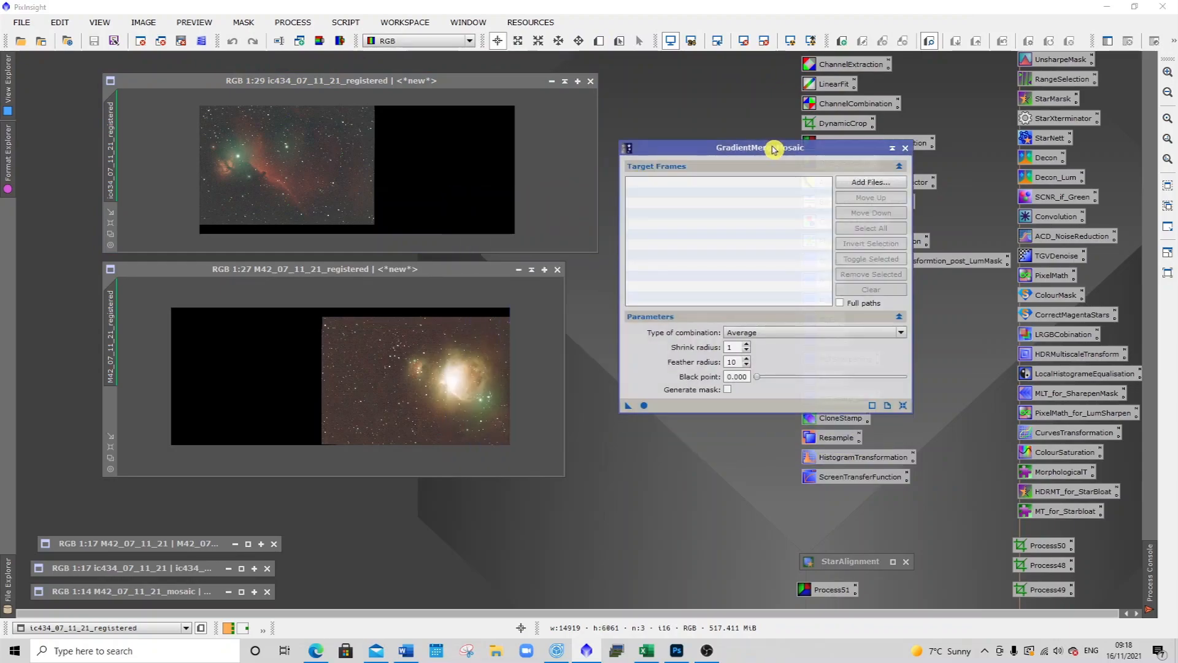
# Step: Add ic434_07_11_21_registered_P1 and M42_07_11_21_registered_P2 from the Orion and Horsehead Example folder as GradientMergeMosaic target frames
pyautogui.click(862, 183)
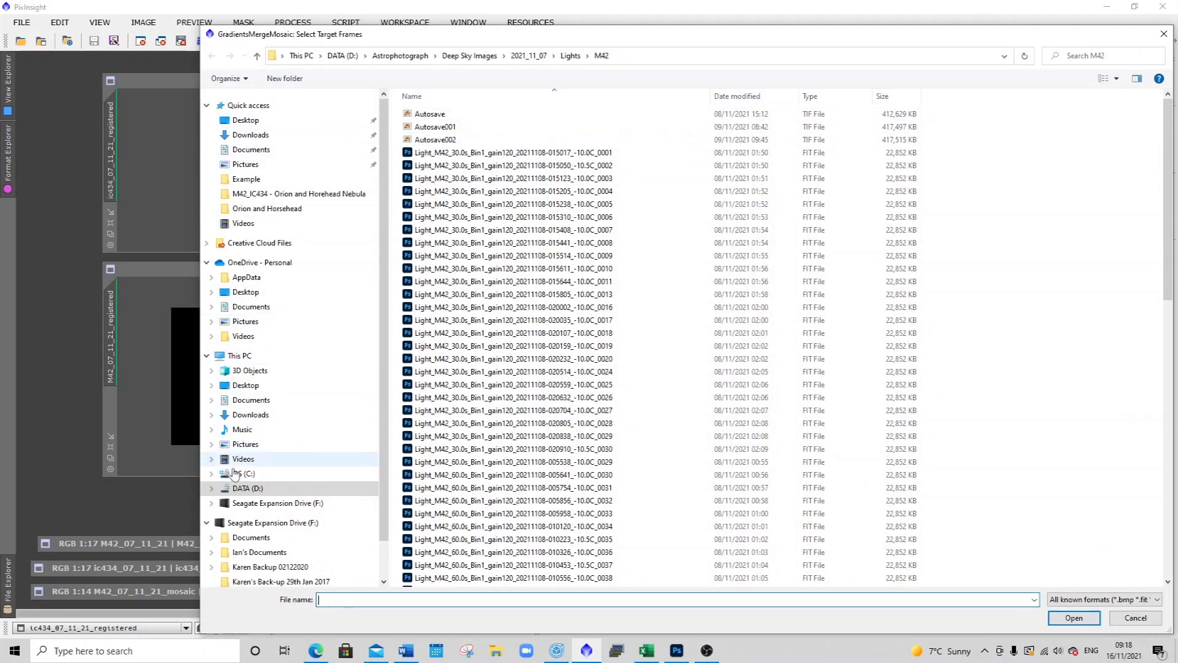
pyautogui.click(213, 488)
pyautogui.click(216, 480)
pyautogui.click(221, 479)
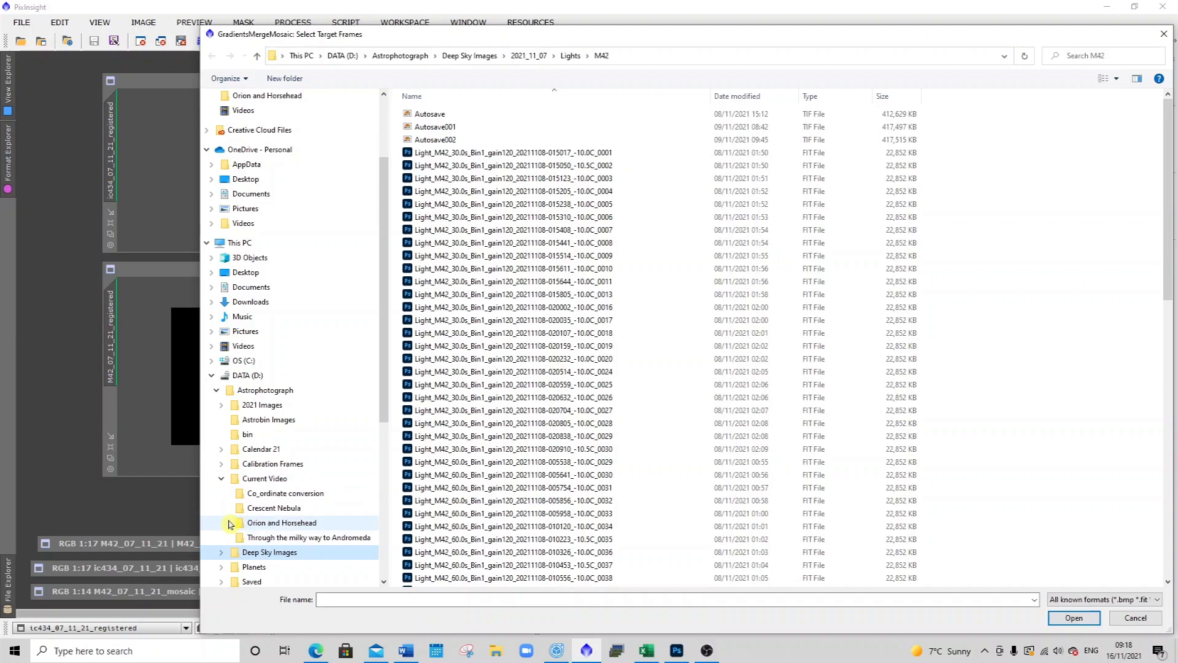
pyautogui.click(230, 524)
pyautogui.click(247, 538)
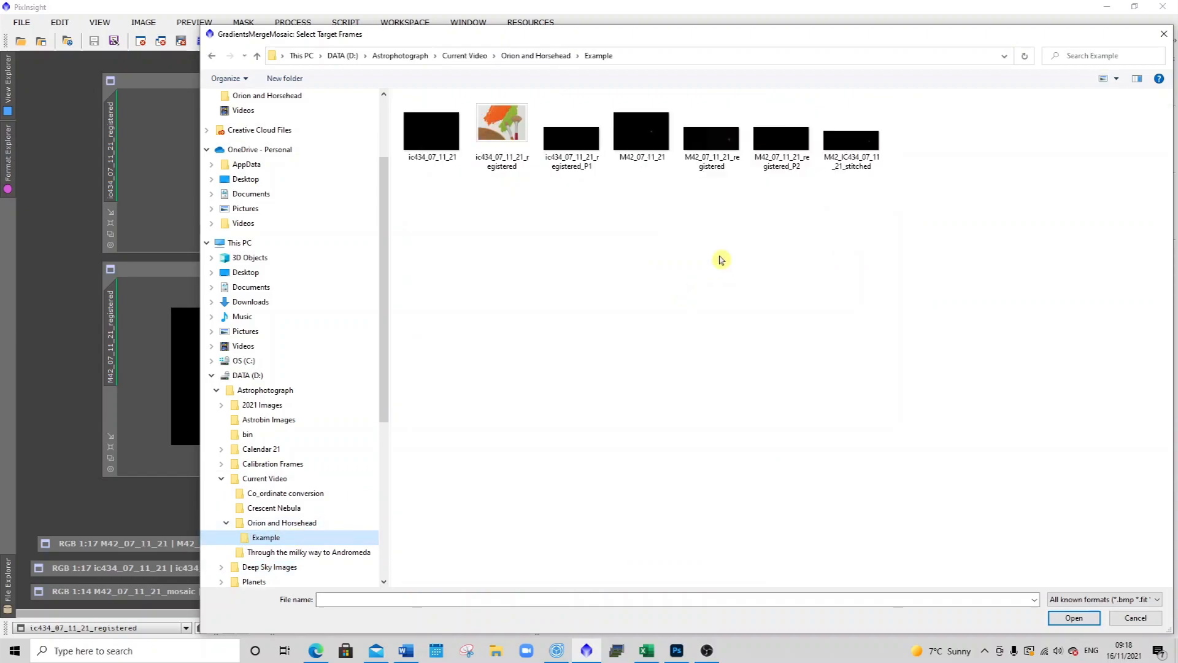
pyautogui.click(567, 168)
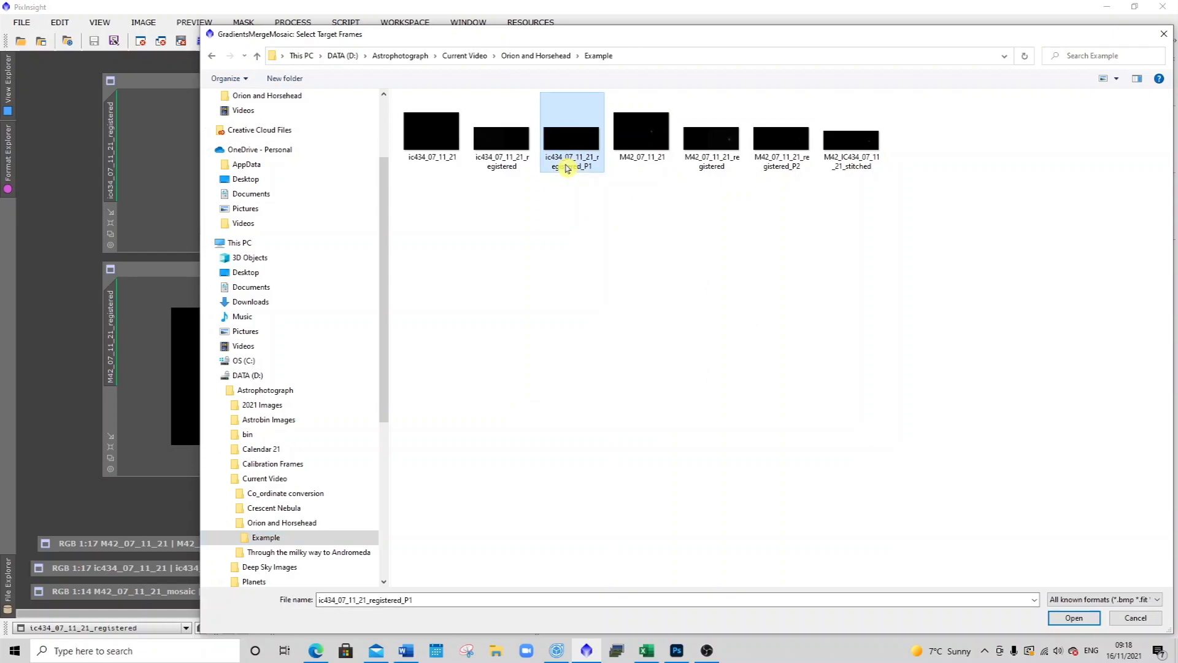
pyautogui.keyDown('ctrl'); pyautogui.click(789, 164); pyautogui.keyUp('ctrl')
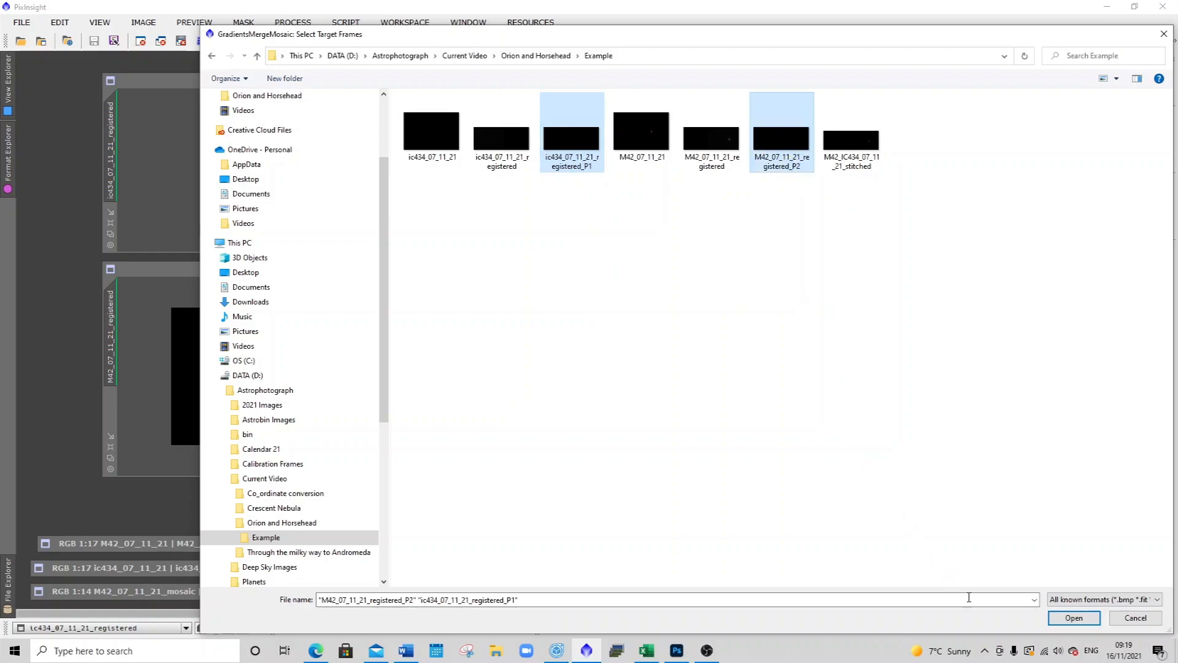
pyautogui.click(1074, 618)
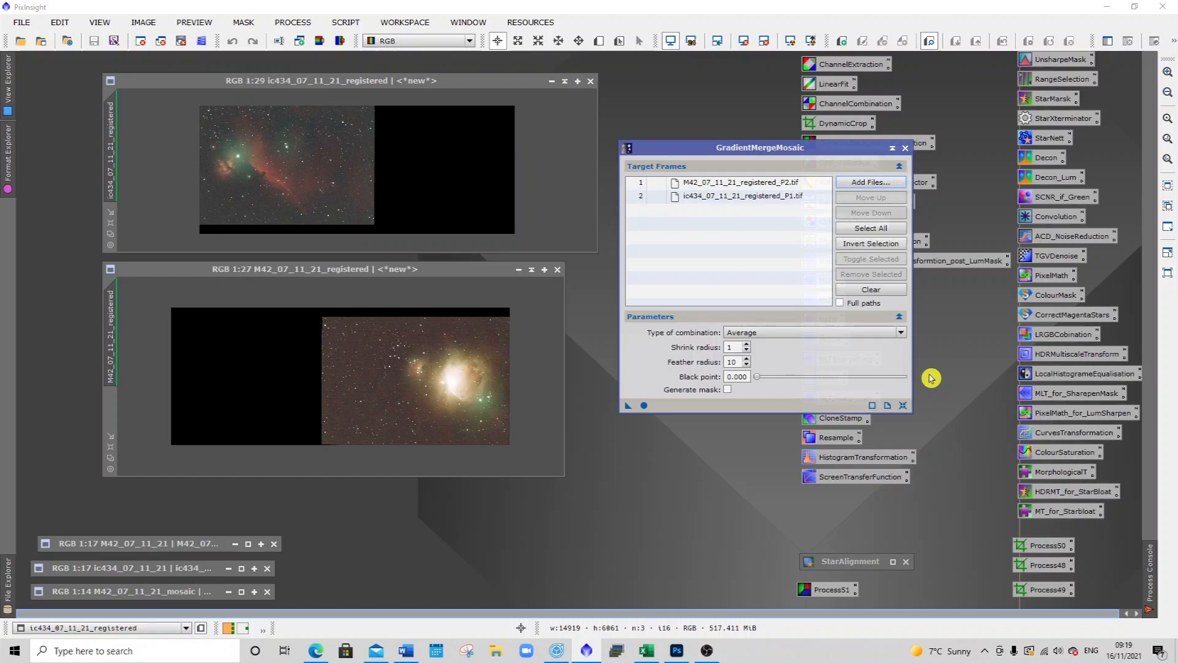
pyautogui.click(784, 195)
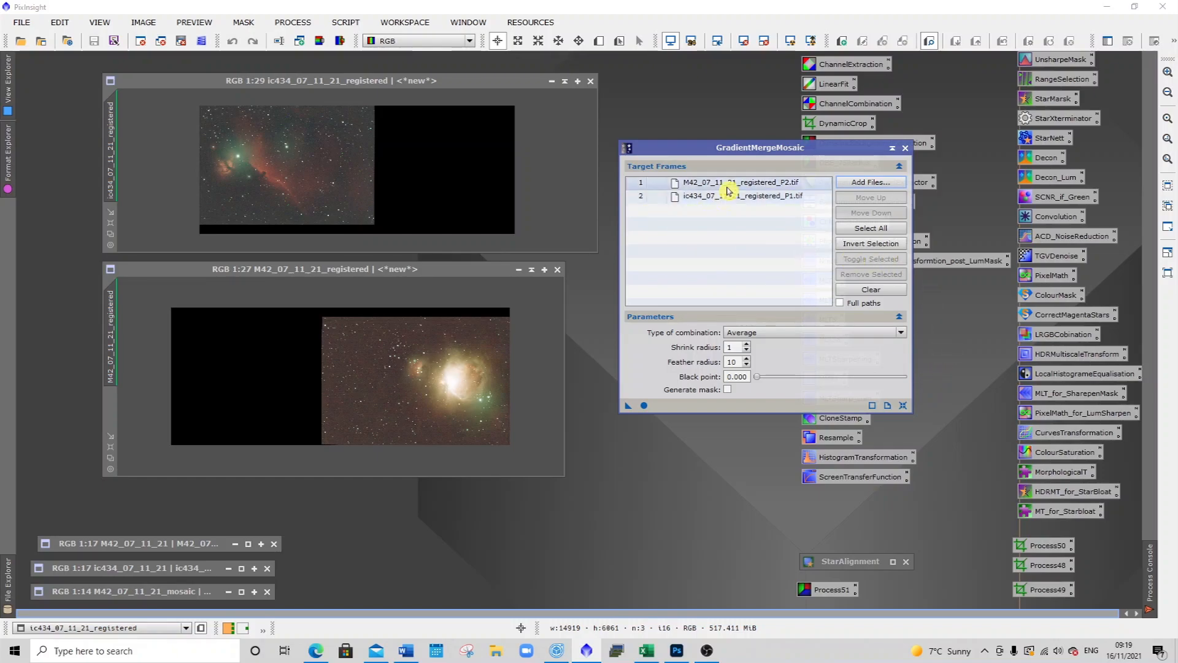
# Step: Run GradientMergeMosaic on both target frames with Average combination, then arrange the process window beside the merged image
pyautogui.click(850, 230)
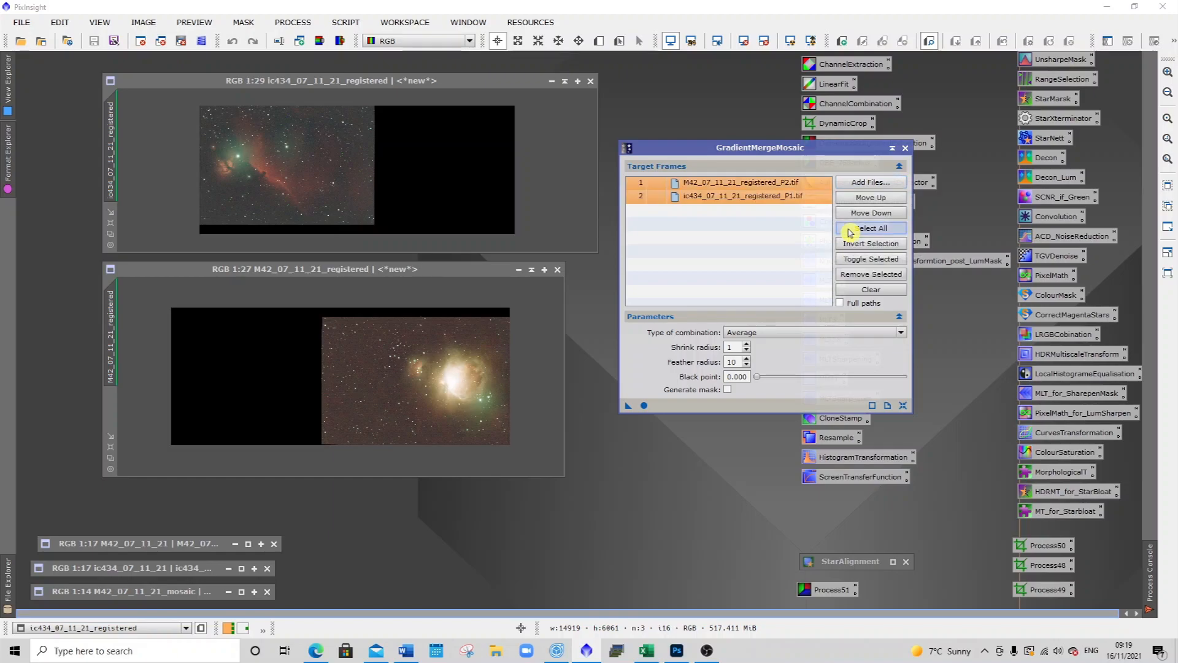
pyautogui.click(644, 406)
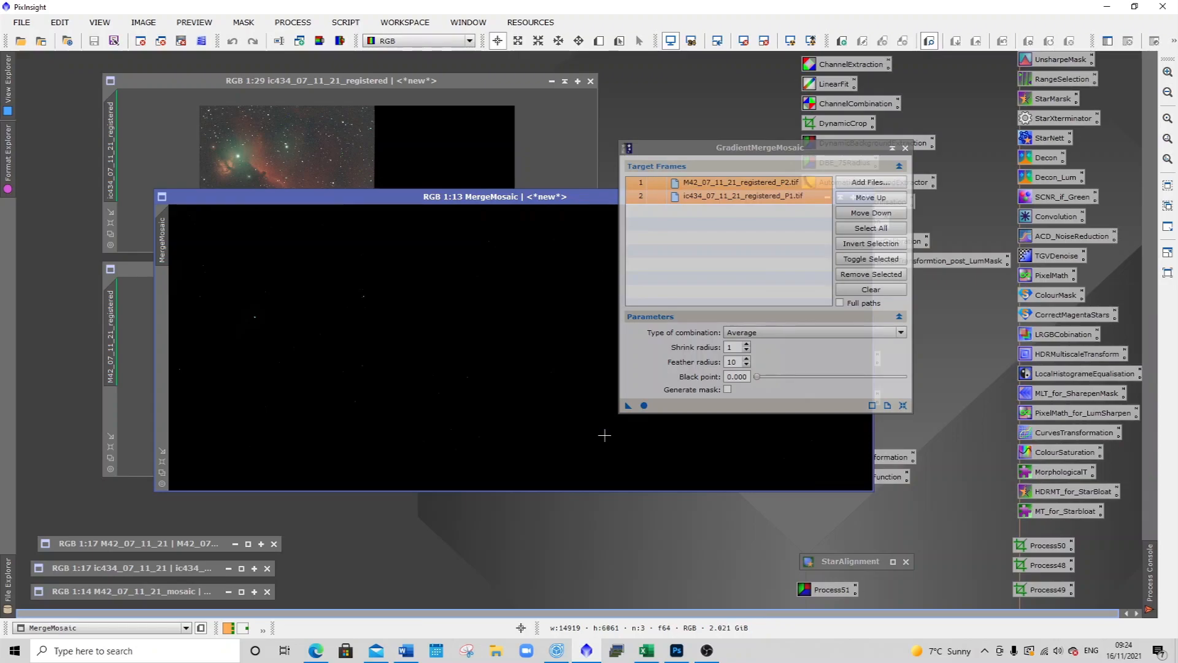
pyautogui.moveTo(722, 152); pyautogui.dragTo(993, 167)
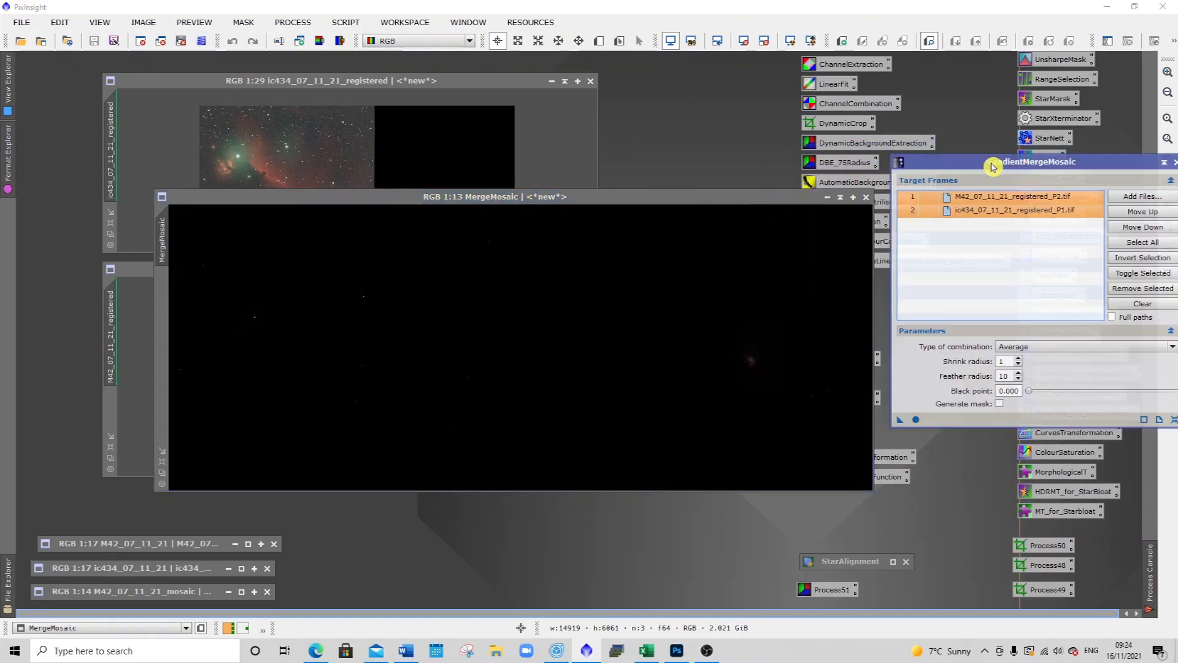
pyautogui.moveTo(712, 196); pyautogui.dragTo(611, 130)
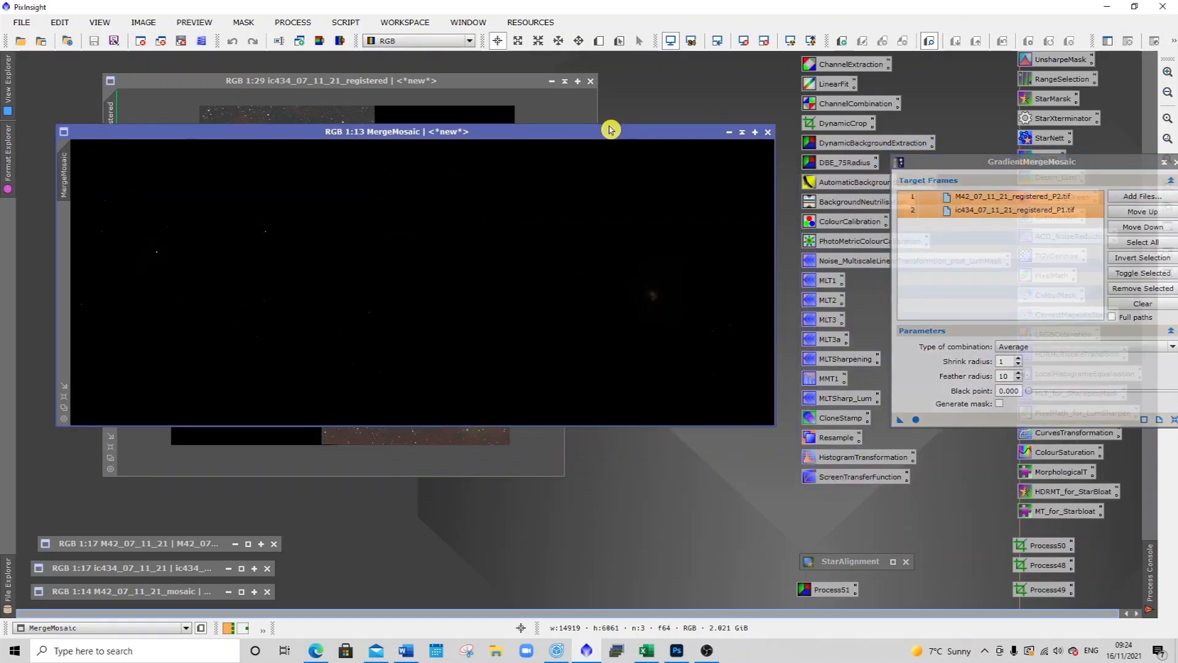
# Step: Auto-stretch the MergeMosaic image's display and inspect the seam between the two panels up close
pyautogui.click(791, 40)
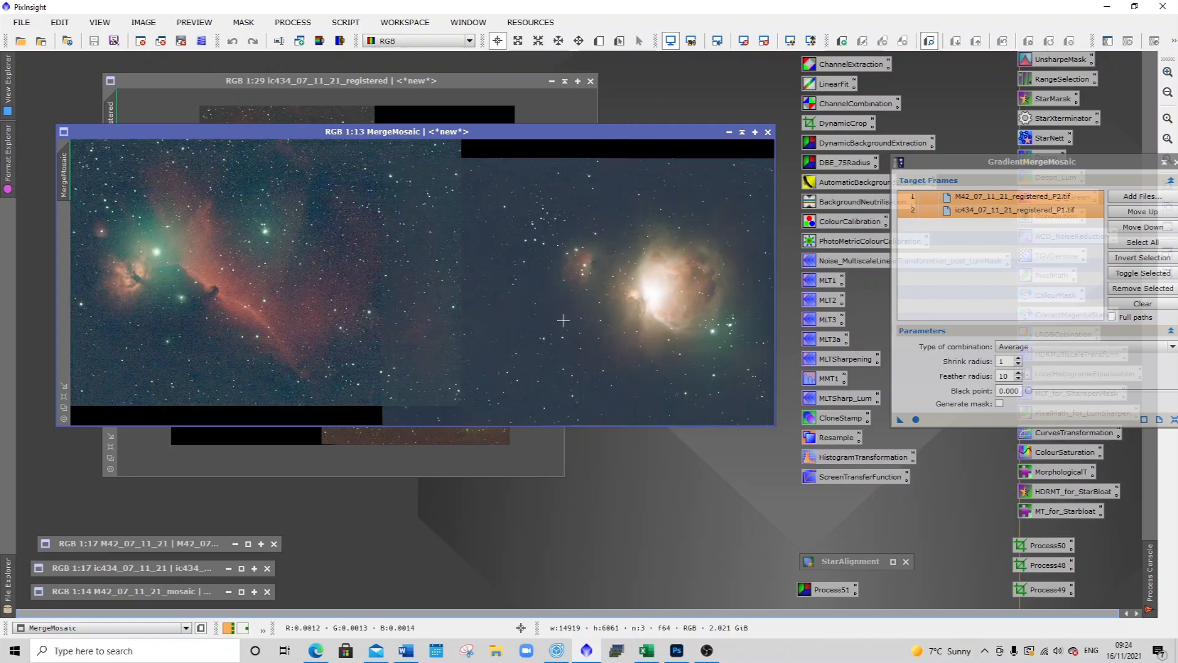
pyautogui.scroll(6, 412, 297)
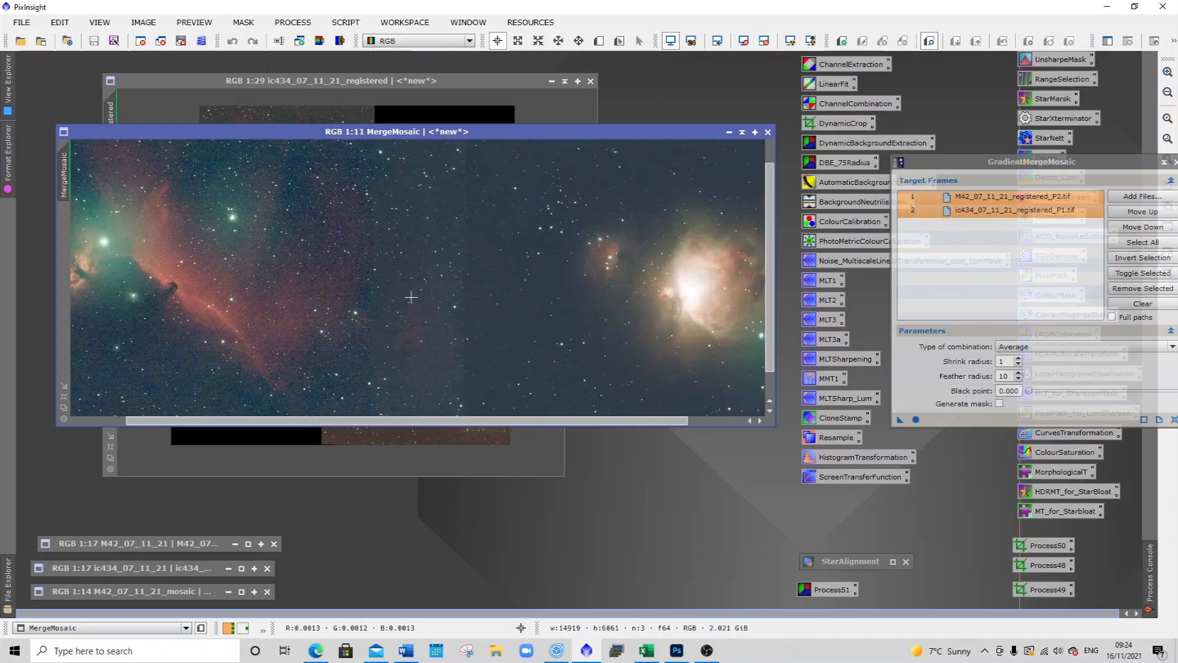
pyautogui.scroll(6, 412, 297)
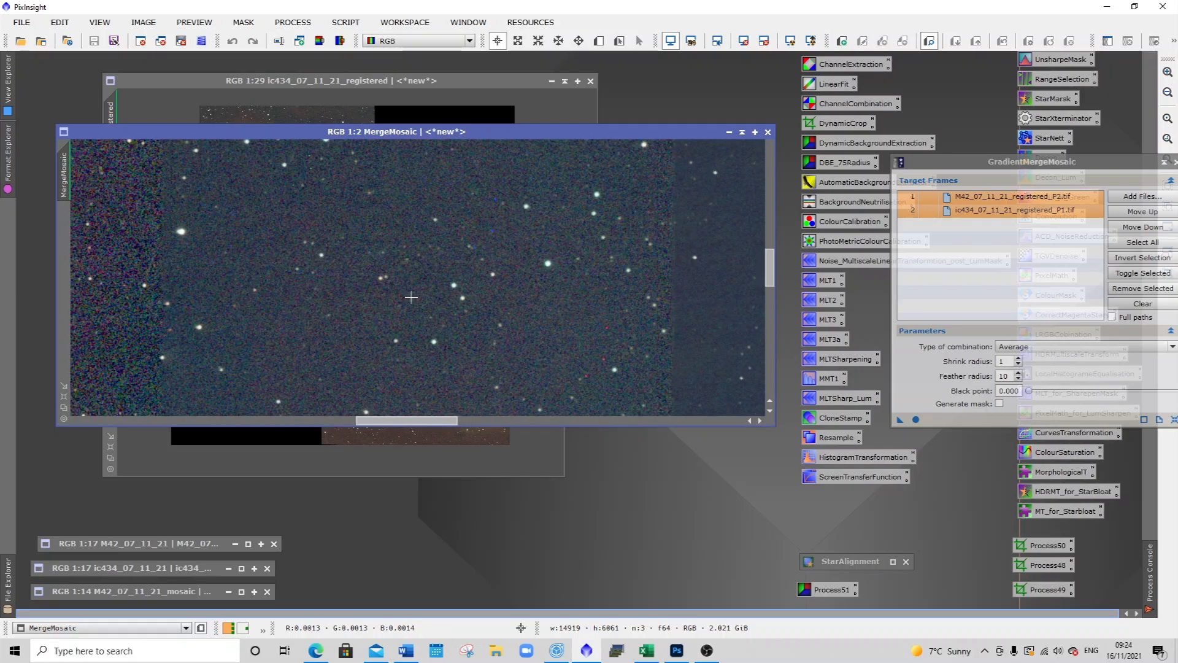
pyautogui.moveTo(410, 423); pyautogui.dragTo(447, 426)
pyautogui.scroll(-9, 537, 386)
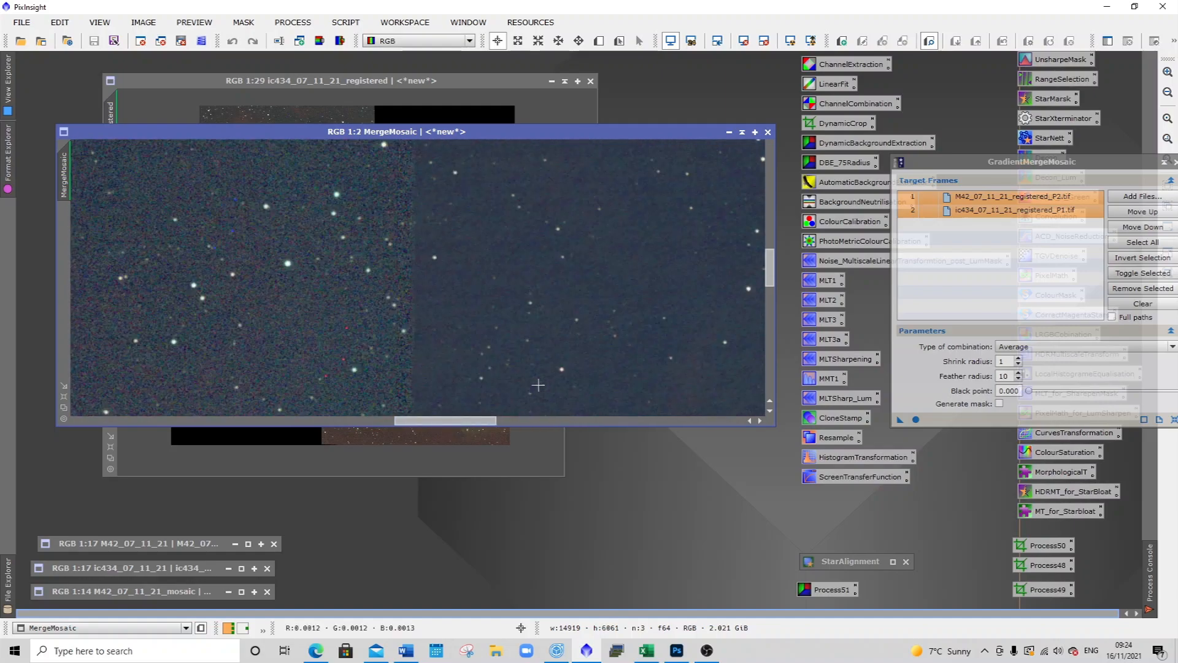
pyautogui.scroll(-4, 538, 386)
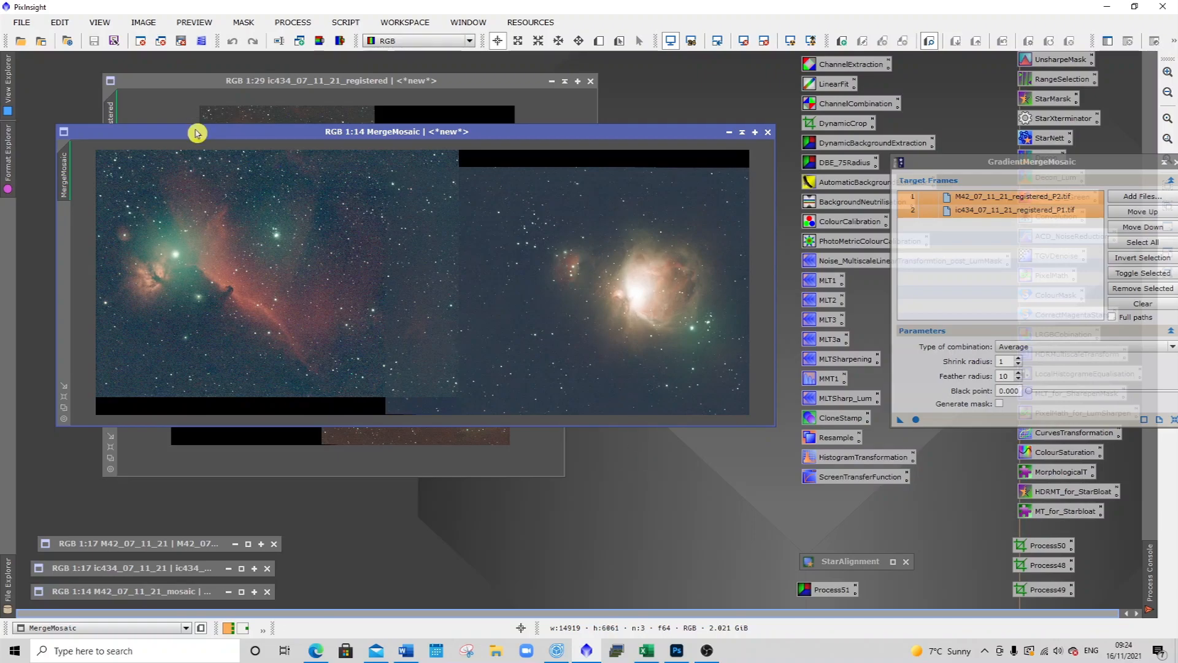
# Step: Save the merged image as an uncompressed 32-bit floating point TIFF named M42_IC434_[I_MergeMosaic in the Example folder and close GradientMergeMosaic
pyautogui.click(24, 25)
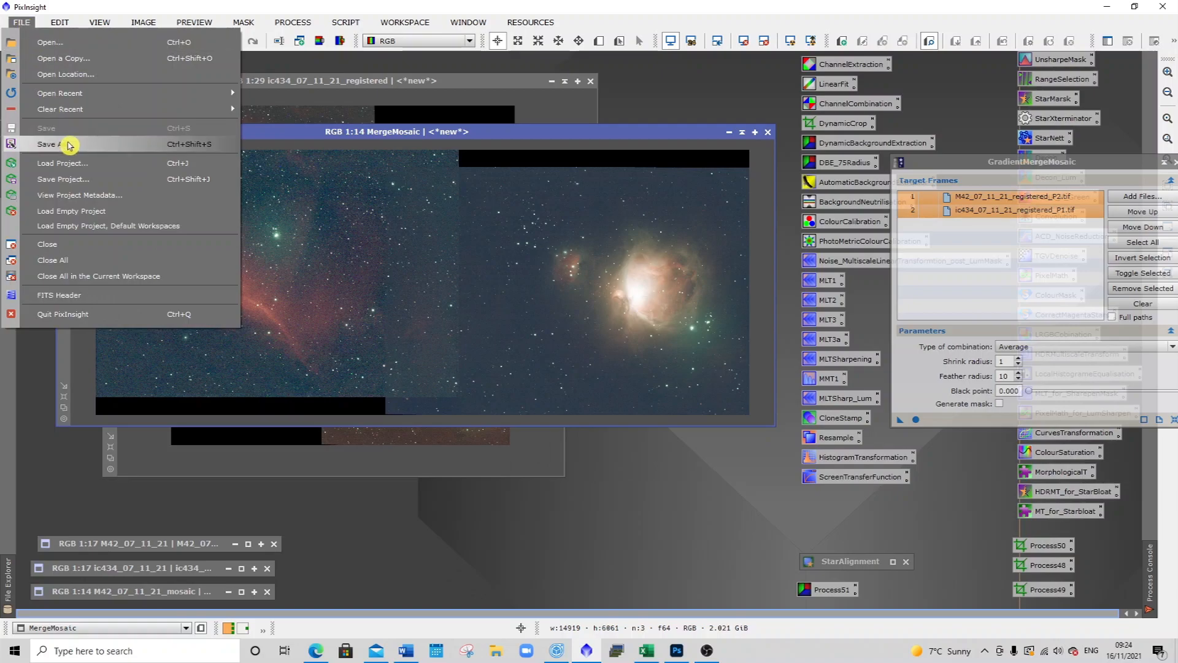
pyautogui.click(70, 145)
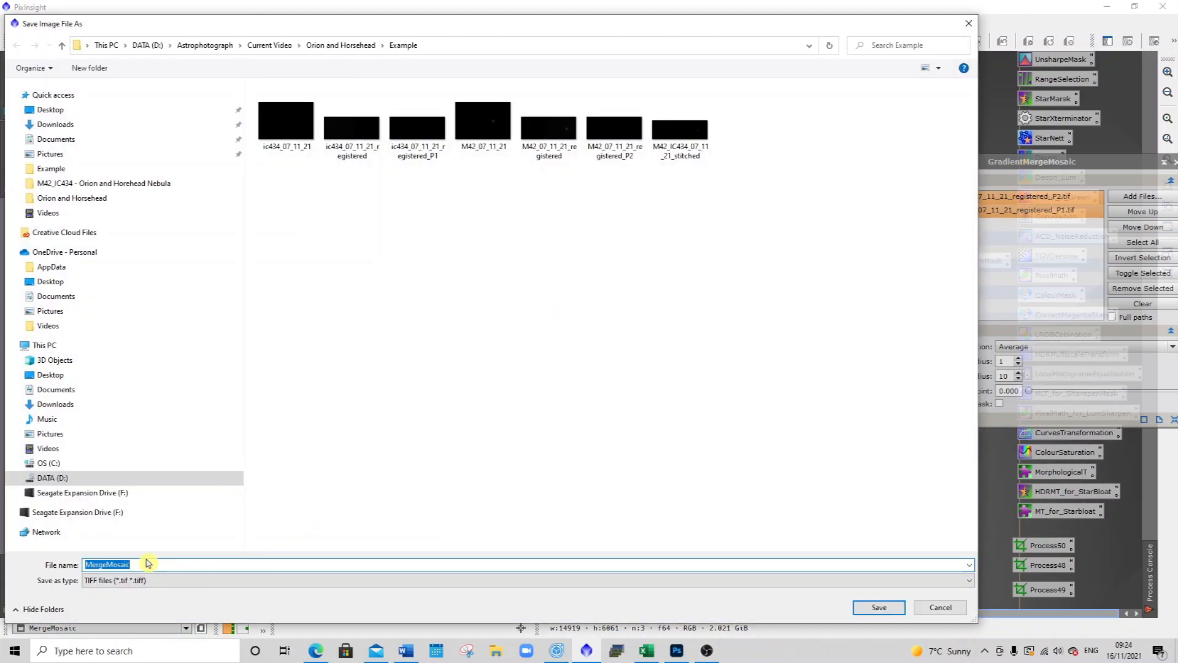
pyautogui.click(89, 564)
pyautogui.write('M42')
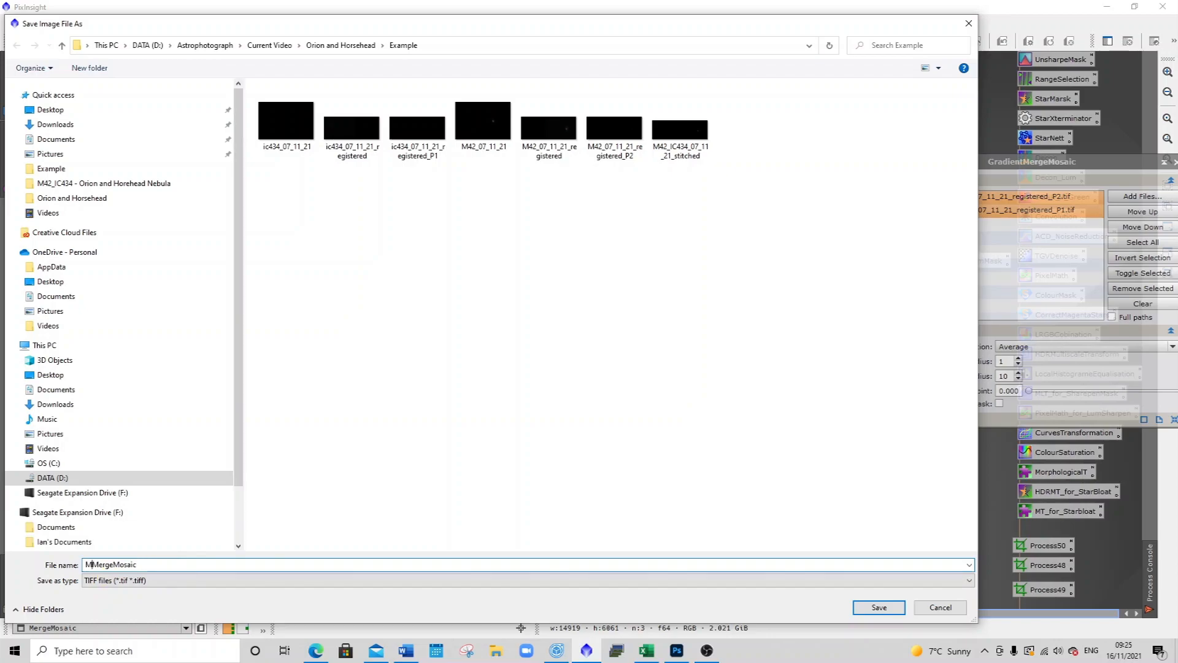
pyautogui.write('_IC434_[I_')
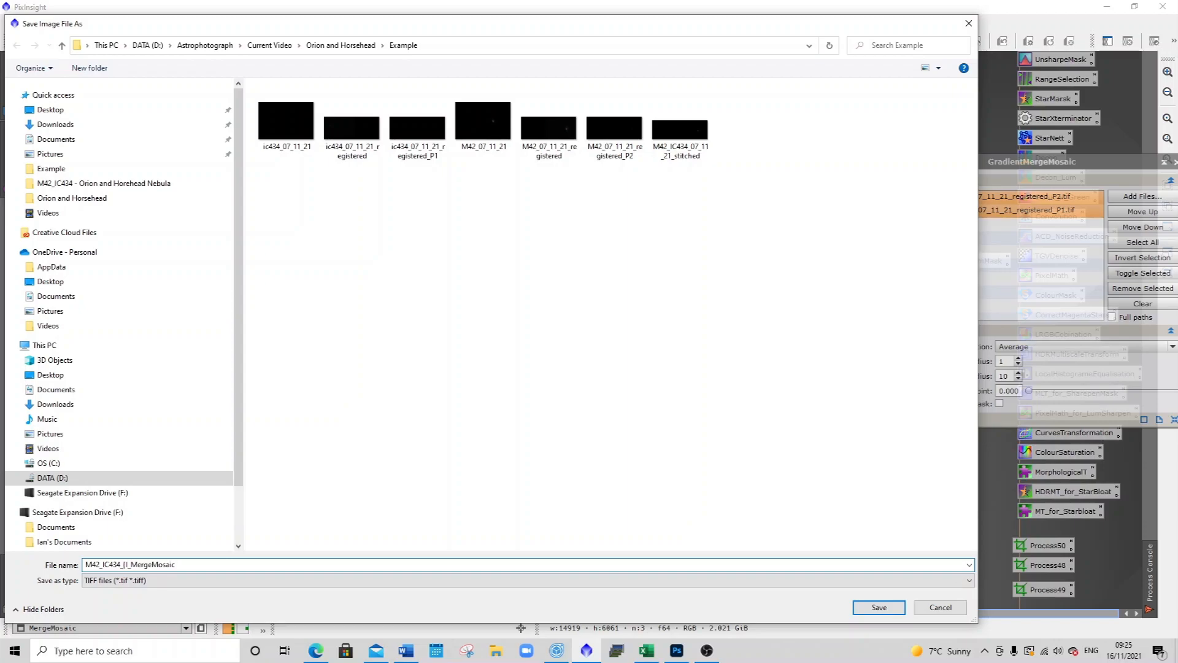
pyautogui.click(871, 607)
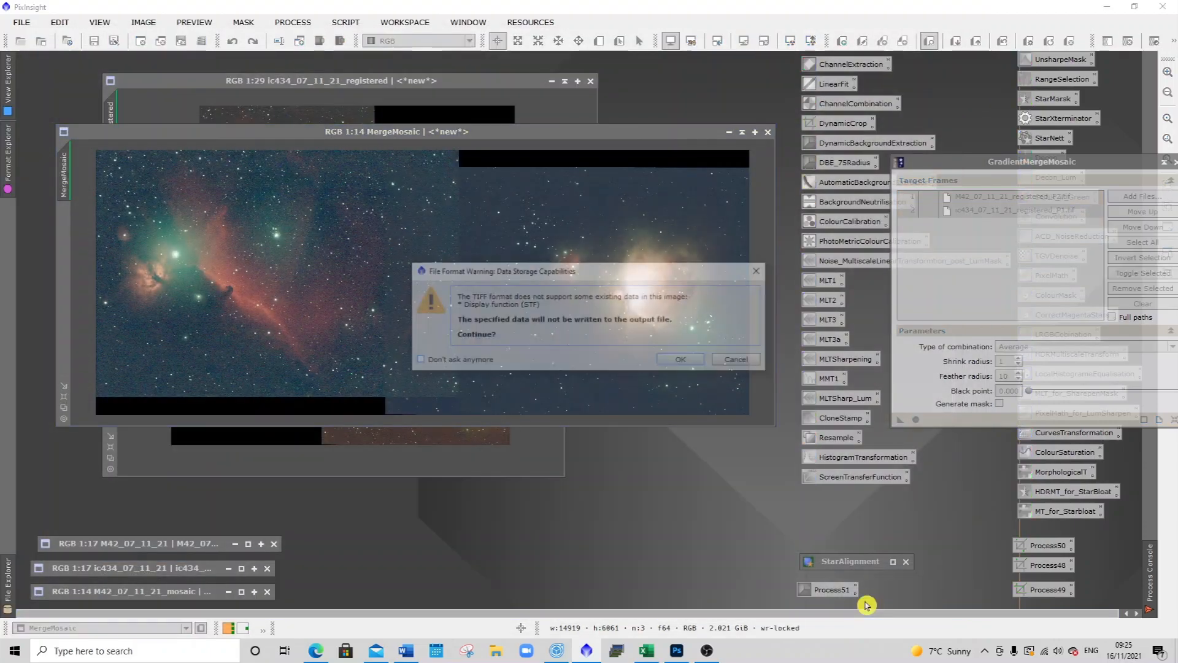
pyautogui.click(681, 359)
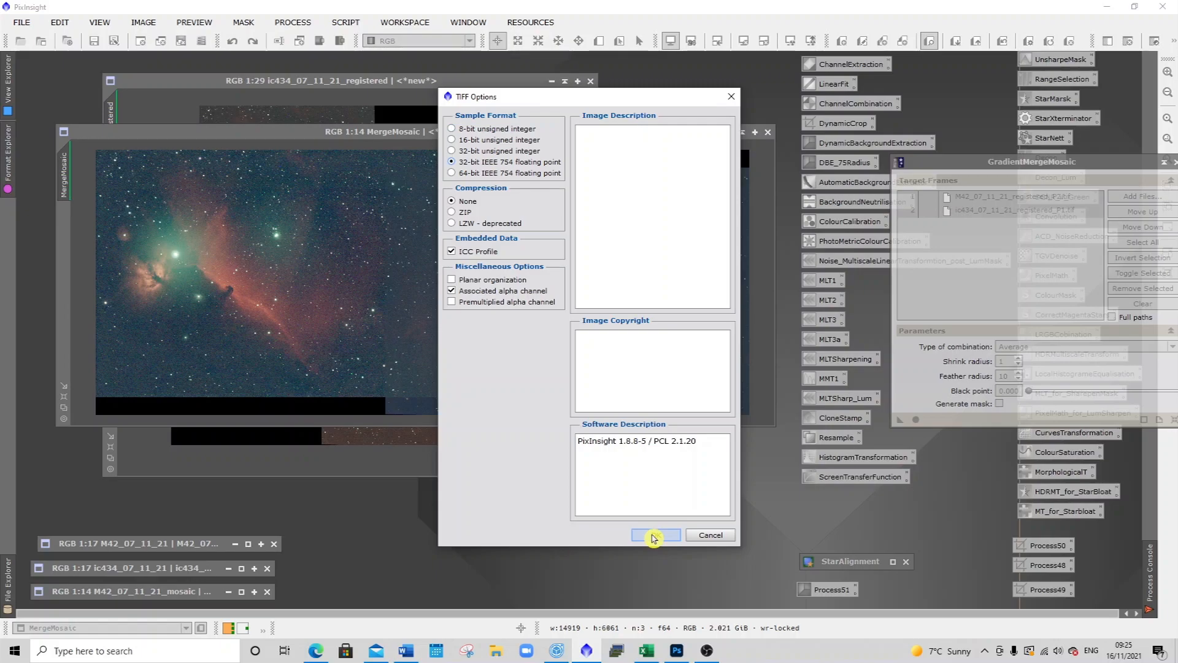
pyautogui.click(654, 536)
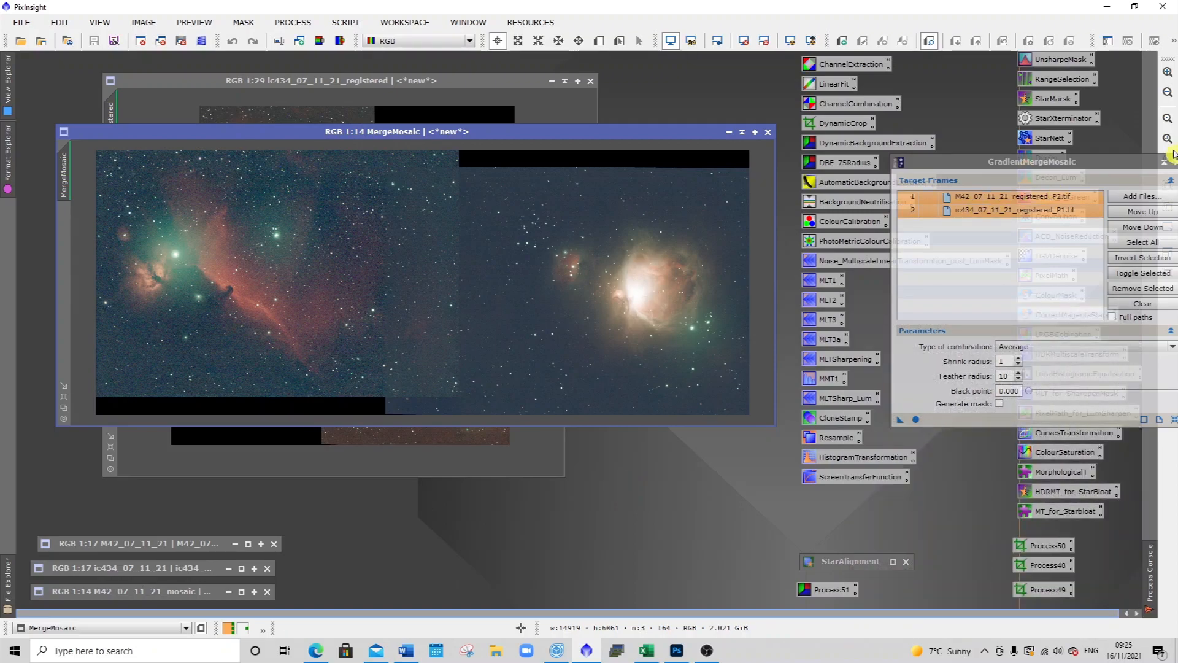
pyautogui.moveTo(1139, 166); pyautogui.dragTo(1050, 152)
pyautogui.click(1074, 148)
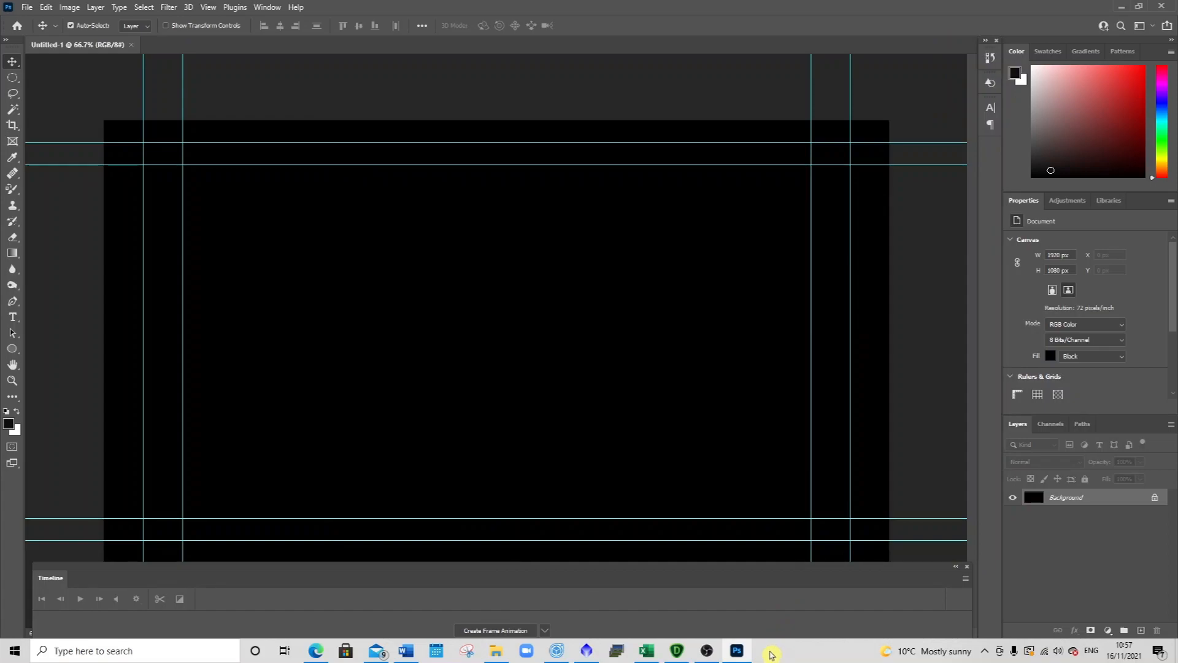
# Step: In Photoshop, start Photomerge and browse for source files in the M31 - Andromenda Galaxy folder under Deep Sky Images, Mosaics
pyautogui.click(28, 7)
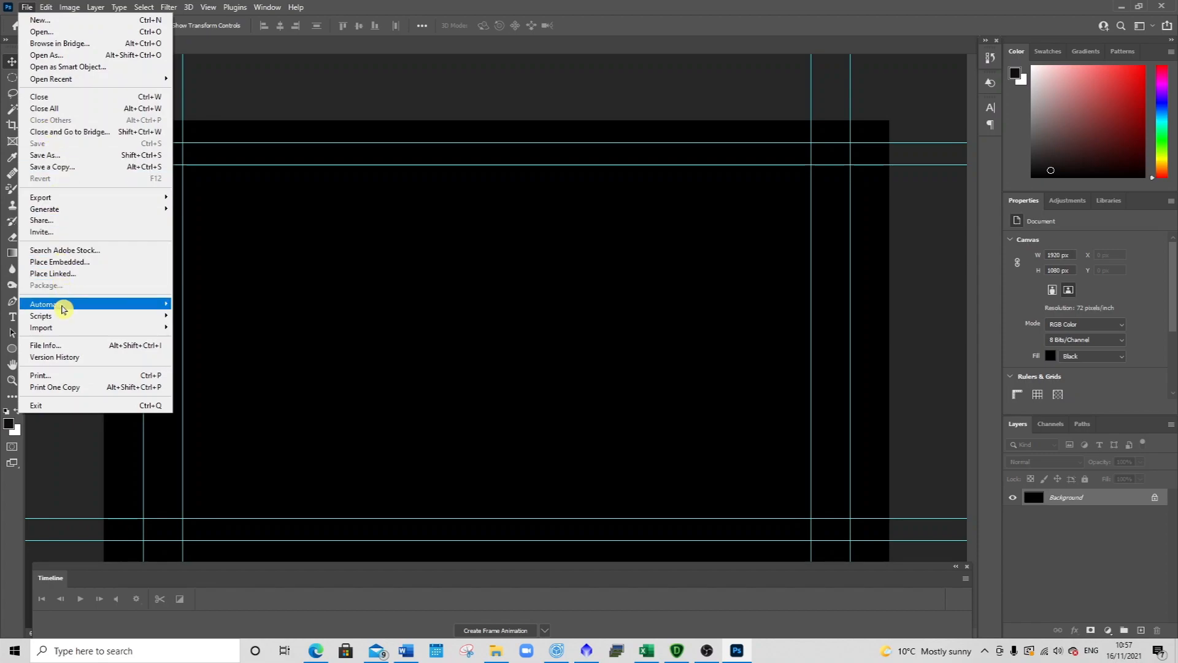
pyautogui.moveTo(84, 306)
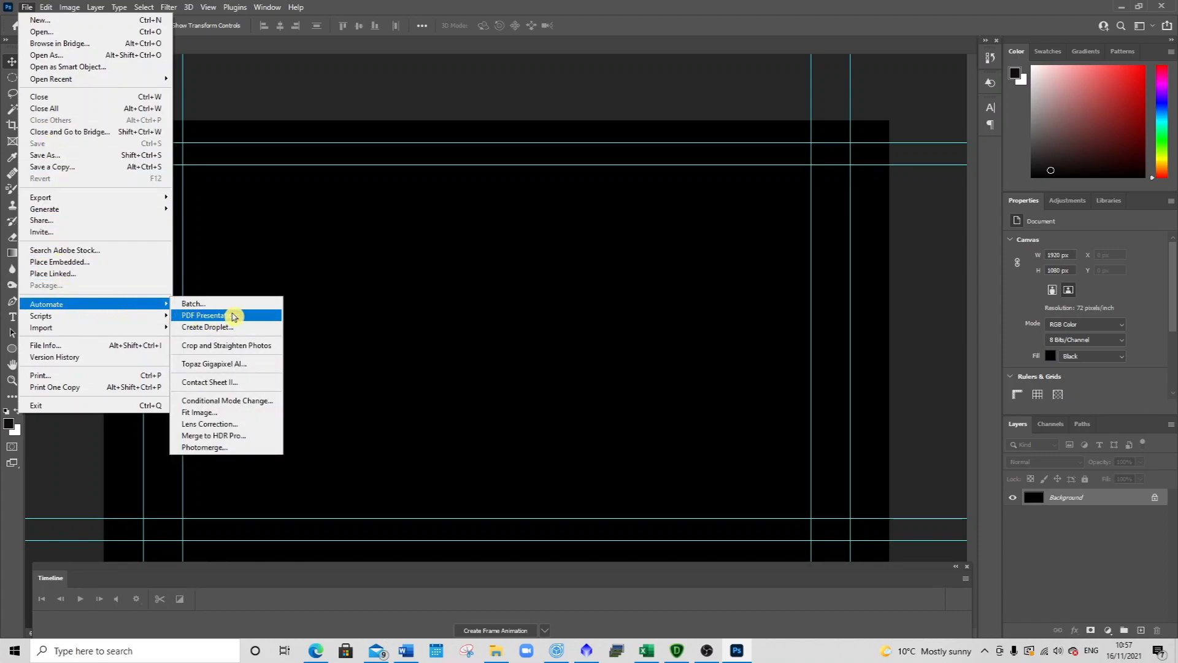
pyautogui.click(257, 453)
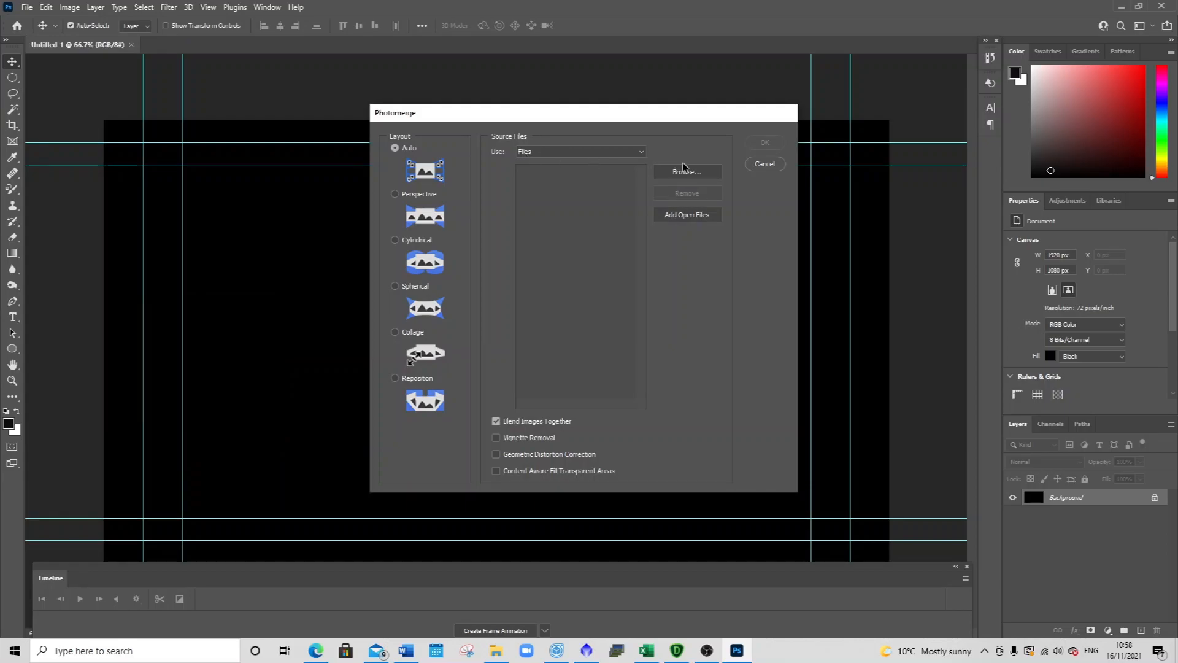
pyautogui.click(687, 172)
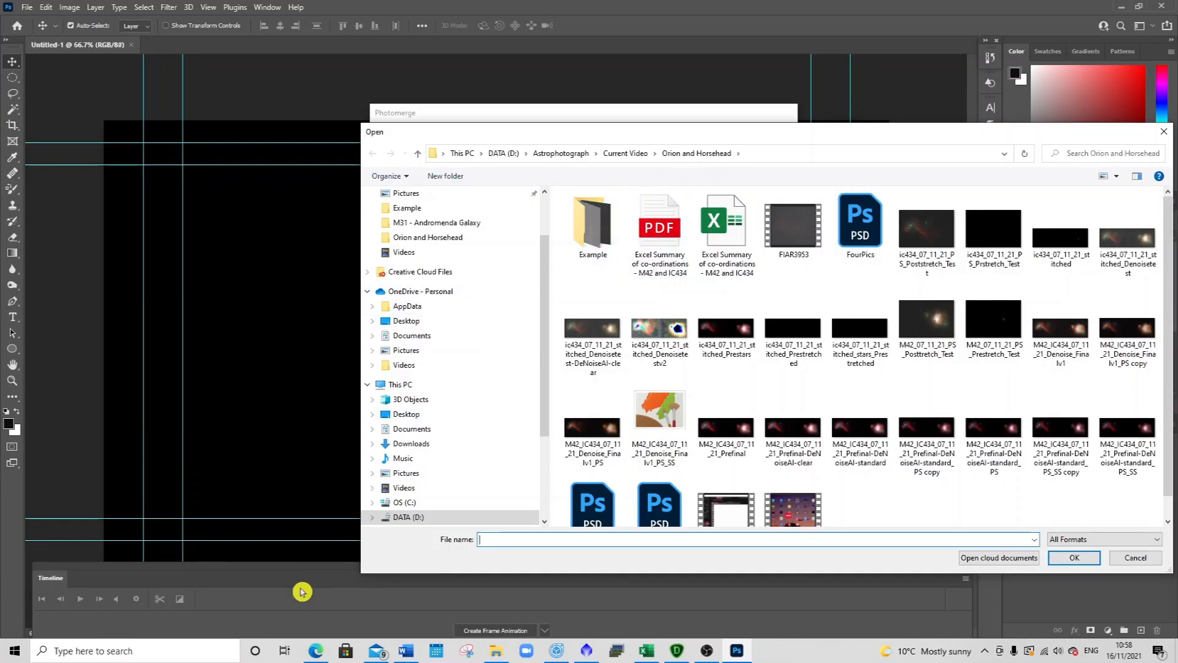
pyautogui.click(372, 516)
pyautogui.click(377, 419)
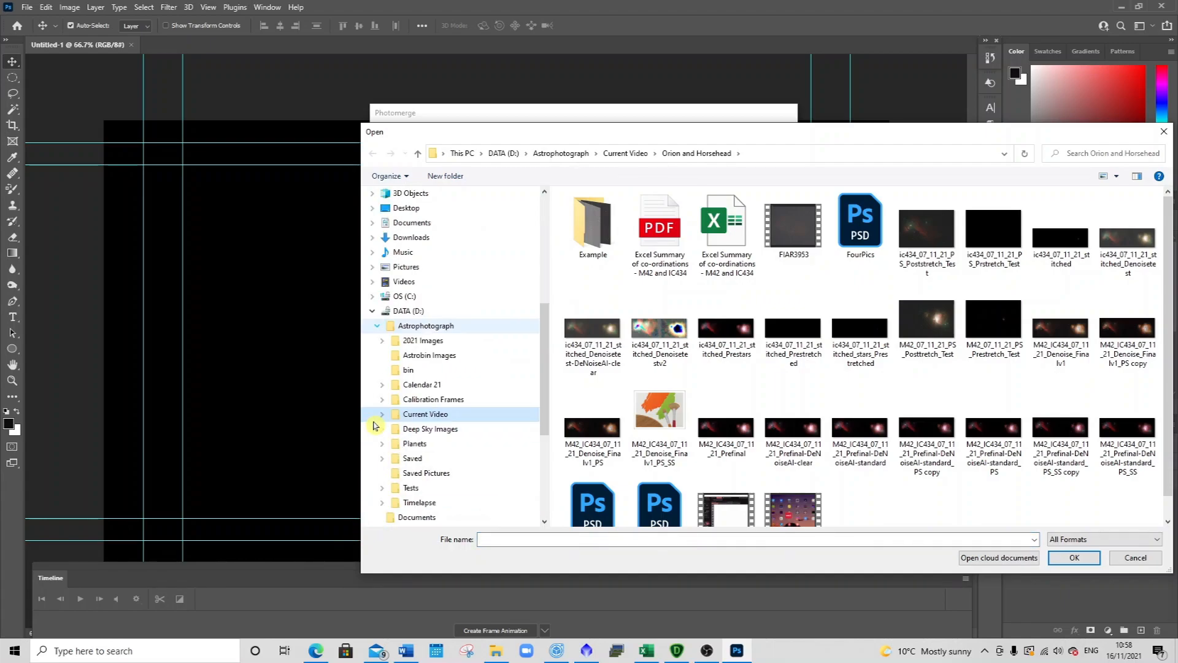
pyautogui.click(381, 435)
pyautogui.scroll(-5, 379, 435)
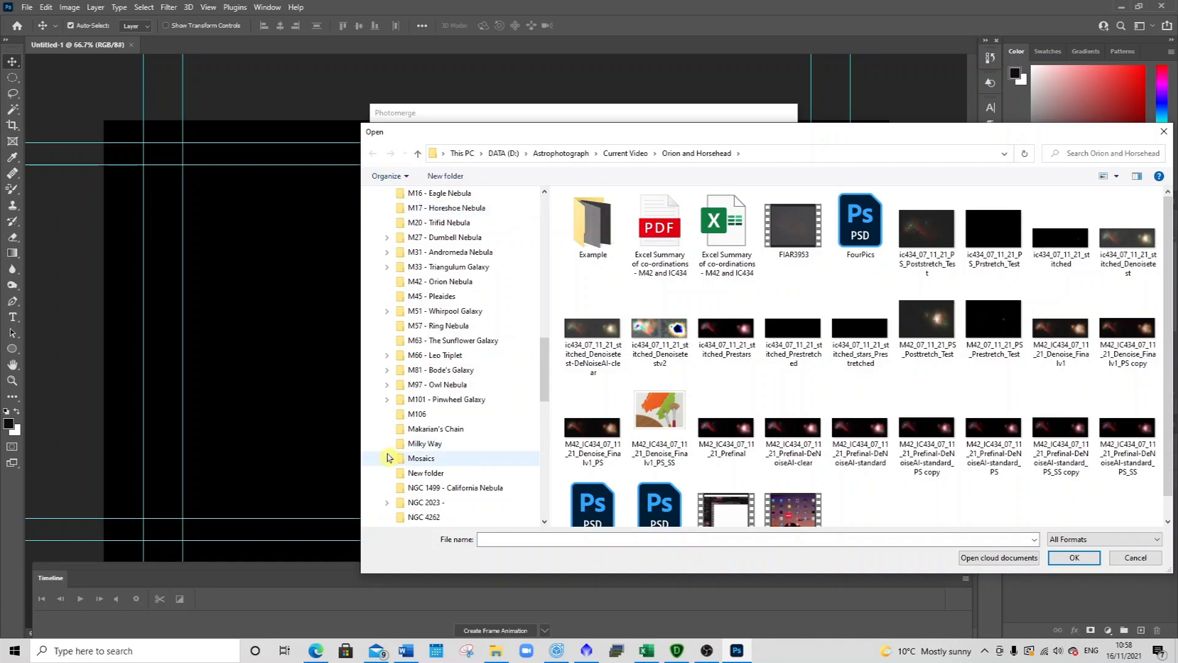
pyautogui.click(387, 458)
pyautogui.click(454, 458)
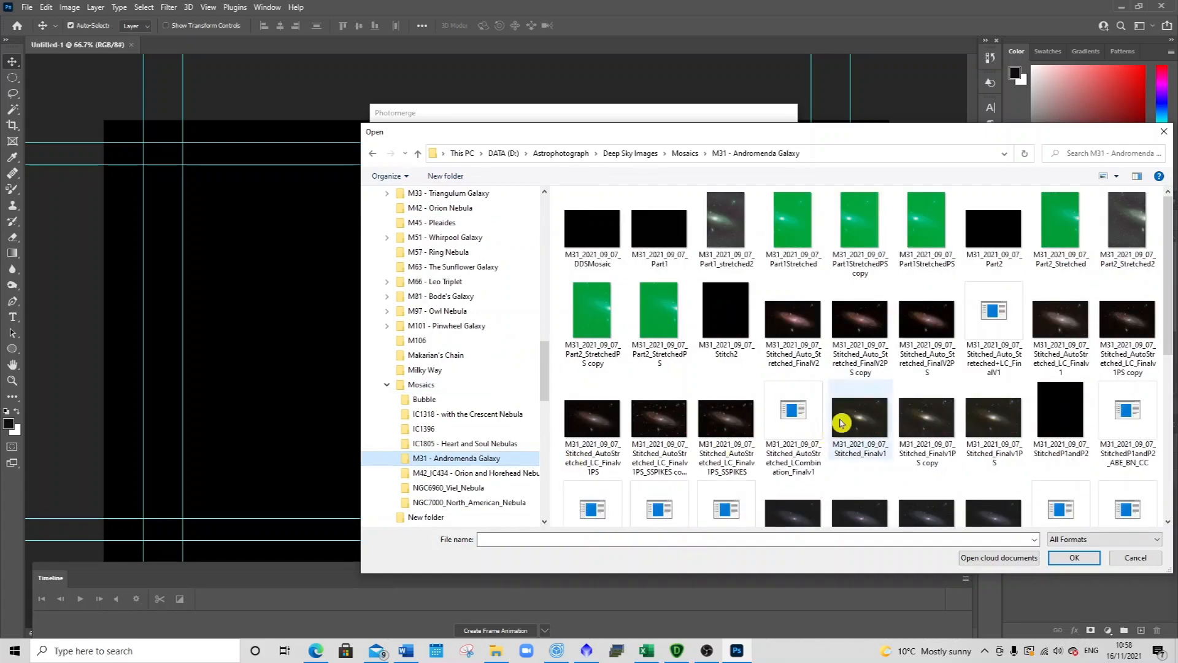
# Step: Add M31_2021_09_07_Part2_Stretched2 and M31_2021_09_07_Part1_stretched2 as source files and run Photomerge with Auto layout and image blending
pyautogui.click(1120, 228)
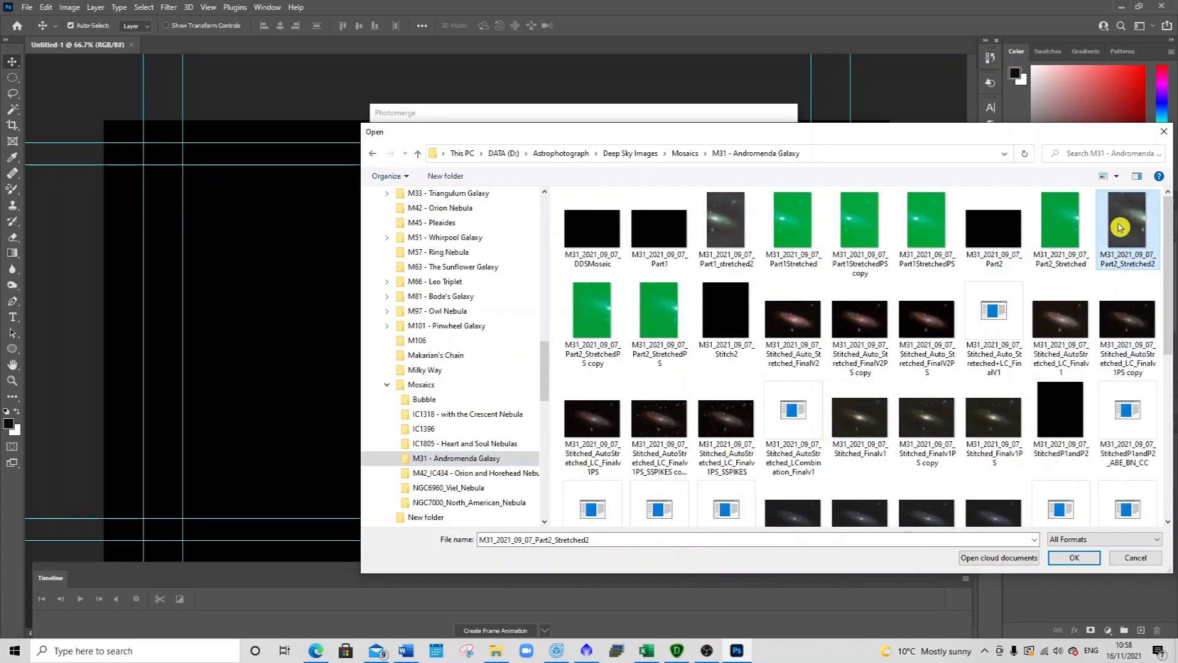
pyautogui.click(1076, 558)
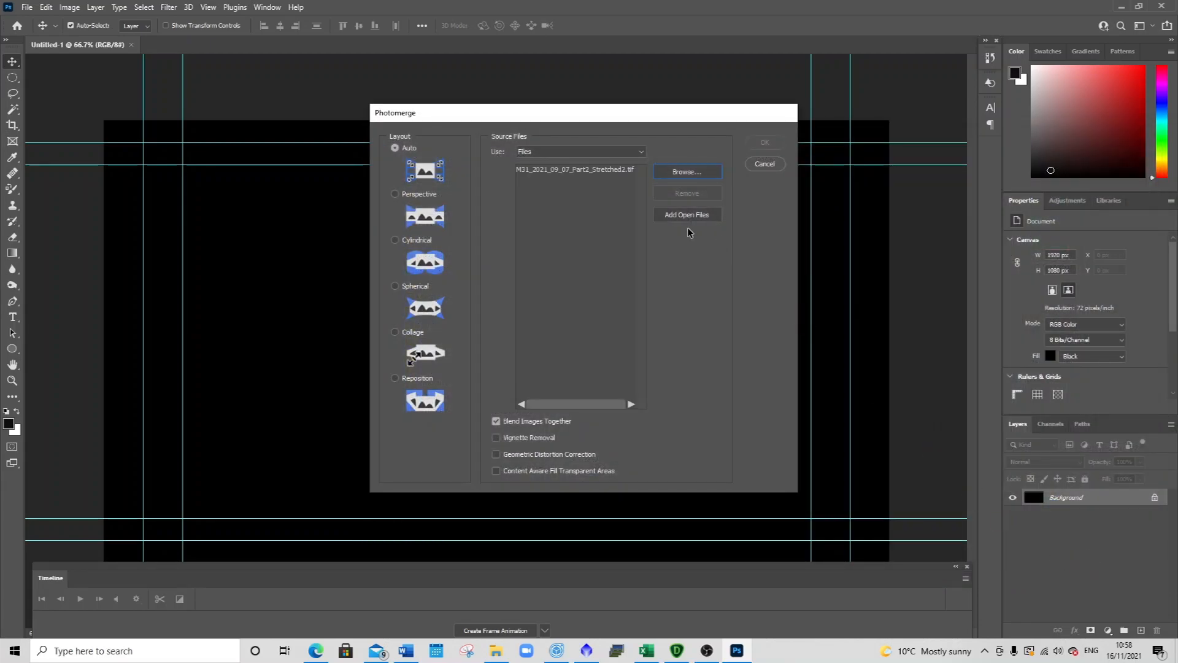
pyautogui.click(679, 175)
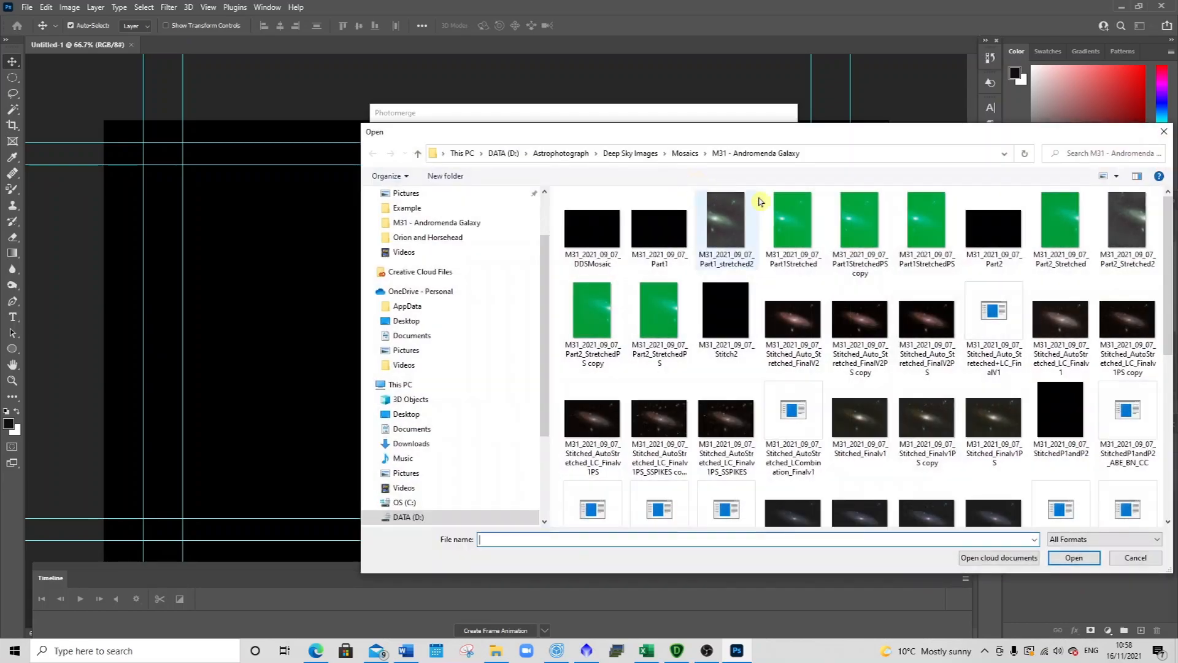
pyautogui.click(724, 243)
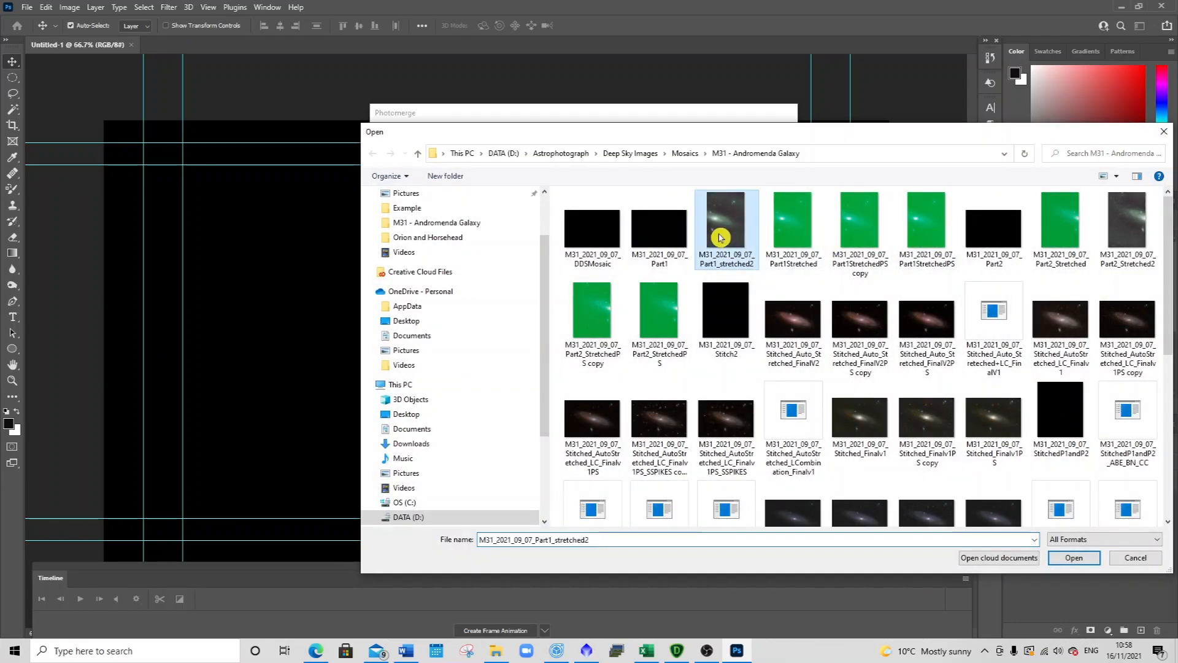
pyautogui.click(1071, 559)
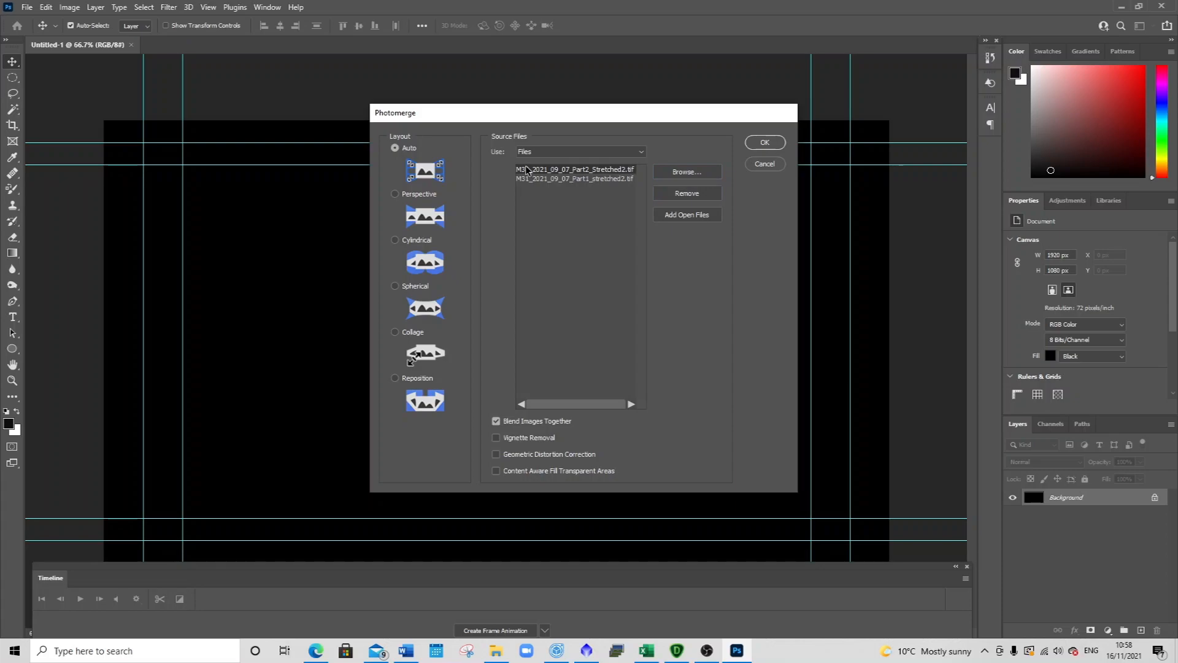
pyautogui.keyDown('shift'); pyautogui.click(540, 179); pyautogui.keyUp('shift')
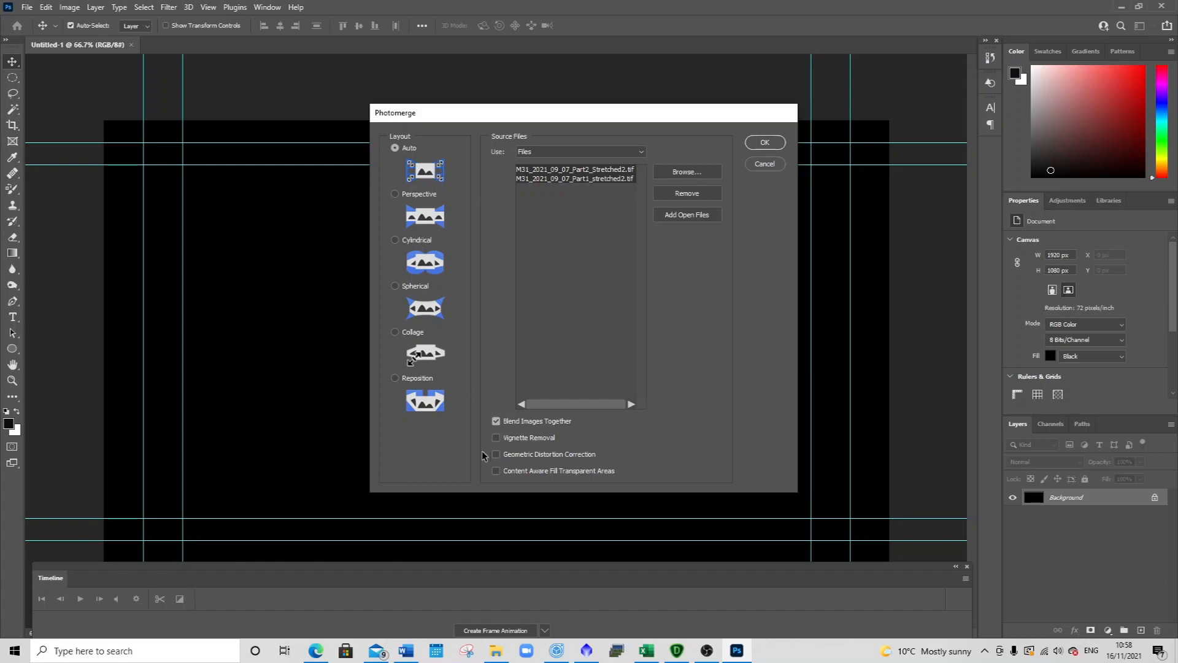
pyautogui.click(760, 143)
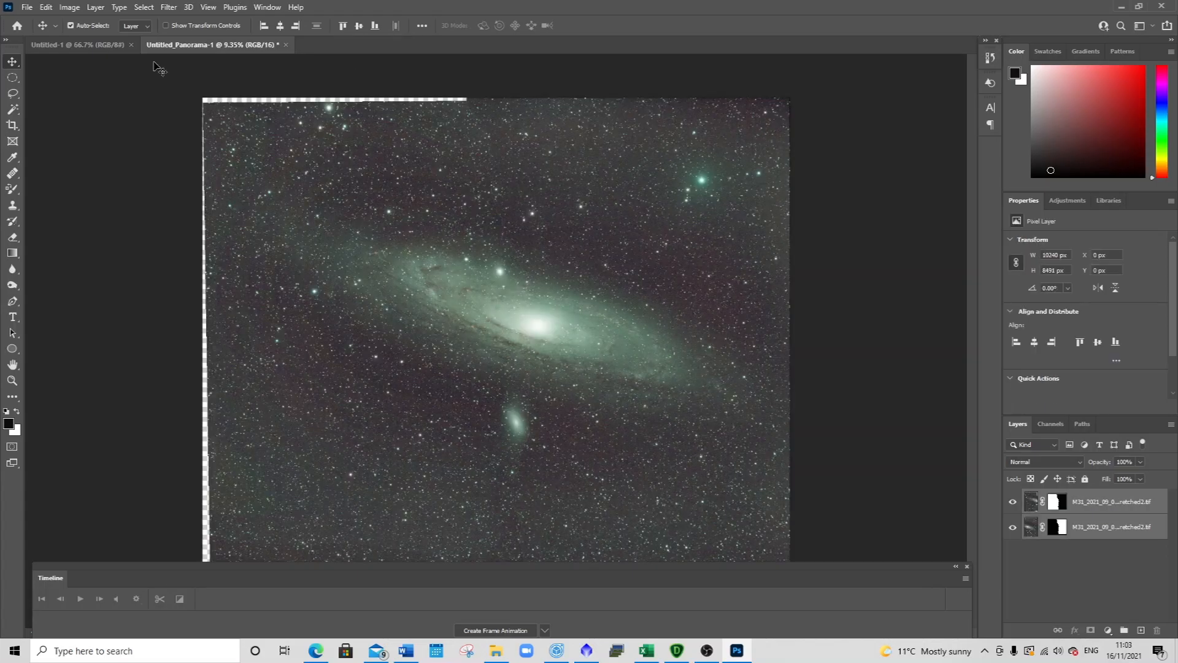
# Step: Crop the stitched M31 panorama to about 10005 x 8138 px, trimming the transparent and uneven borders on all four sides
pyautogui.click(12, 125)
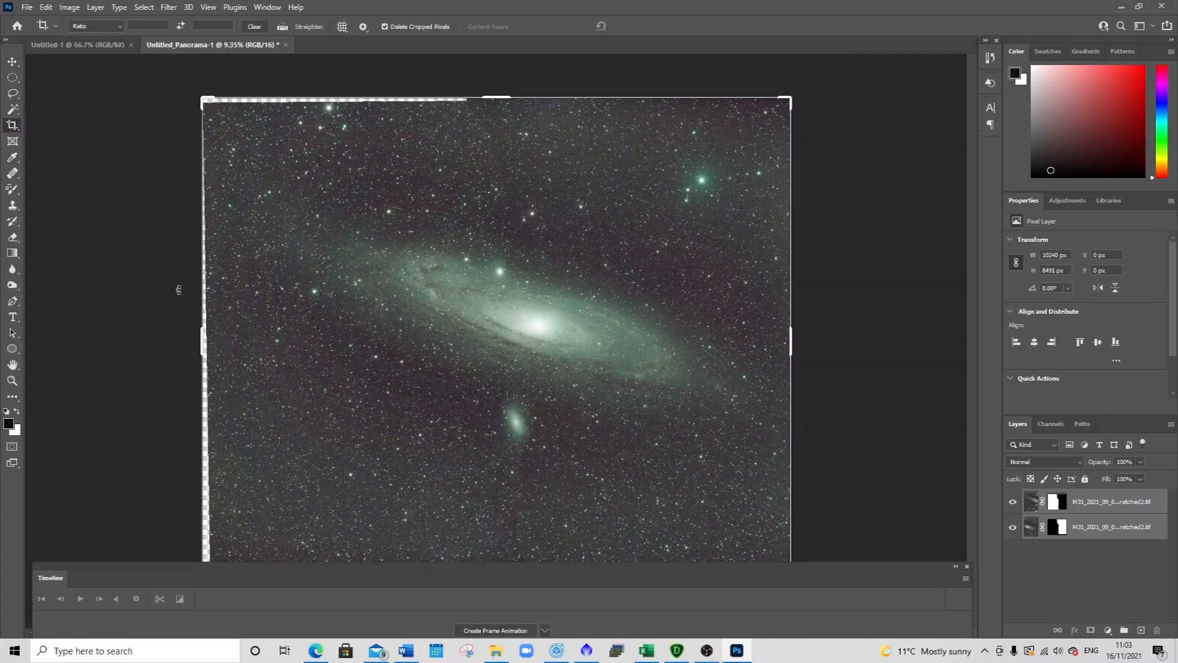
pyautogui.moveTo(197, 340); pyautogui.dragTo(205, 348)
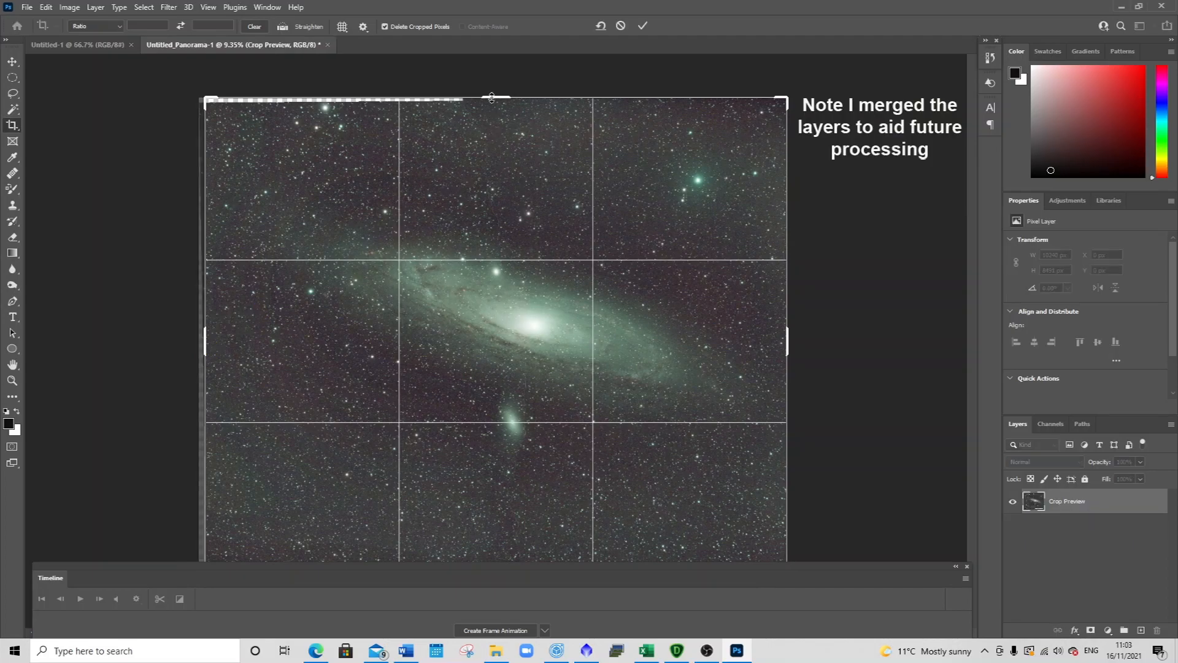
pyautogui.moveTo(496, 97); pyautogui.dragTo(497, 101)
pyautogui.moveTo(665, 580); pyautogui.dragTo(672, 661)
pyautogui.moveTo(500, 585); pyautogui.dragTo(489, 579)
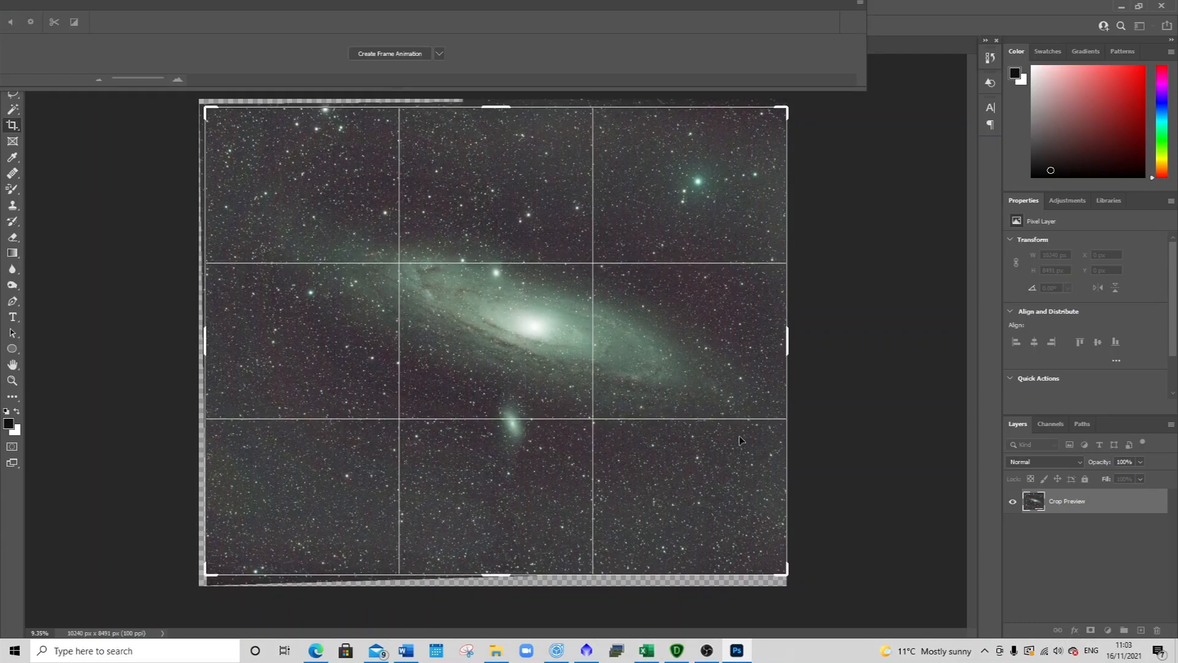
pyautogui.moveTo(788, 347); pyautogui.dragTo(783, 348)
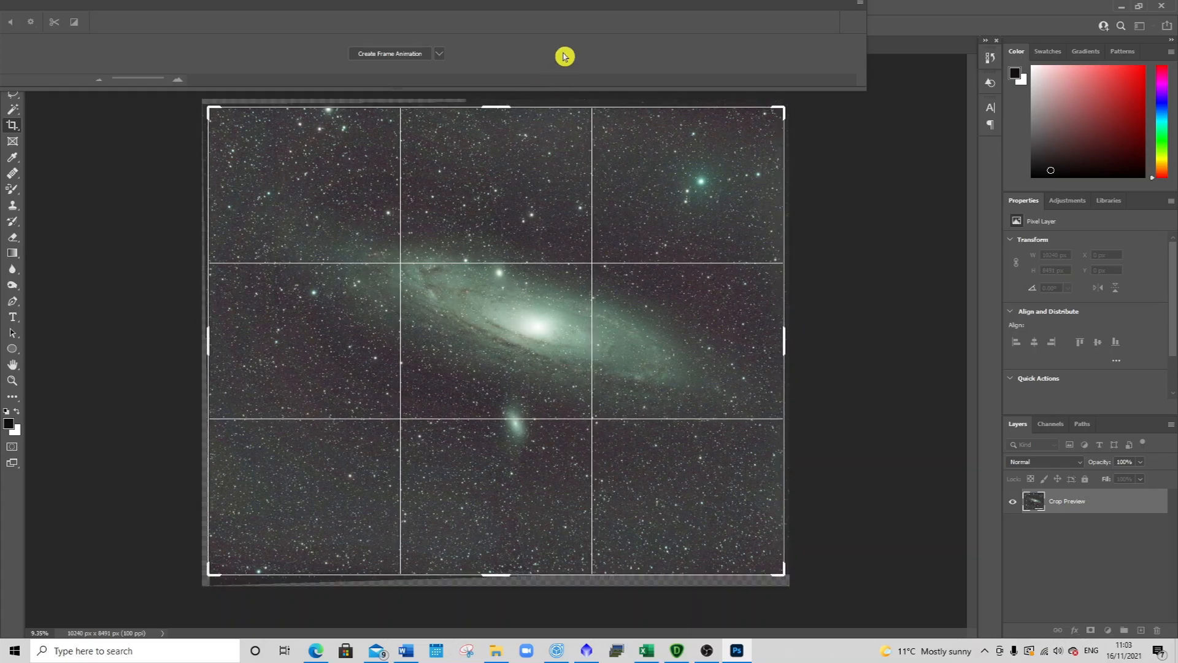
pyautogui.moveTo(570, 7); pyautogui.dragTo(676, 624)
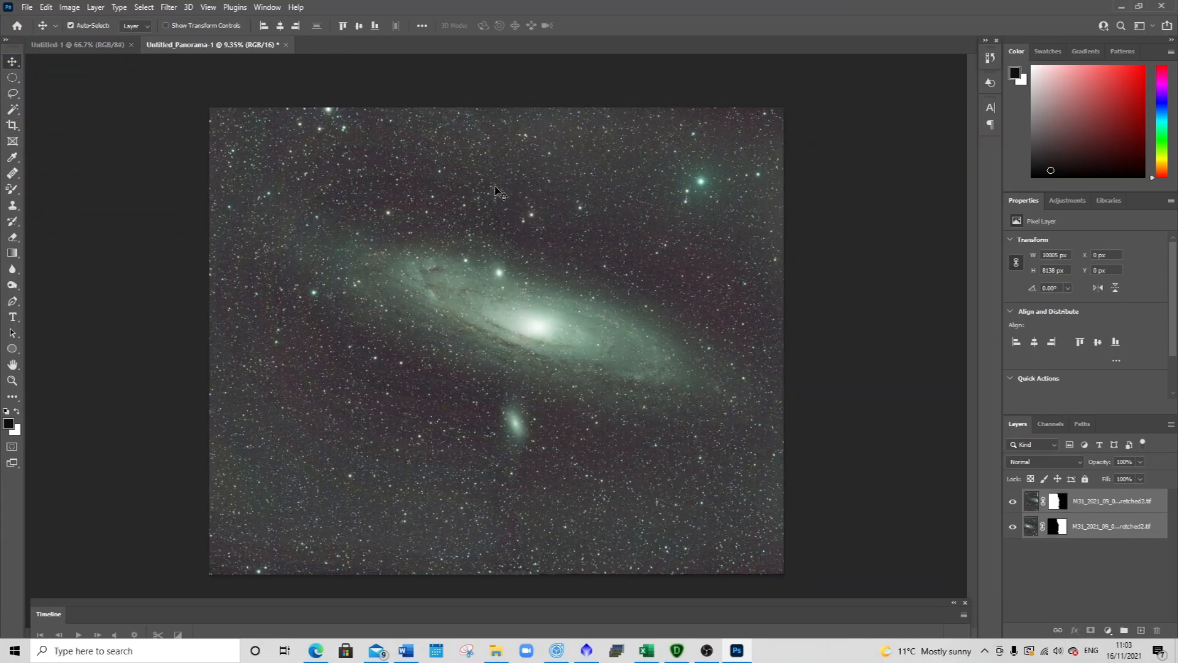
# Step: Save the panorama on the computer as a Photoshop file in the M31 - Andromenda Galaxy folder, replacing Untitled with M31 in its name, with Maximize Compatibility
pyautogui.click(27, 7)
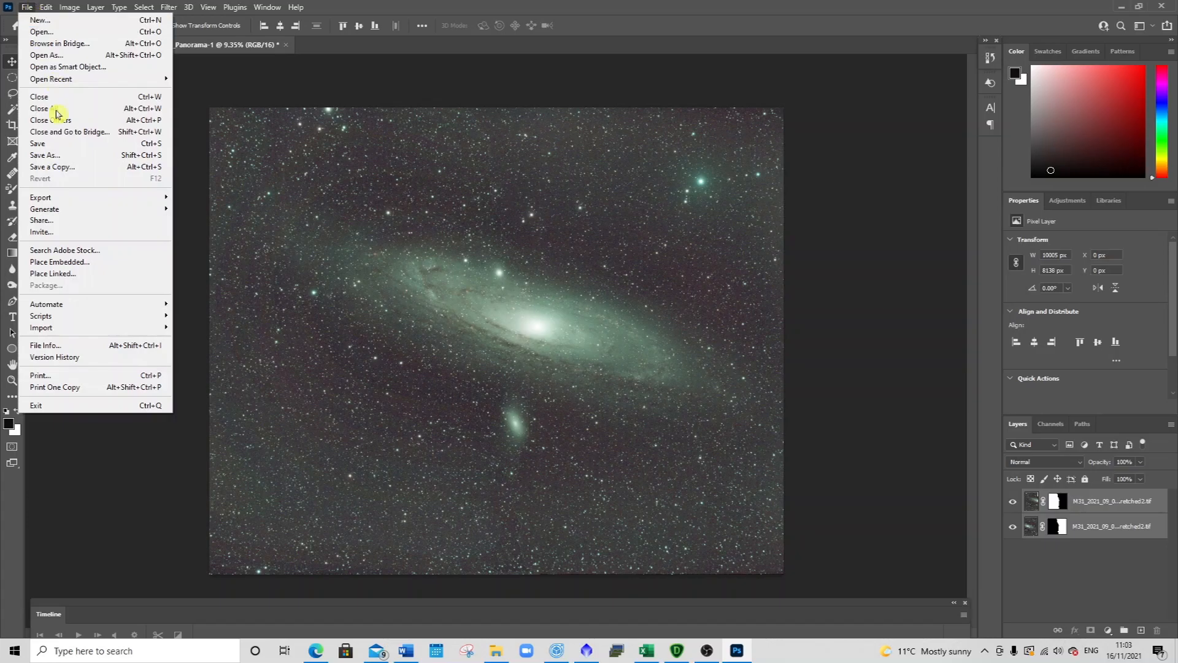
pyautogui.click(66, 161)
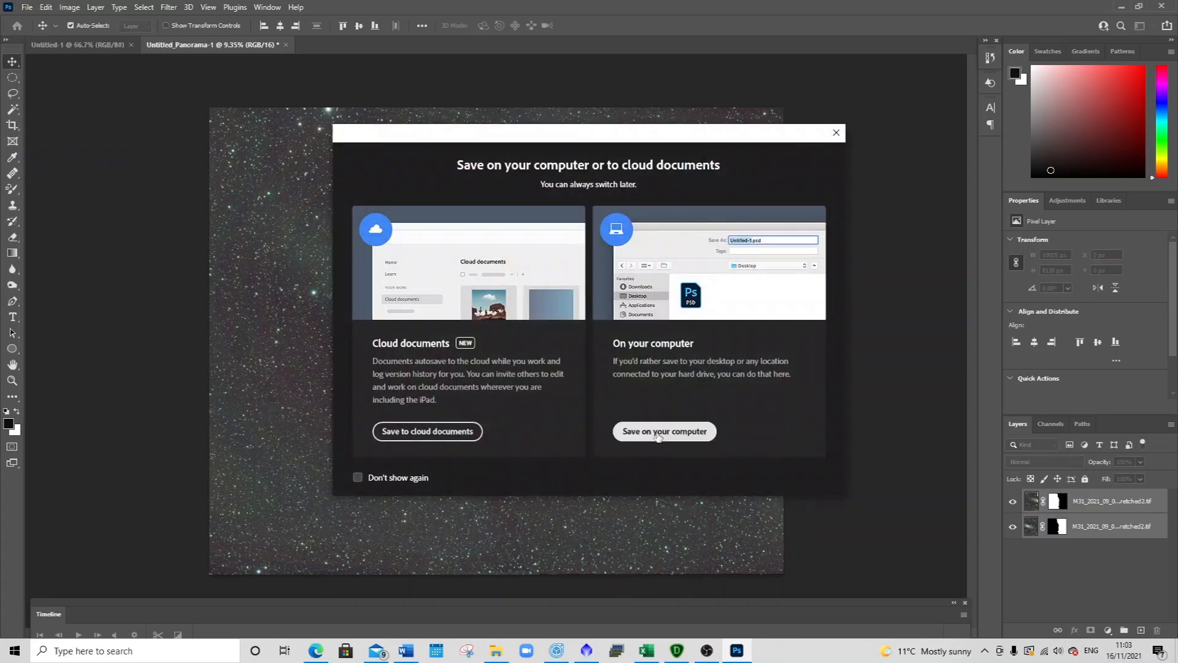
pyautogui.click(659, 435)
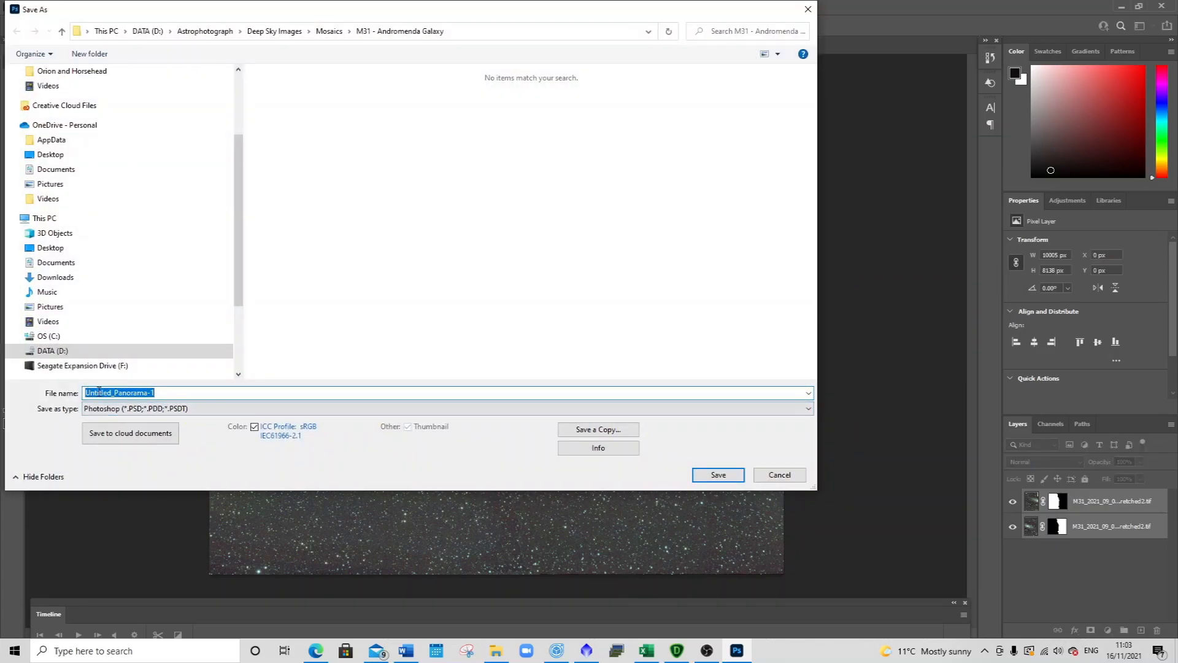
pyautogui.click(113, 392)
pyautogui.press('BackSpace')
pyautogui.press('BackSpace')
pyautogui.press('BackSpace')
pyautogui.press('BackSpace')
pyautogui.press('BackSpace')
pyautogui.write('M4')
pyautogui.press('BackSpace')
pyautogui.write('31')
pyautogui.click(719, 475)
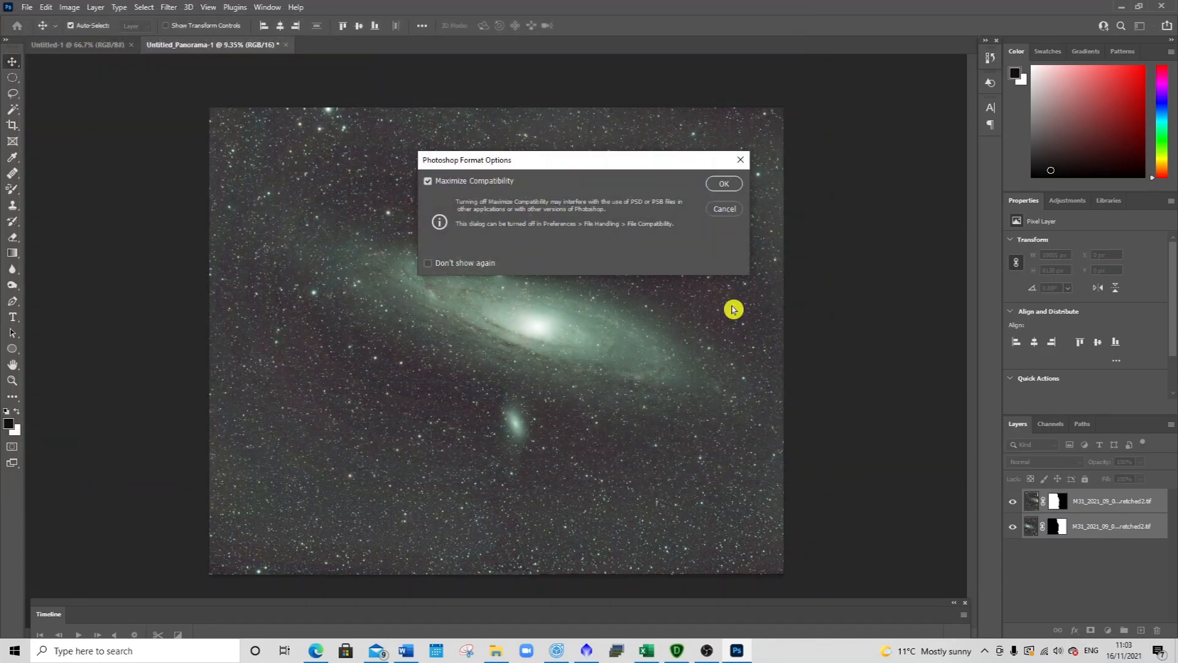
pyautogui.click(725, 185)
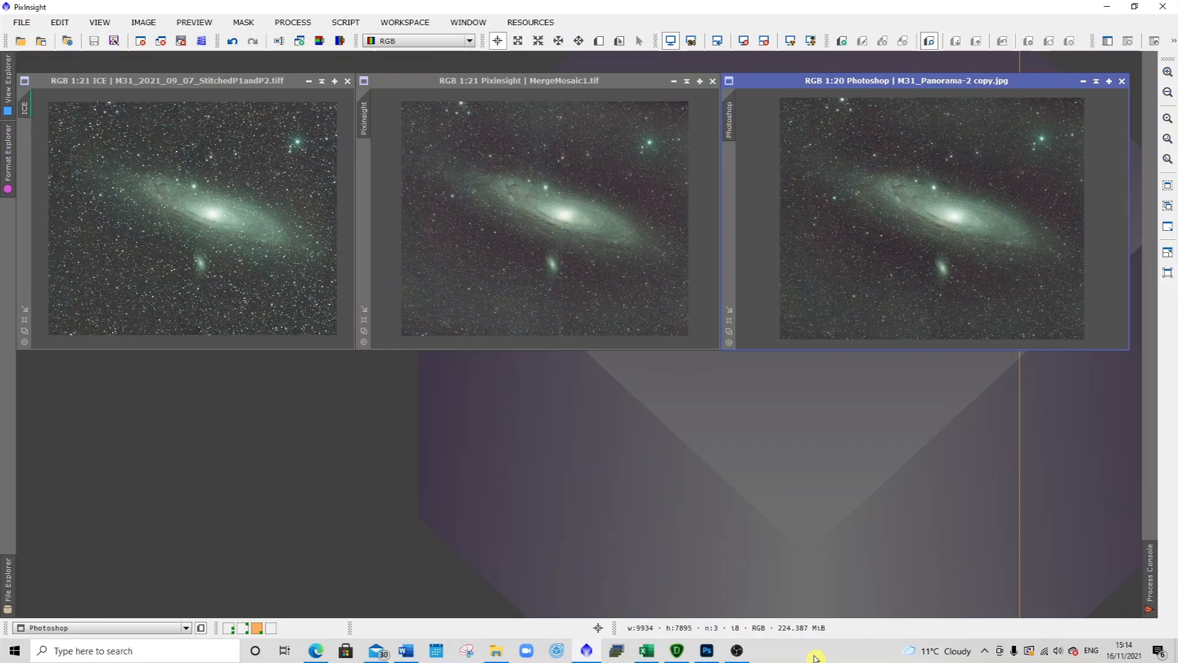
# Step: In PixInsight, compare the galaxy core and dust lanes up close in the ICE, Pixinsight and Photoshop versions of the M31 mosaic
pyautogui.click(132, 86)
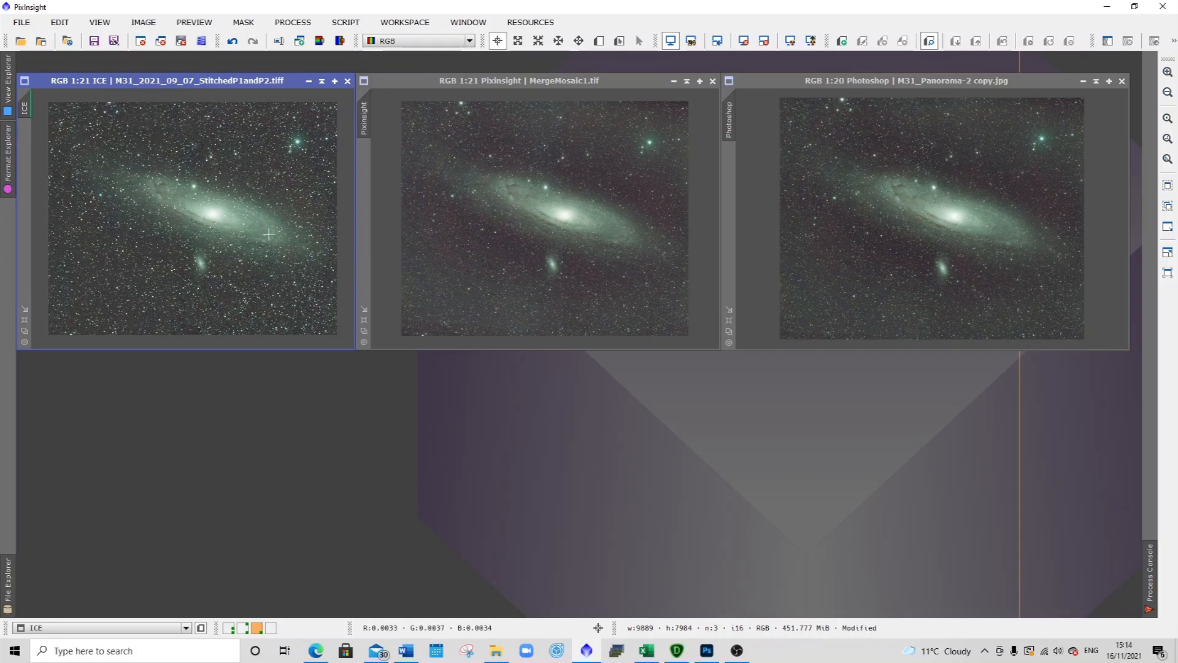
pyautogui.scroll(14, 263, 194)
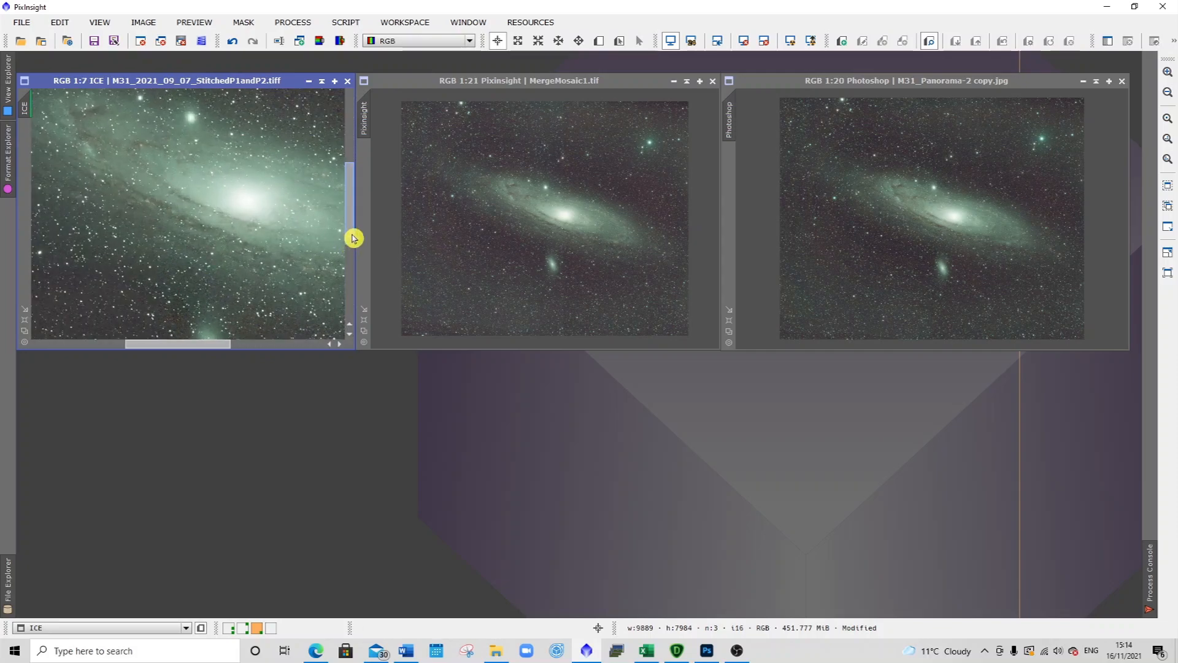
pyautogui.scroll(3, 351, 229)
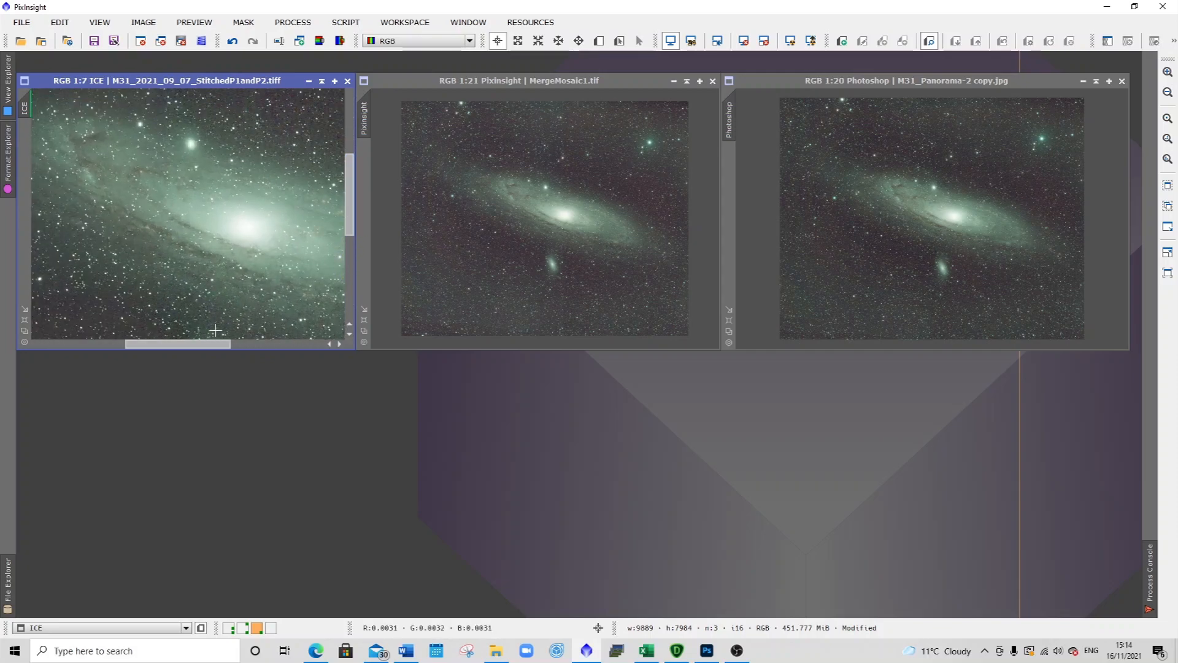
pyautogui.moveTo(208, 344); pyautogui.dragTo(229, 344)
pyautogui.scroll(10, 586, 209)
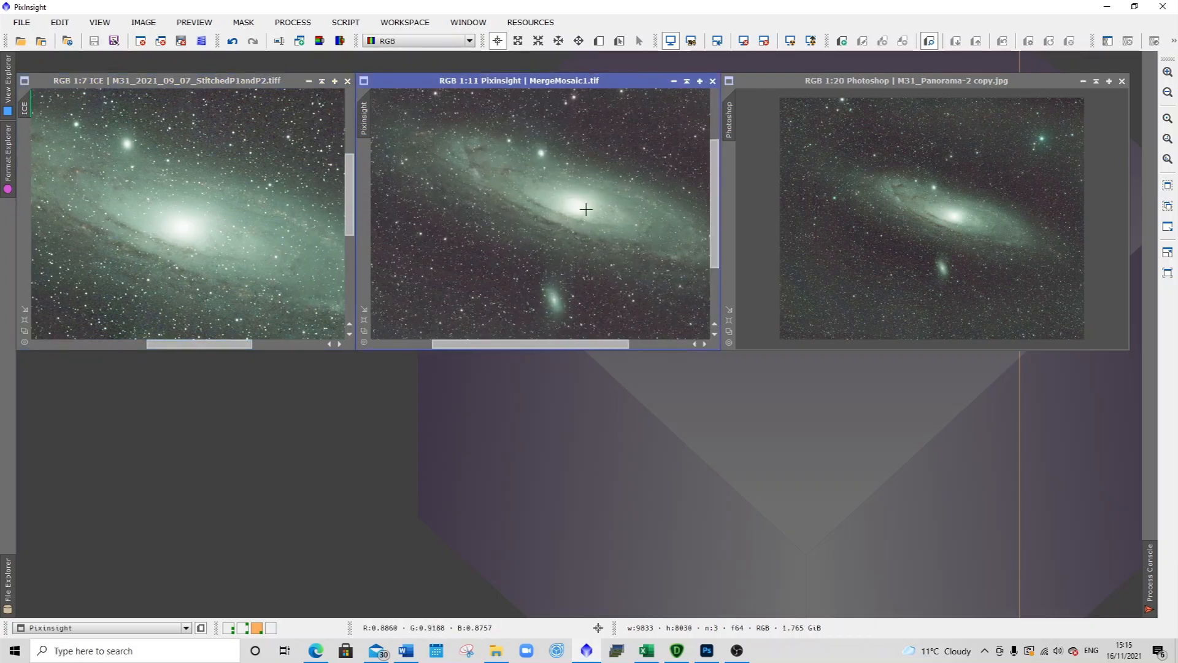
pyautogui.scroll(3, 586, 210)
pyautogui.scroll(1, 586, 209)
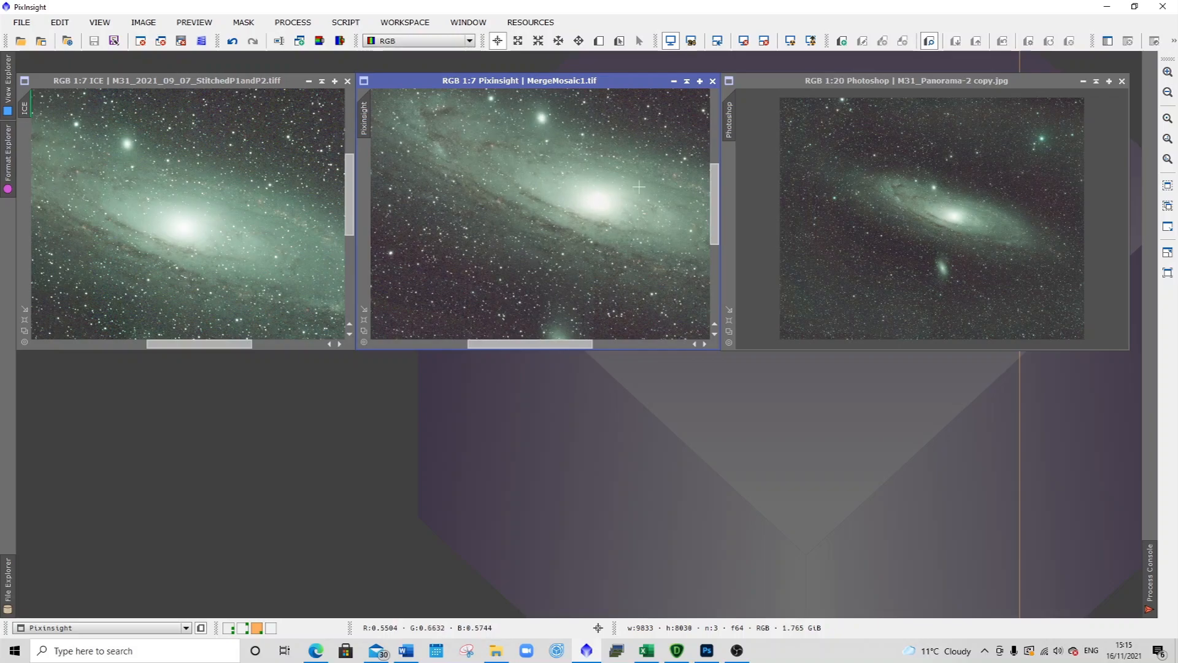
pyautogui.moveTo(712, 204); pyautogui.dragTo(708, 190)
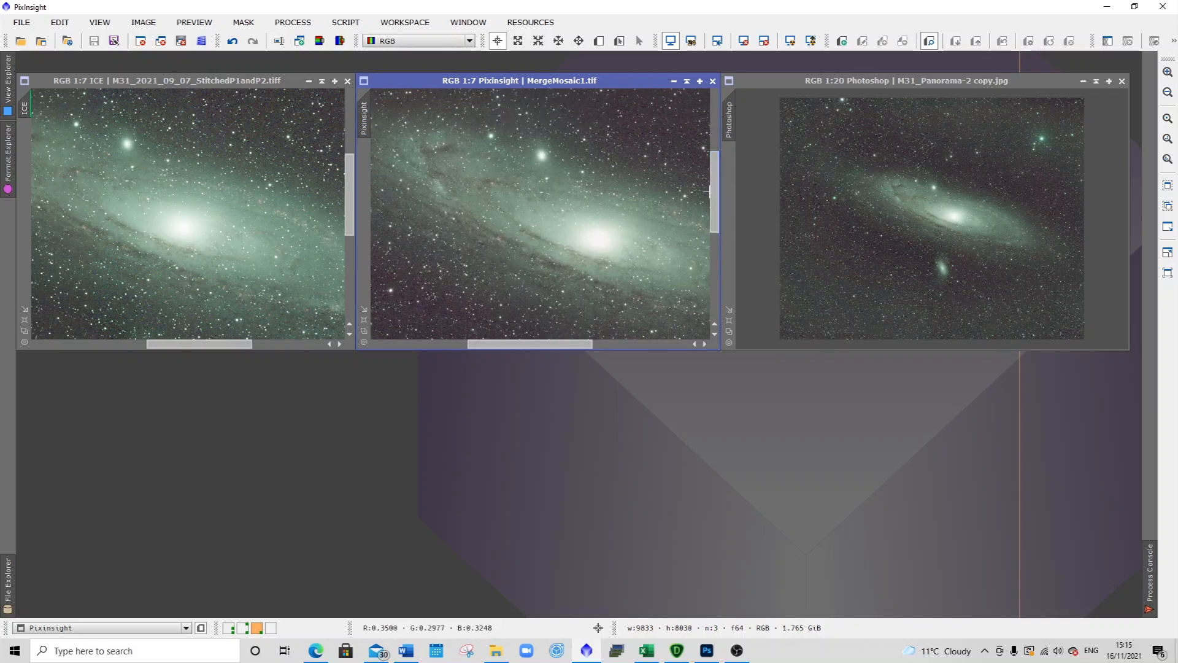
pyautogui.moveTo(537, 345); pyautogui.dragTo(560, 348)
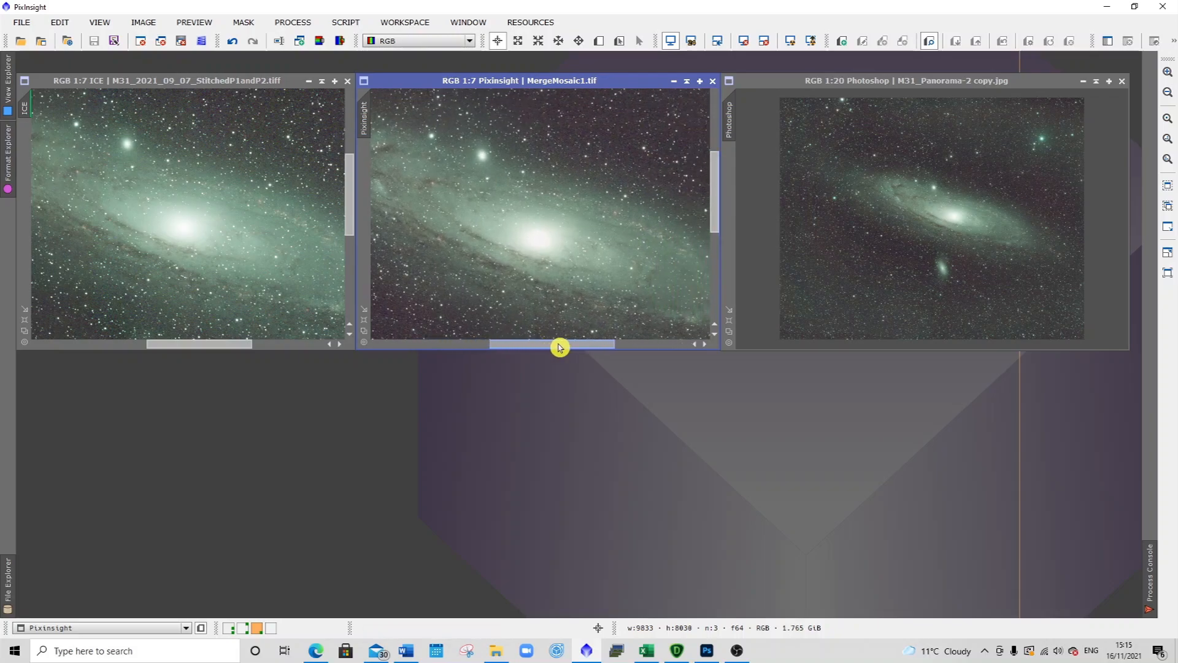
pyautogui.click(1002, 193)
pyautogui.scroll(10, 1002, 195)
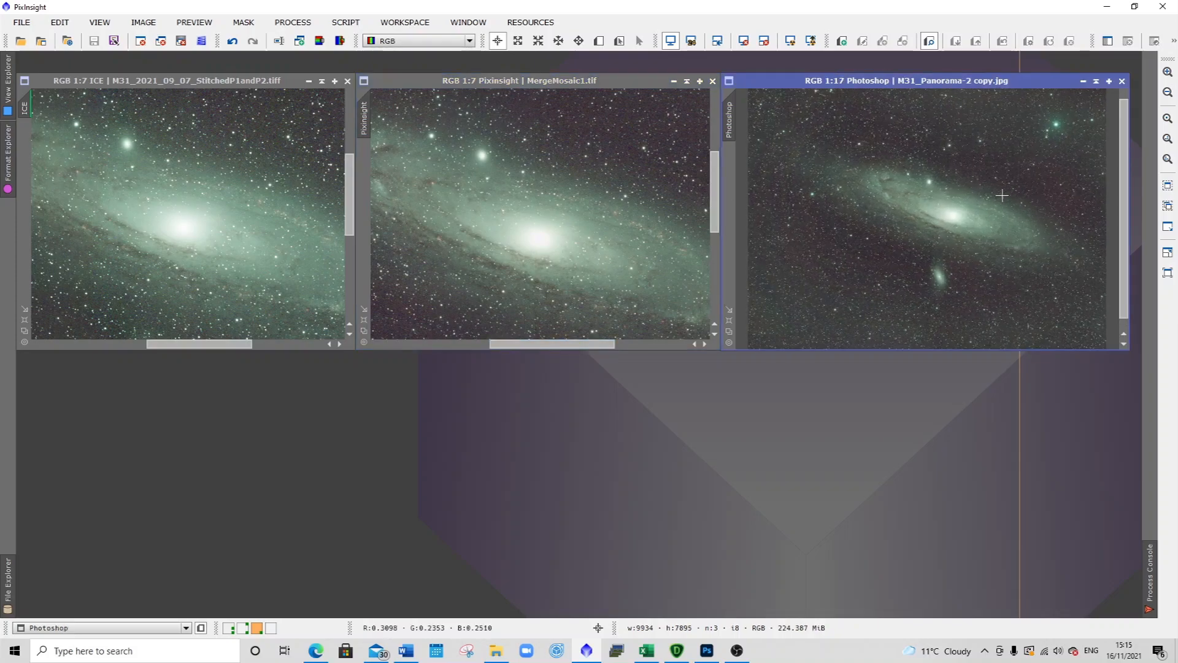
pyautogui.scroll(4, 1002, 195)
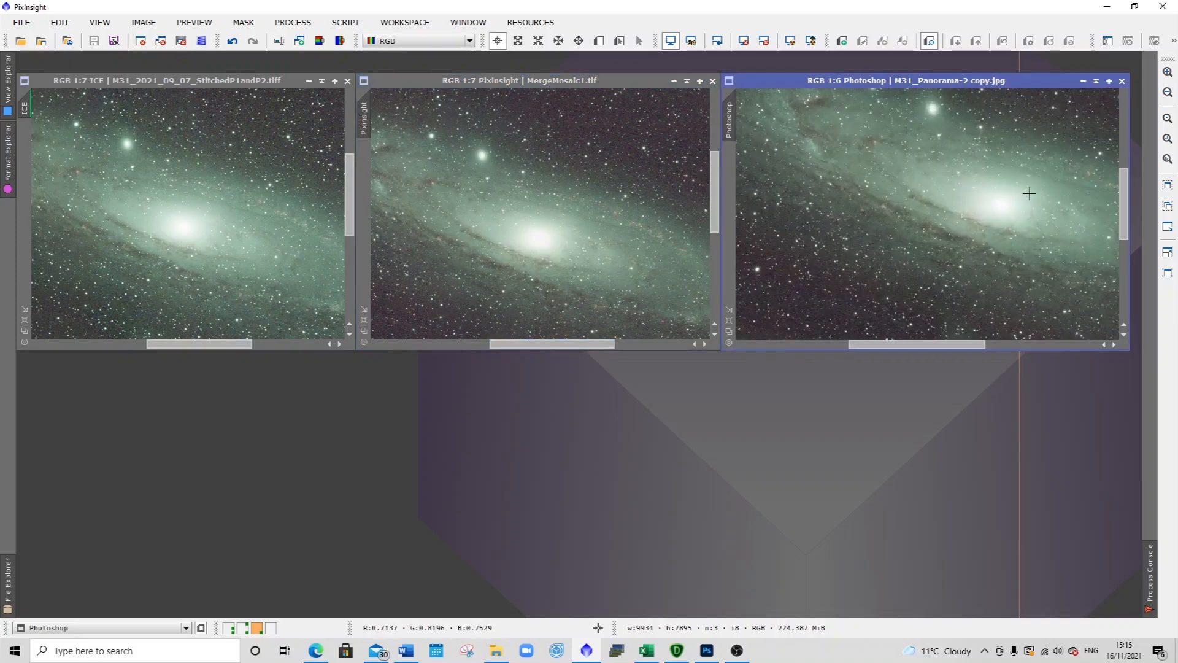
pyautogui.moveTo(1126, 203); pyautogui.dragTo(1123, 184)
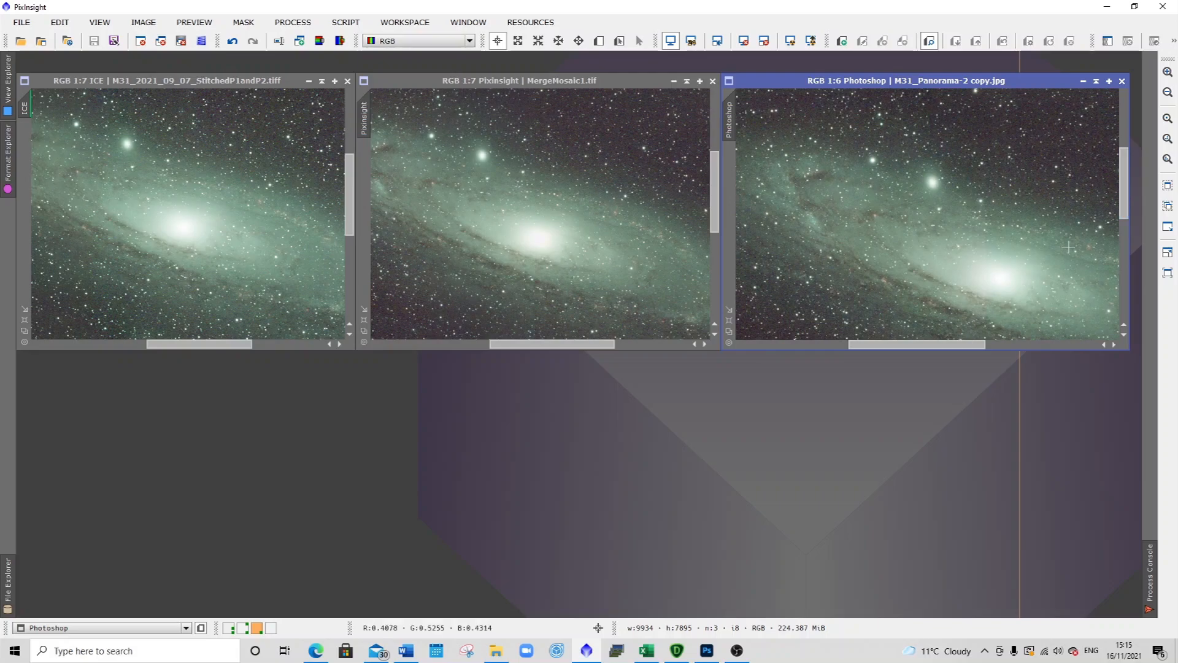
pyautogui.moveTo(908, 346); pyautogui.dragTo(918, 348)
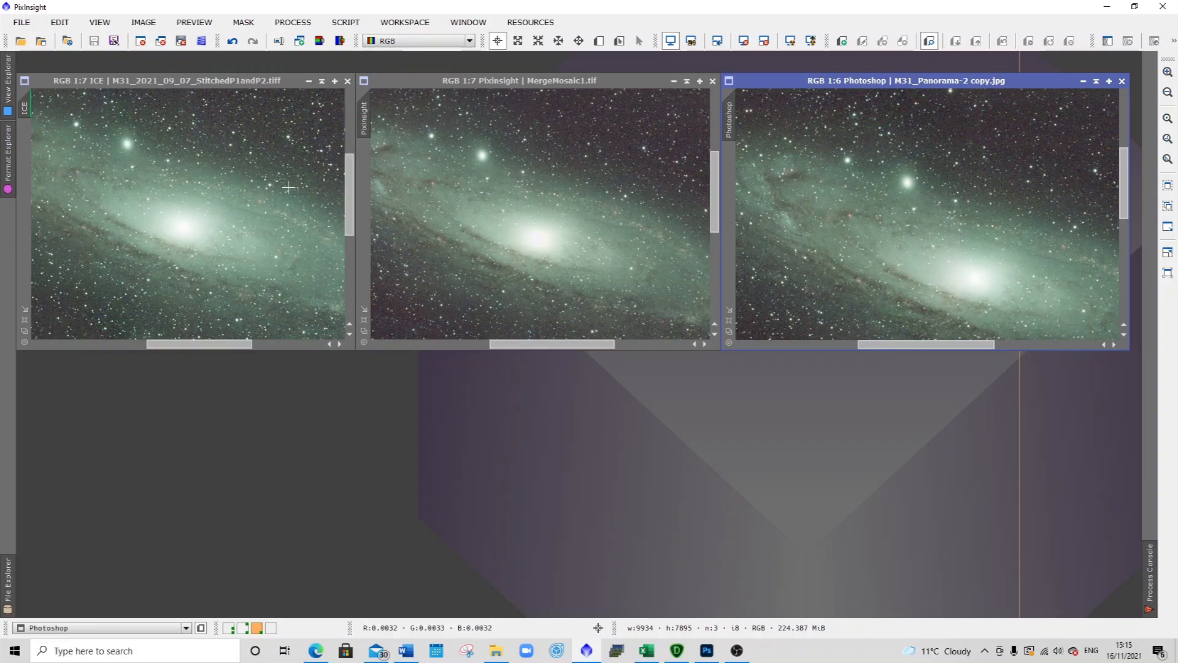
# Step: Examine the background stars near the upper edge of the ICE and Pixinsight mosaics at 1:2 magnification
pyautogui.moveTo(347, 187); pyautogui.dragTo(348, 99)
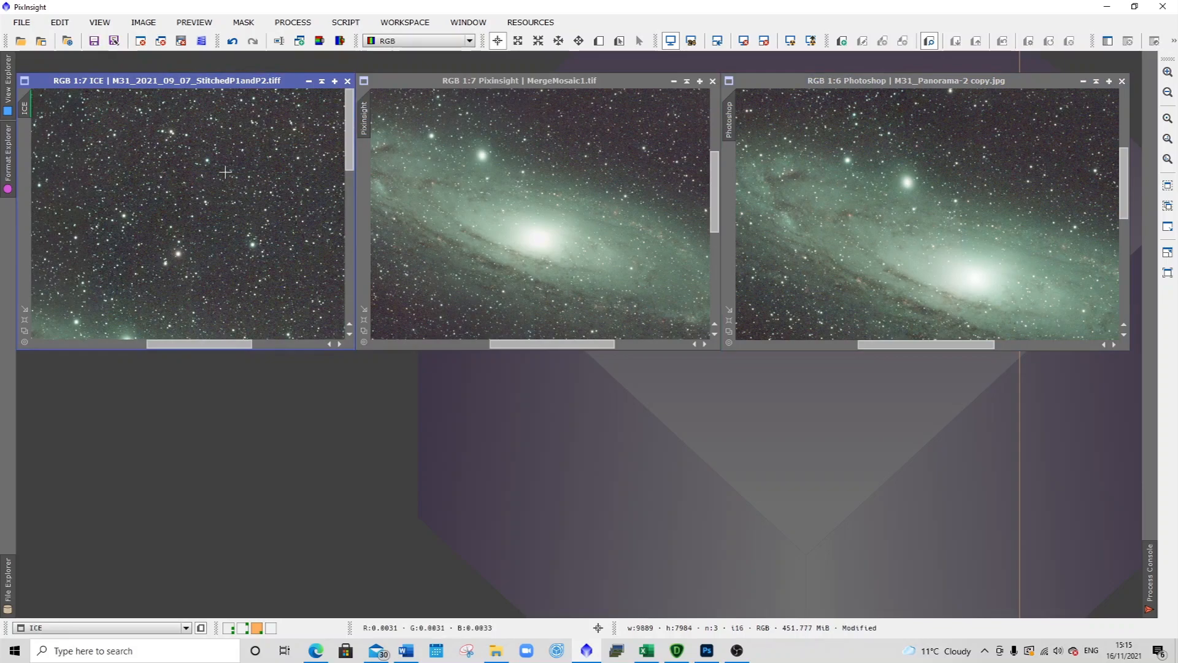
pyautogui.scroll(5, 231, 170)
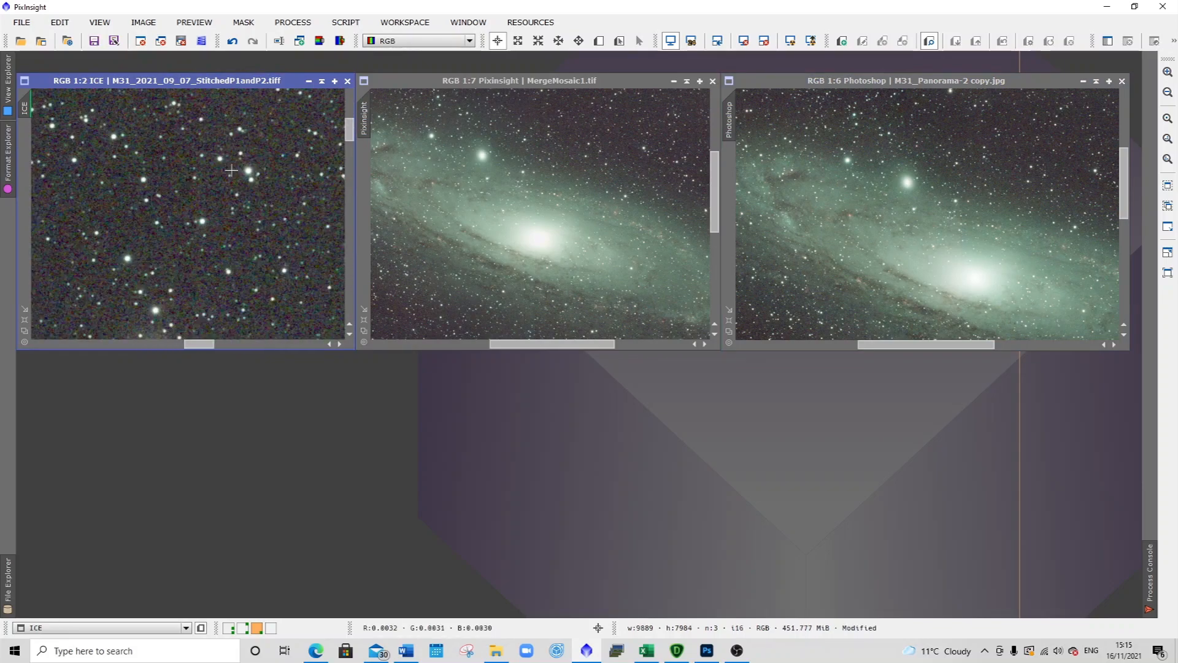
pyautogui.moveTo(349, 136); pyautogui.dragTo(349, 100)
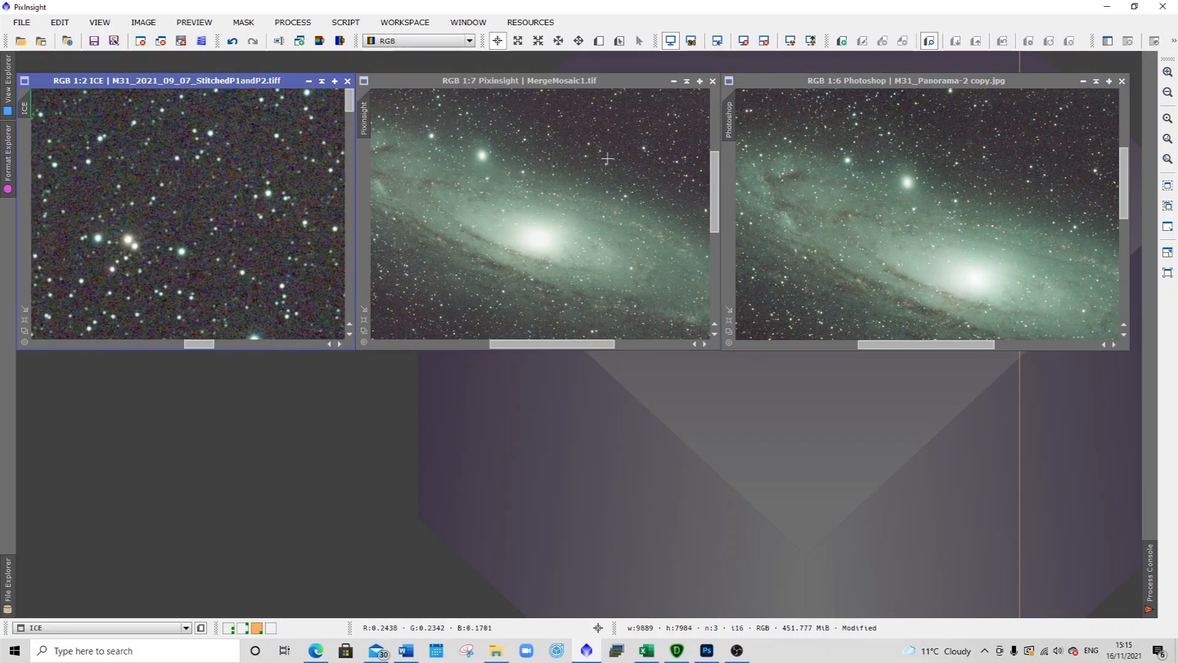
pyautogui.moveTo(716, 174); pyautogui.dragTo(716, 121)
pyautogui.scroll(2, 664, 134)
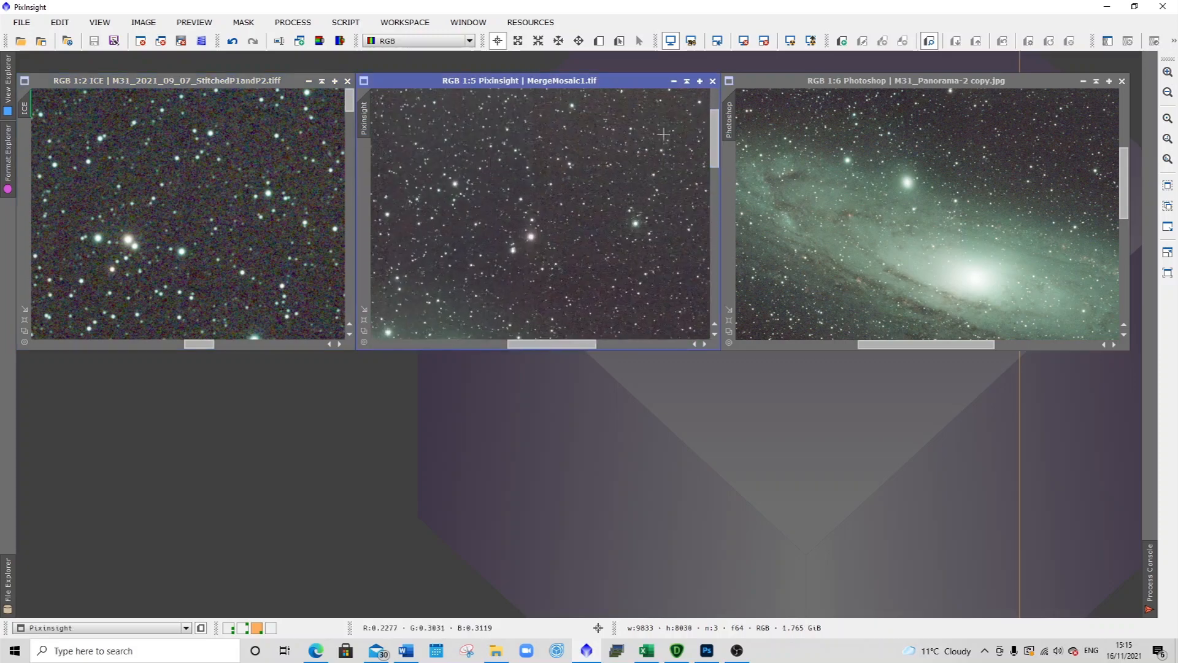
pyautogui.scroll(1, 663, 134)
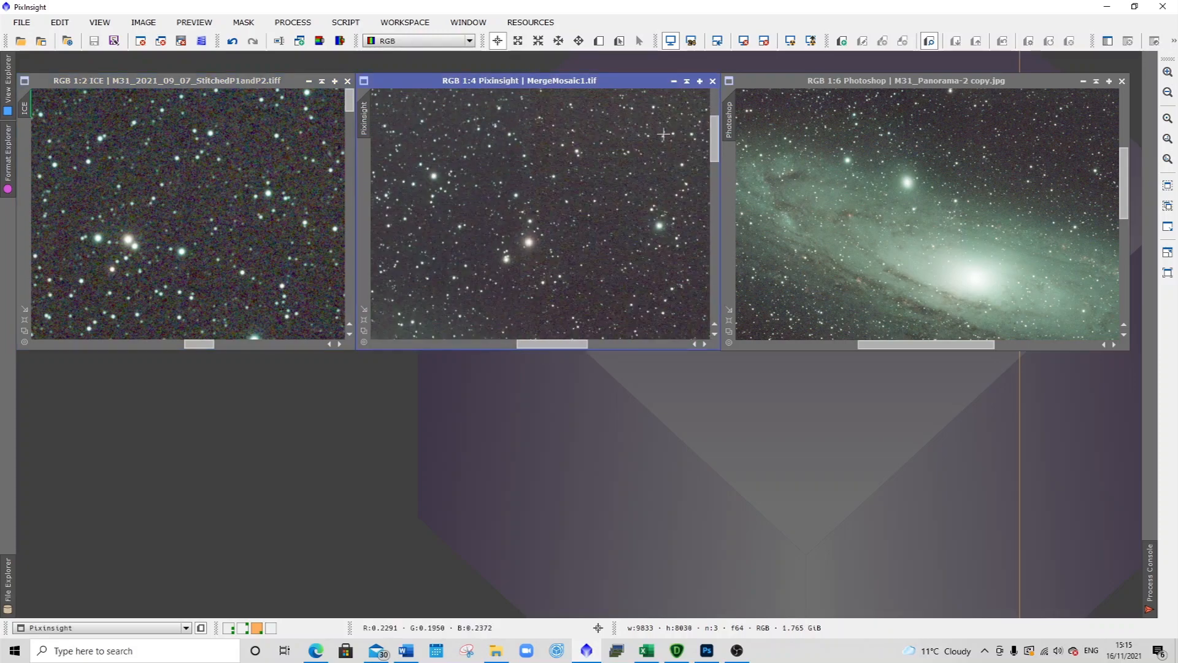
pyautogui.moveTo(714, 139); pyautogui.dragTo(710, 103)
pyautogui.scroll(1, 607, 132)
pyautogui.scroll(1, 607, 132)
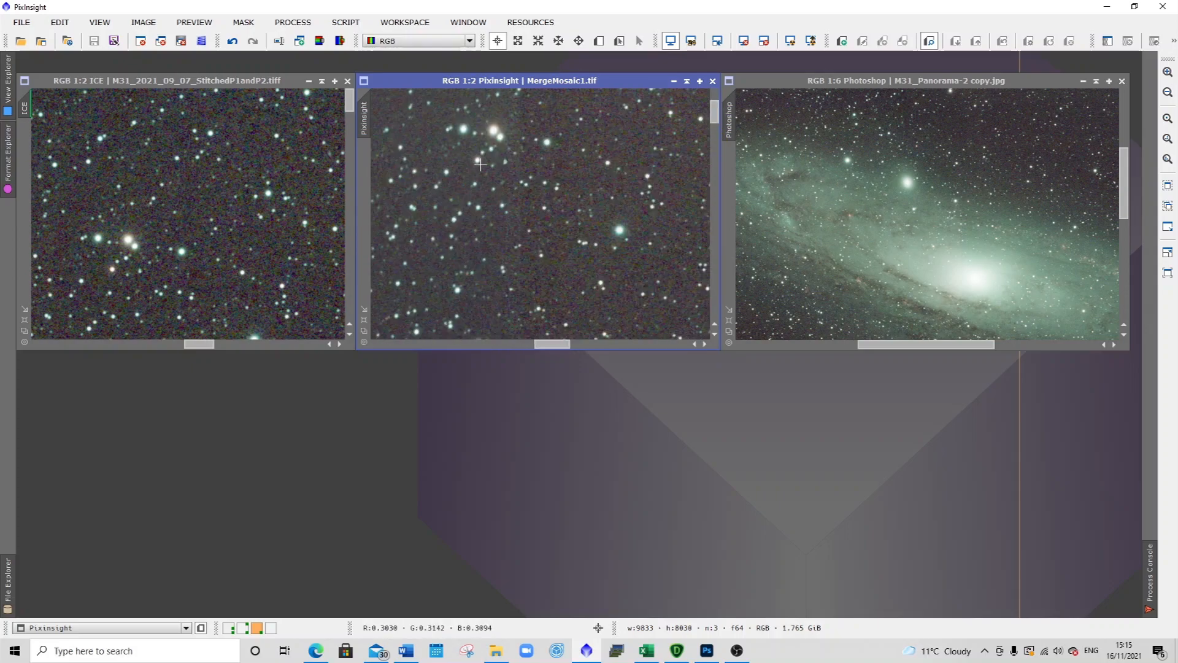
# Step: Examine the matching star field near the upper edge of the Photoshop mosaic at 1:2 and compare it with the other two versions
pyautogui.click(991, 199)
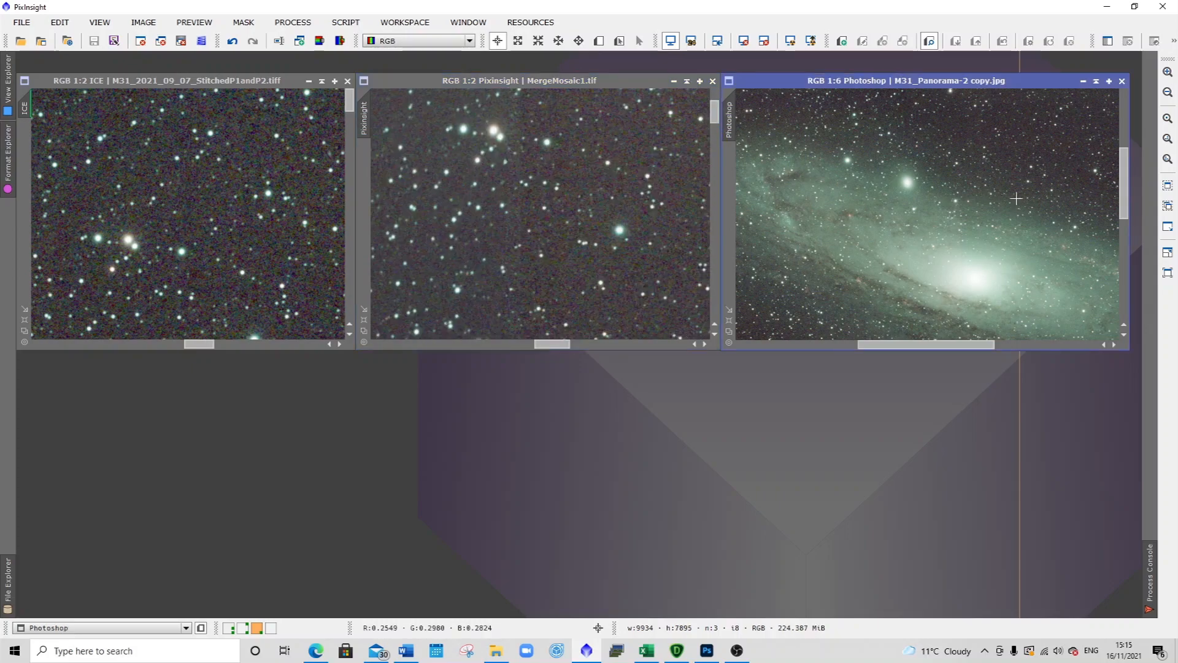
pyautogui.scroll(5, 1092, 176)
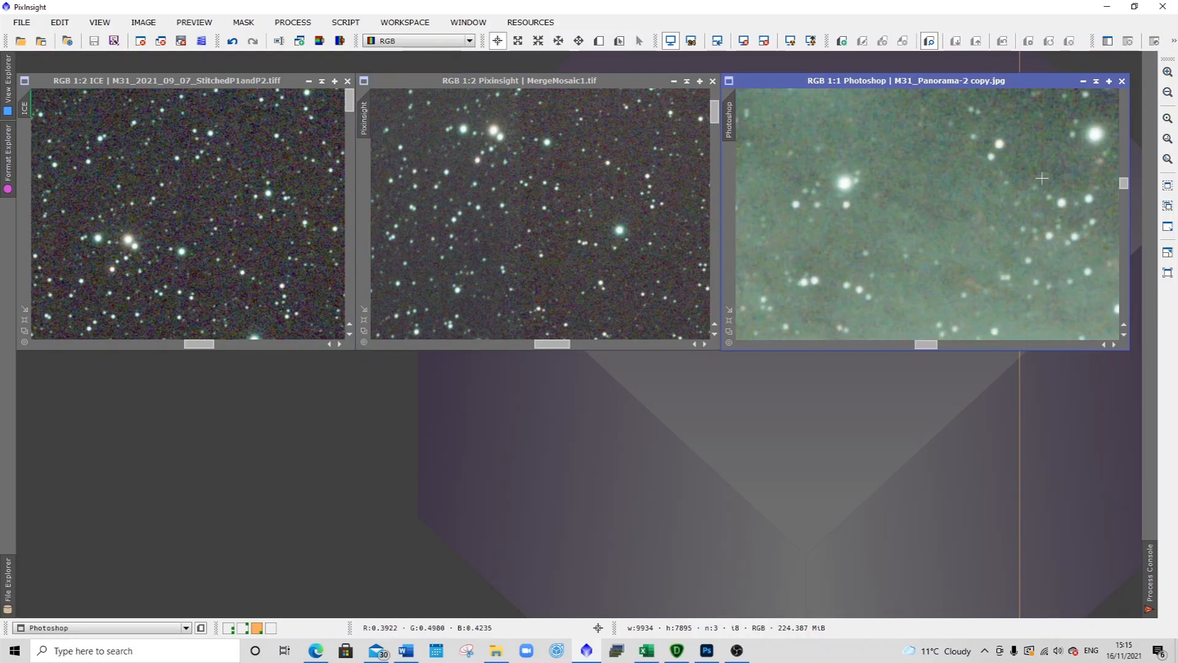
pyautogui.moveTo(1124, 184); pyautogui.dragTo(1123, 96)
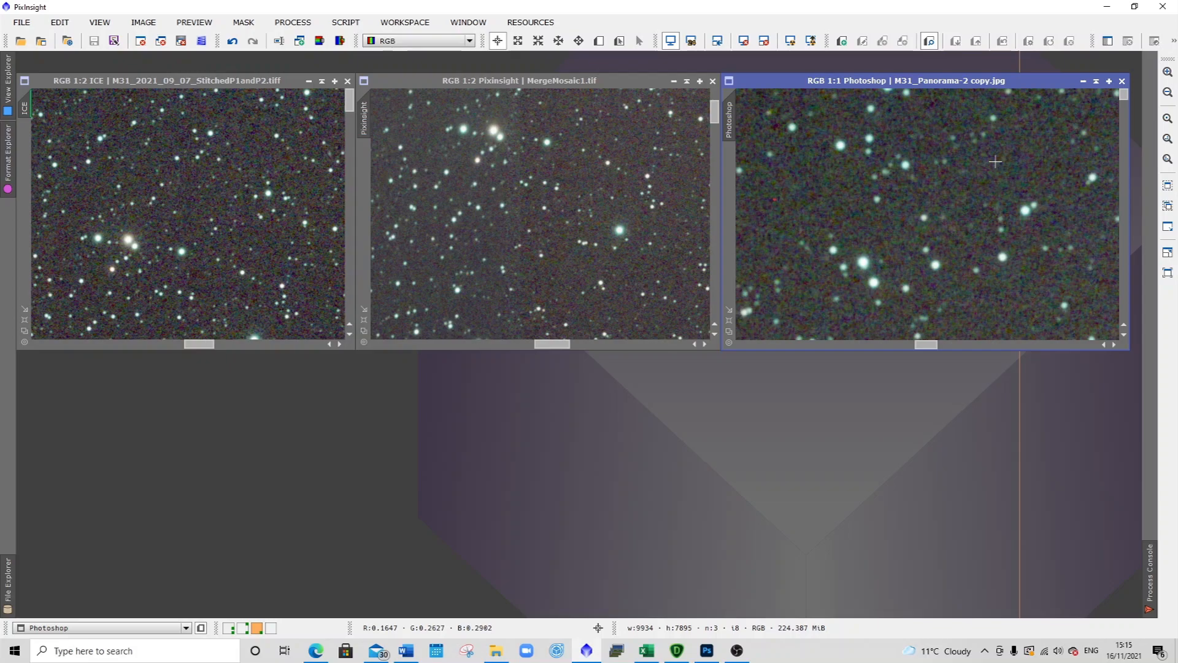
pyautogui.scroll(-2, 982, 170)
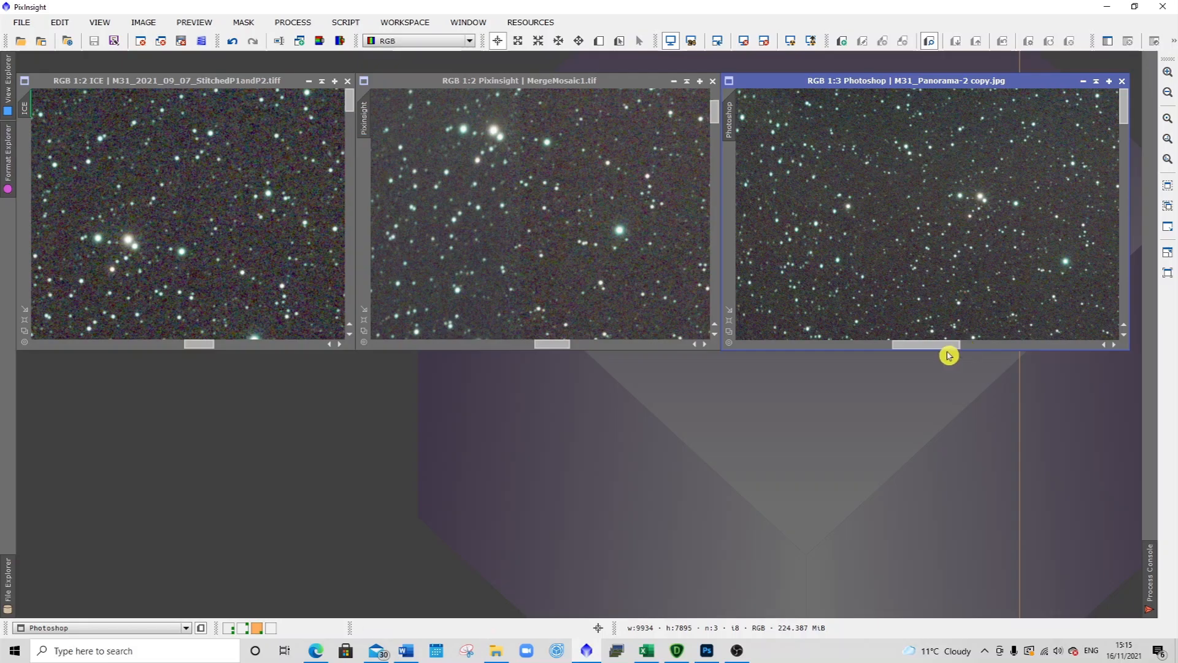
pyautogui.moveTo(942, 345); pyautogui.dragTo(964, 346)
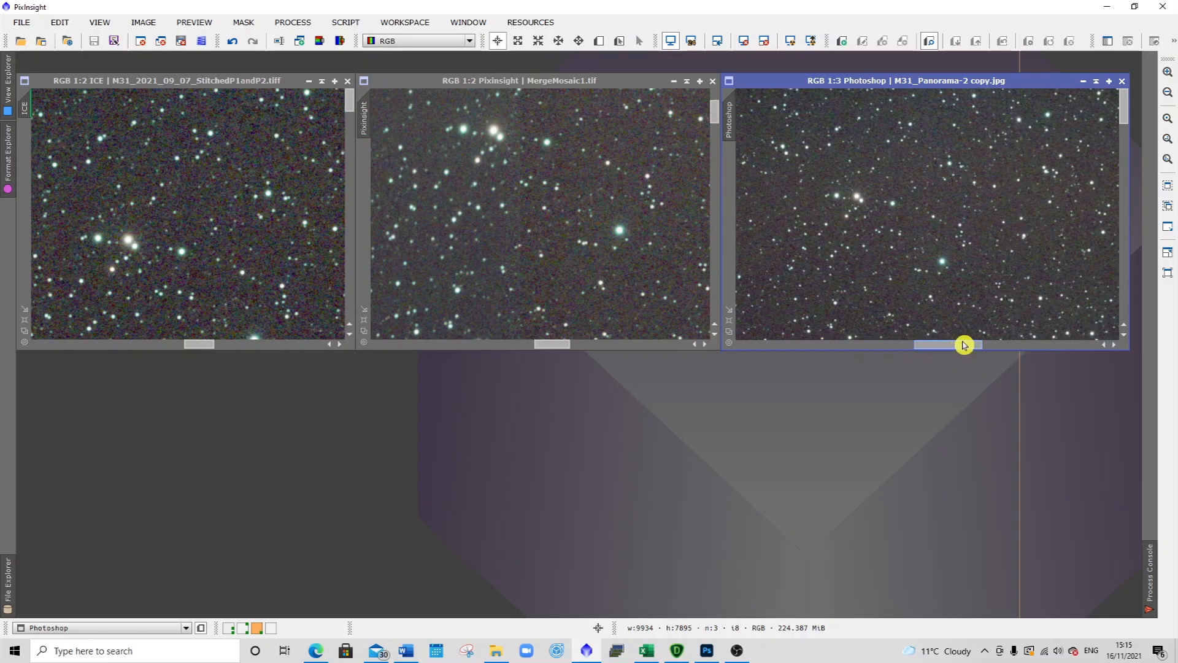
pyautogui.scroll(-2, 1024, 182)
pyautogui.scroll(3, 1024, 183)
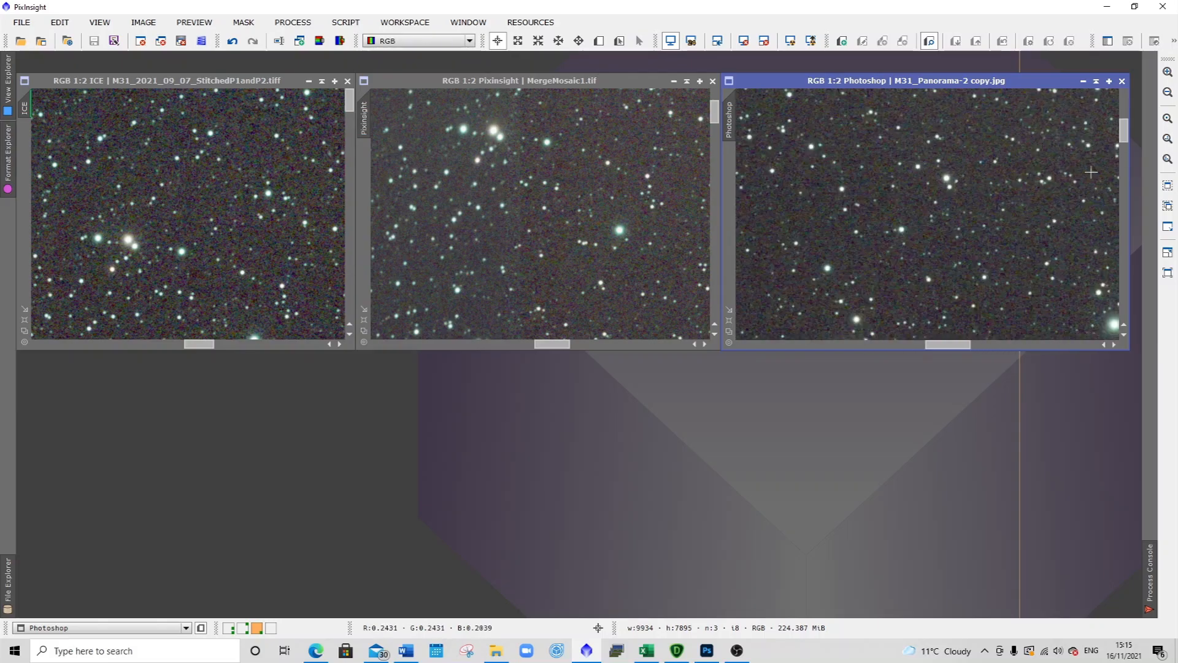
pyautogui.moveTo(1123, 131); pyautogui.dragTo(1120, 100)
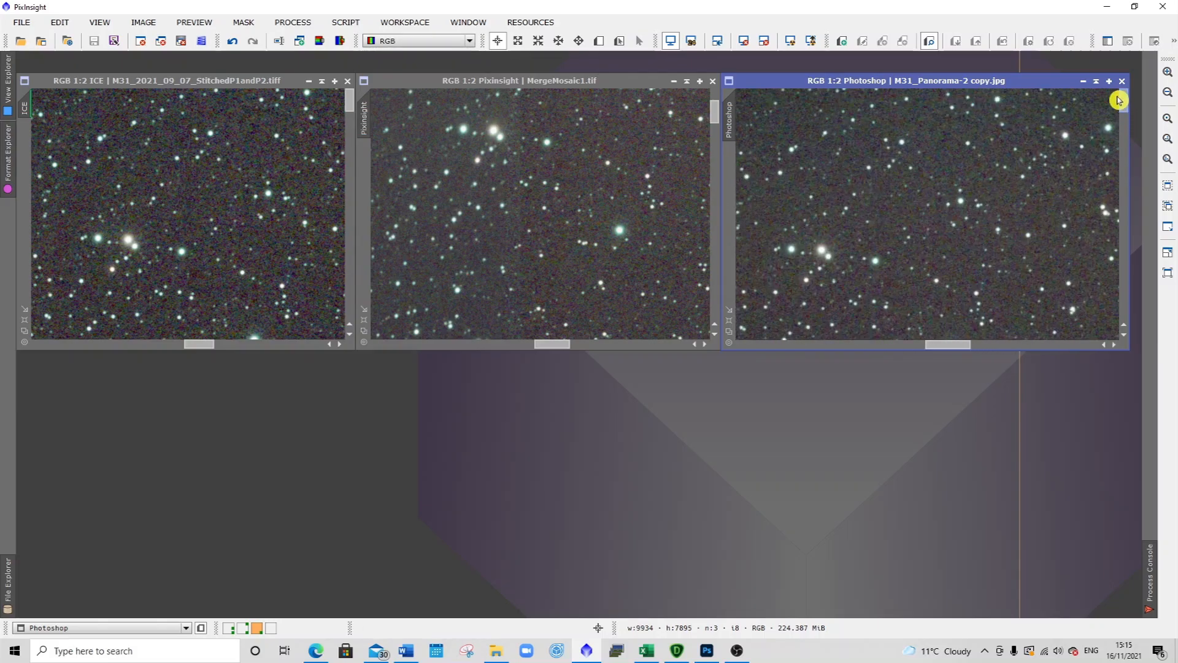
pyautogui.scroll(-1, 966, 190)
pyautogui.scroll(3, 966, 189)
pyautogui.scroll(-2, 966, 189)
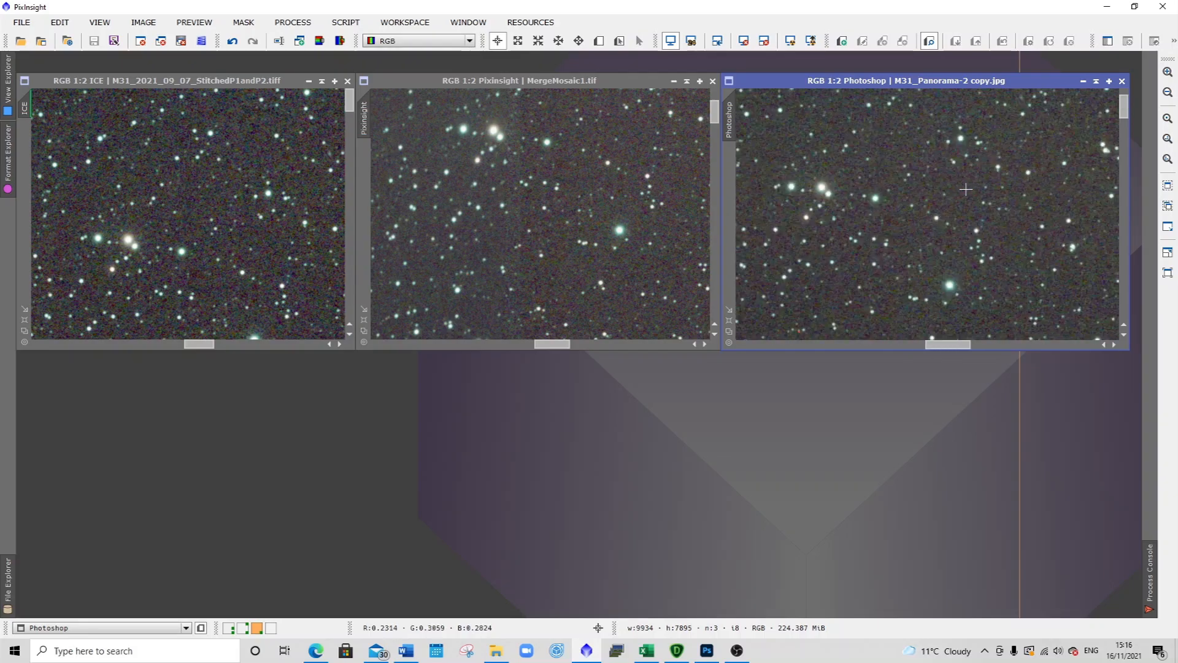
# Step: Line up the upper-edge star field in the Photoshop and ICE mosaics, and examine the ICE background at up to 2:1 magnification
pyautogui.moveTo(1123, 108); pyautogui.dragTo(1123, 121)
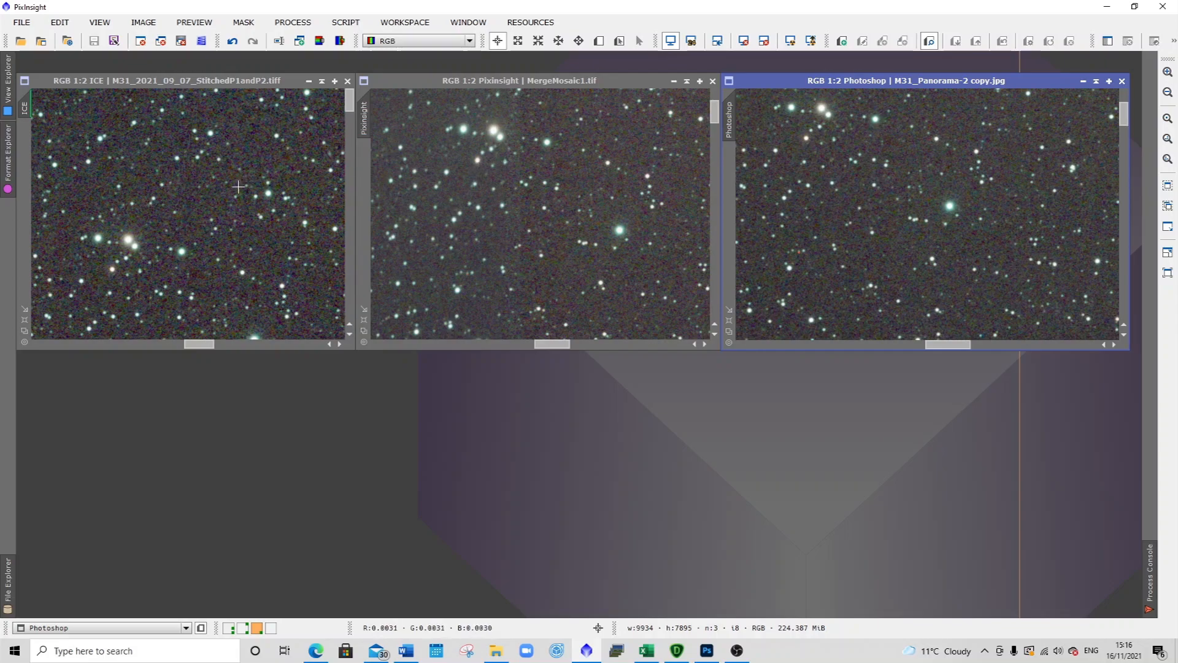
pyautogui.moveTo(353, 108); pyautogui.dragTo(351, 120)
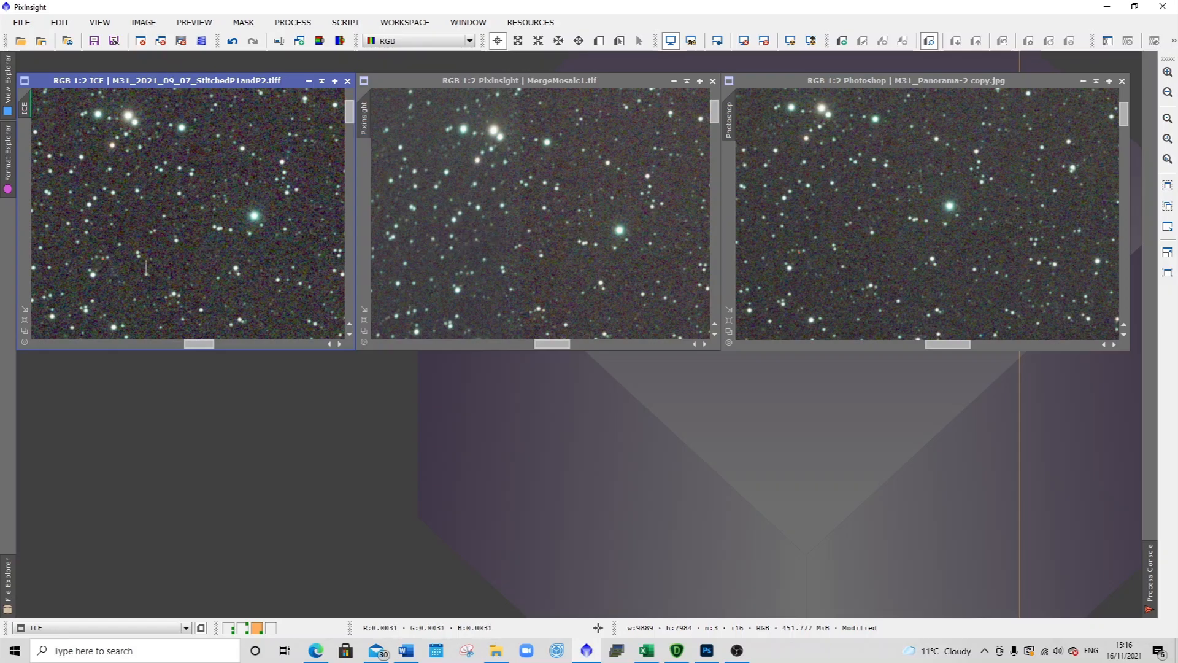
pyautogui.scroll(-1, 190, 258)
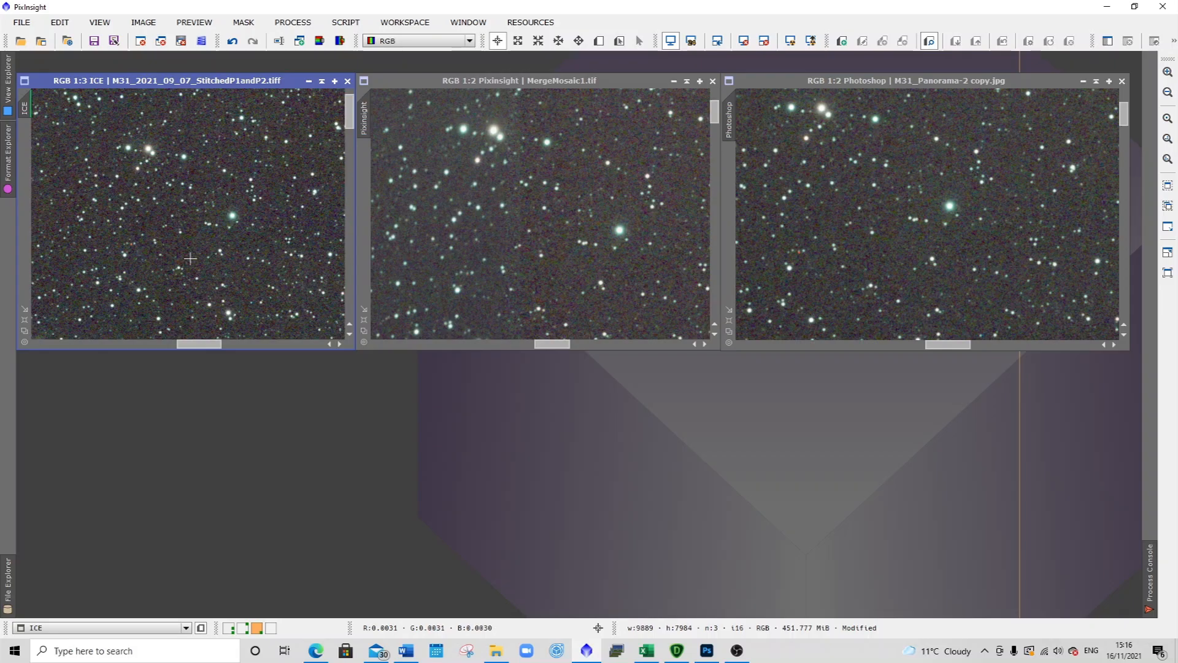
pyautogui.scroll(1, 190, 258)
pyautogui.moveTo(350, 116); pyautogui.dragTo(353, 93)
pyautogui.scroll(1, 291, 150)
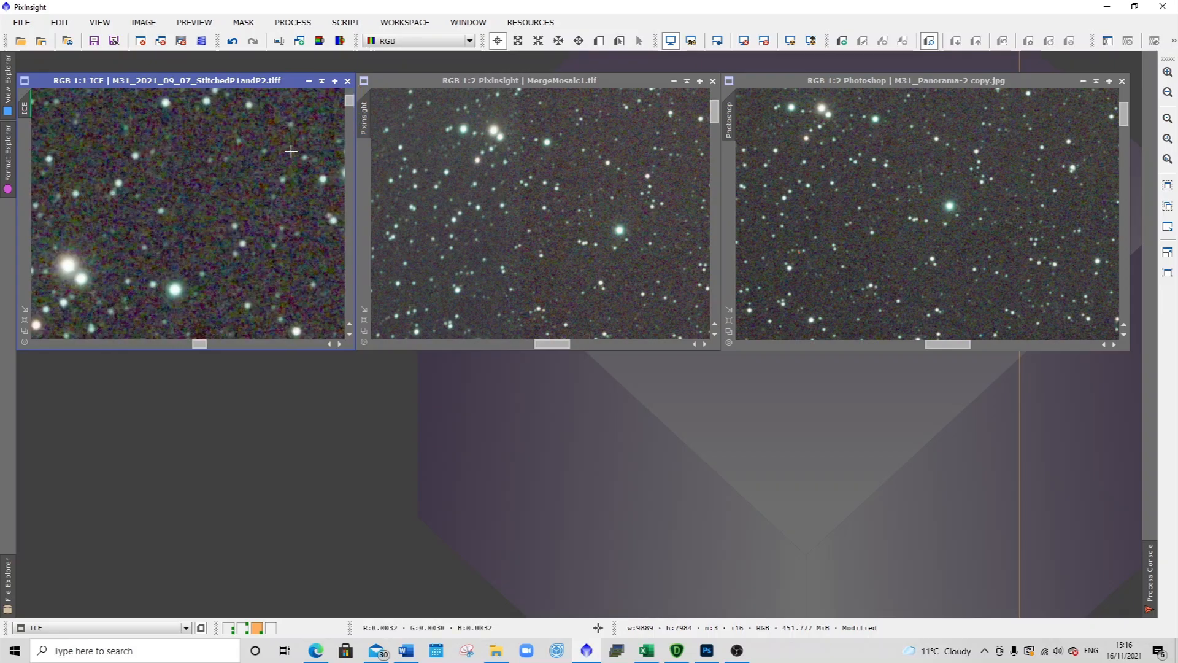
pyautogui.scroll(1, 291, 151)
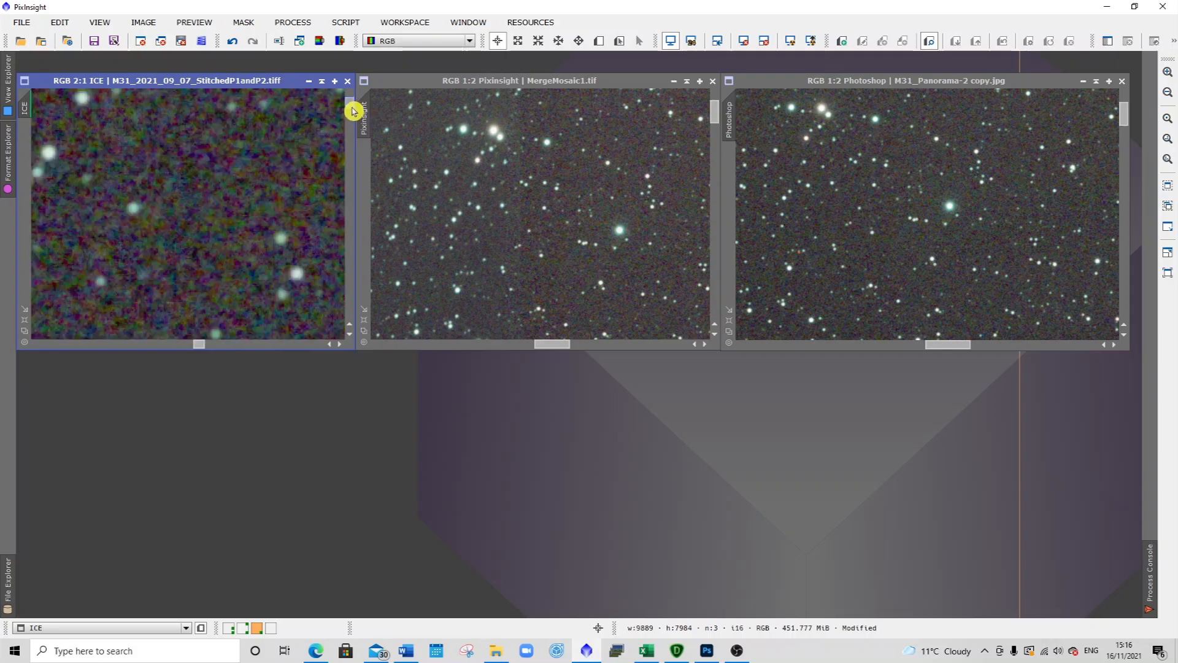
pyautogui.moveTo(349, 108); pyautogui.dragTo(354, 94)
# Step: Examine the background near the upper edge of the Pixinsight mosaic at 2:1 and compare it with the ICE version
pyautogui.click(638, 138)
pyautogui.scroll(-4, 638, 137)
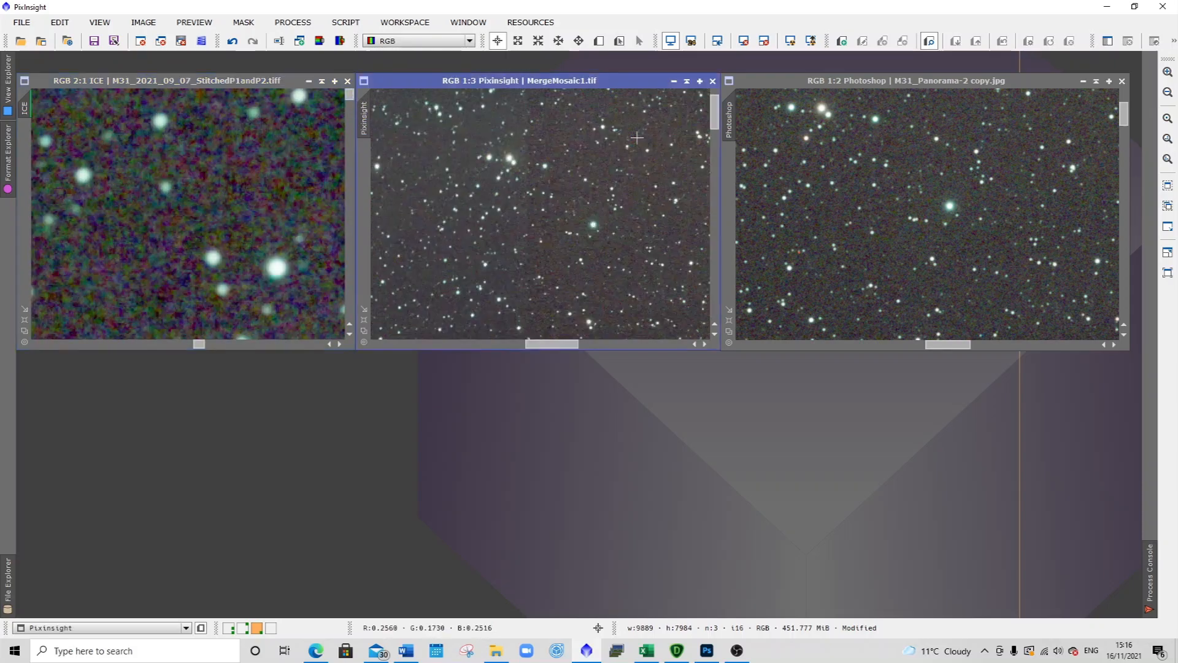
pyautogui.scroll(5, 637, 137)
pyautogui.moveTo(714, 130); pyautogui.dragTo(711, 81)
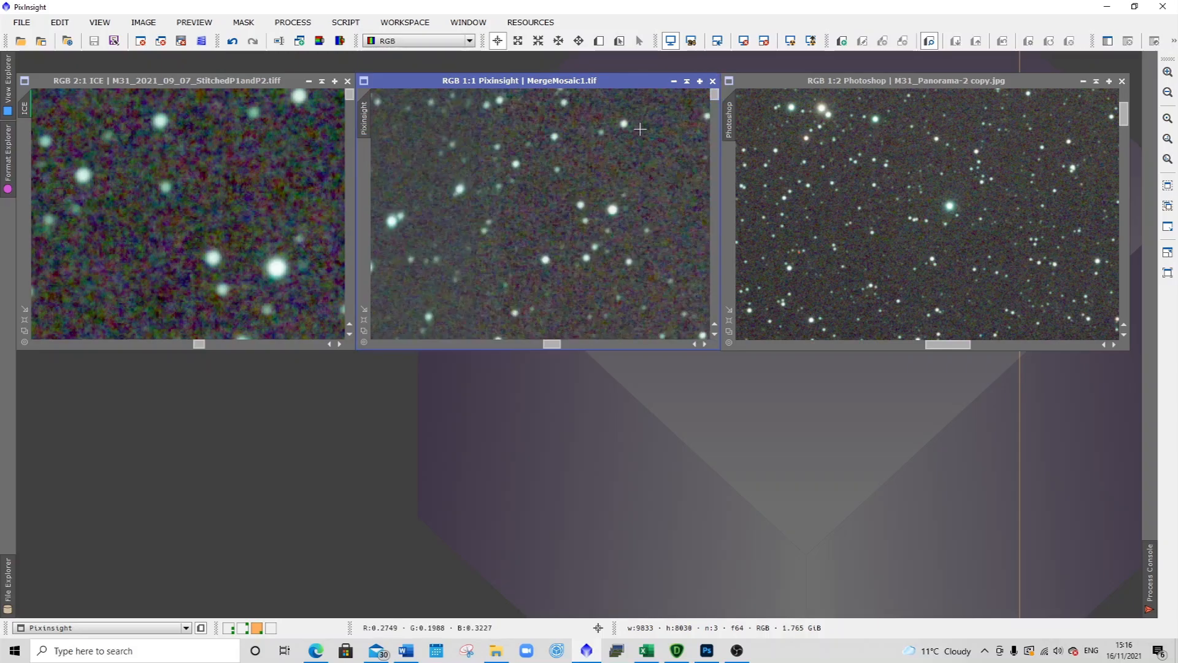
pyautogui.hotkey('ctrl', '+')
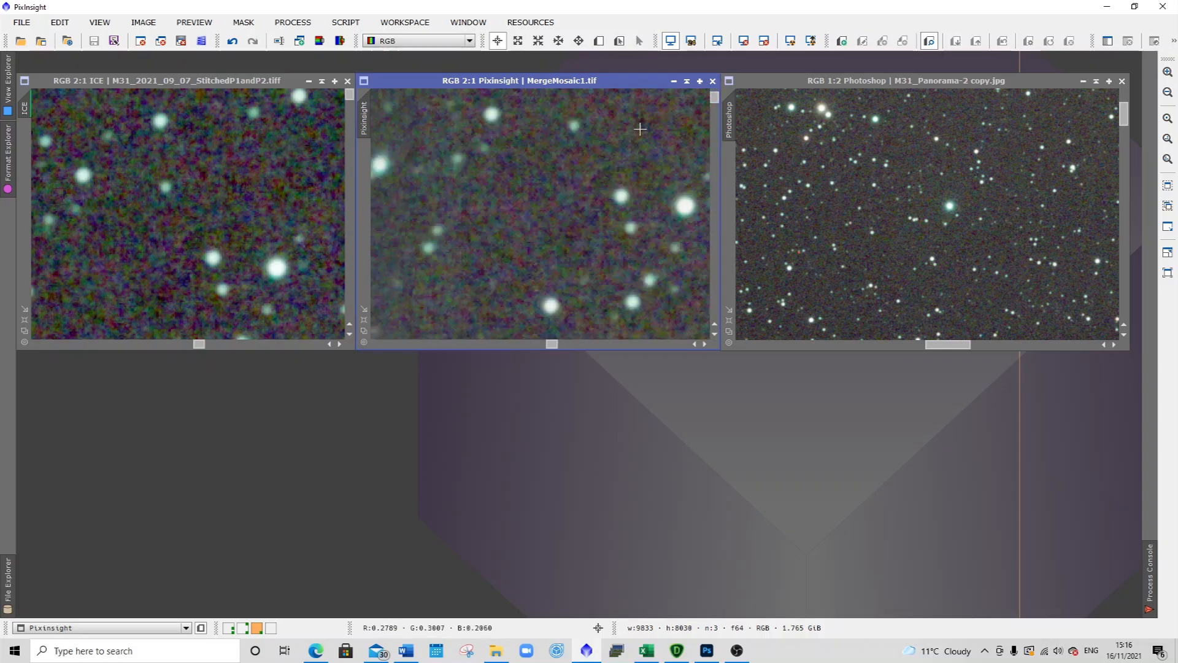
pyautogui.moveTo(718, 100); pyautogui.dragTo(717, 97)
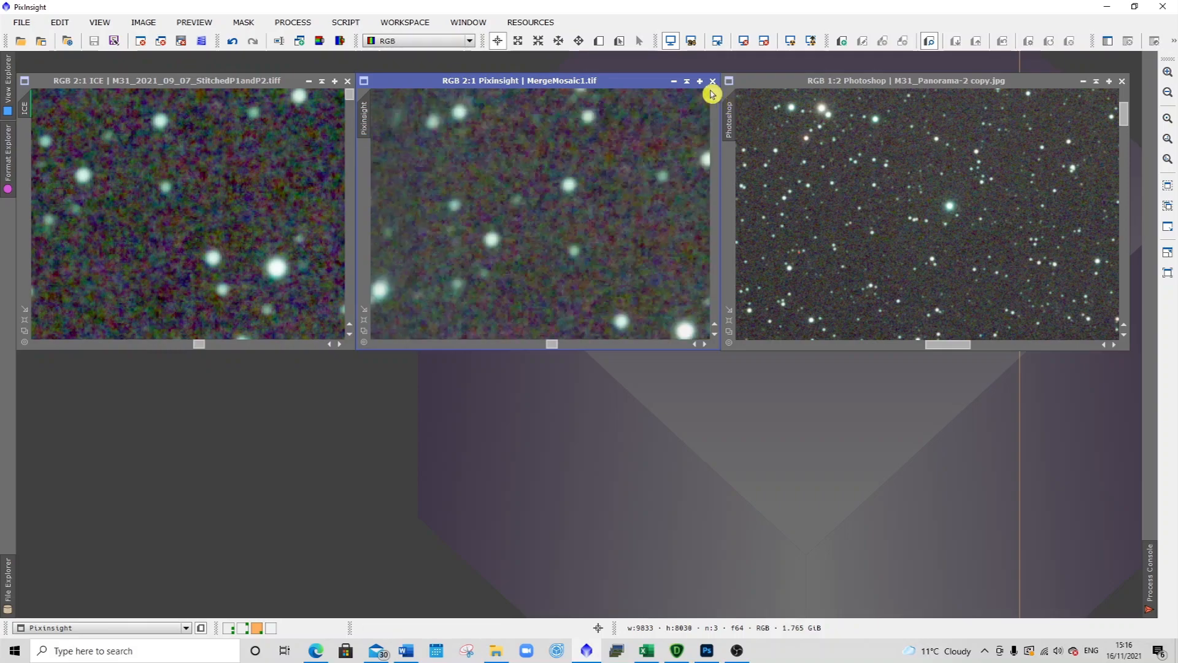
pyautogui.moveTo(203, 350); pyautogui.dragTo(226, 345)
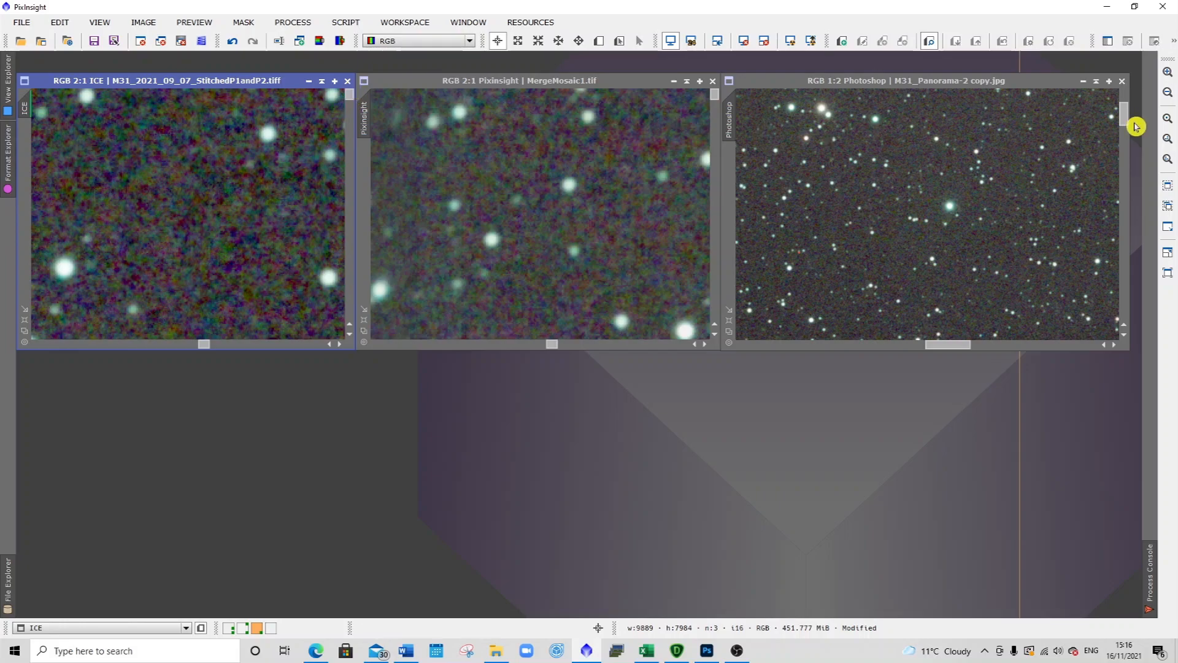
# Step: Examine the background at the upper edge of the Photoshop mosaic at higher magnification
pyautogui.click(1130, 121)
pyautogui.scroll(1, 1040, 122)
pyautogui.scroll(3, 1041, 122)
pyautogui.moveTo(1125, 114); pyautogui.dragTo(1123, 89)
# Step: Compare the entire M31 galaxy frame side by side in the Photoshop, Pixinsight and ICE mosaics
pyautogui.scroll(-5, 940, 181)
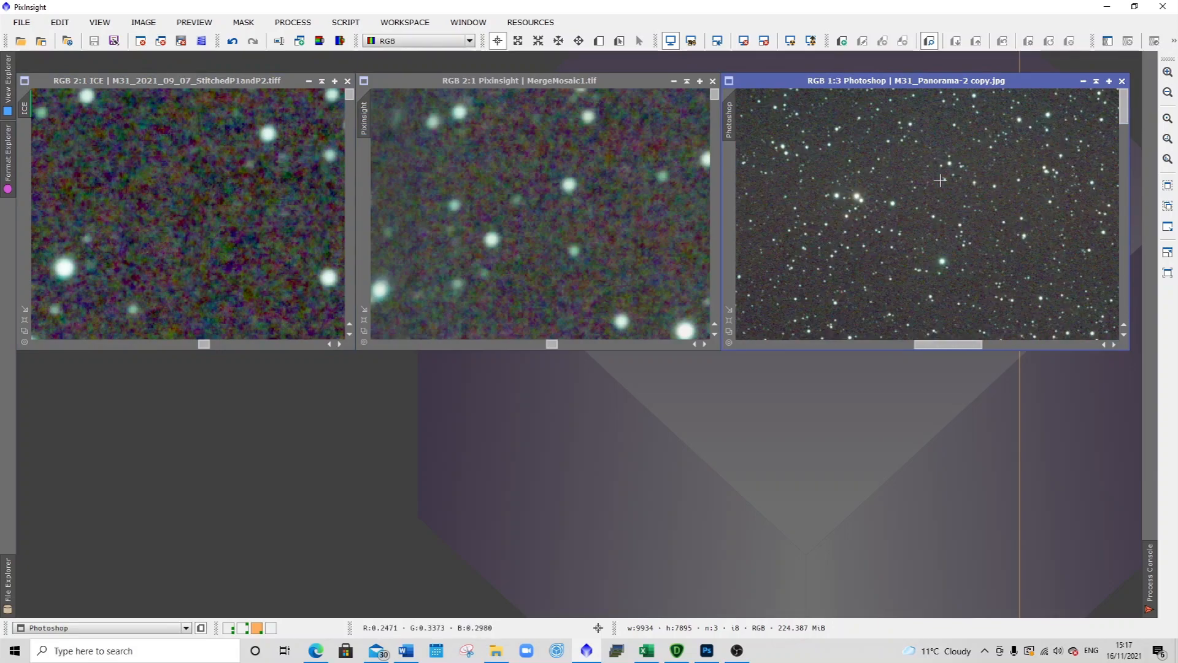
pyautogui.scroll(-14, 940, 180)
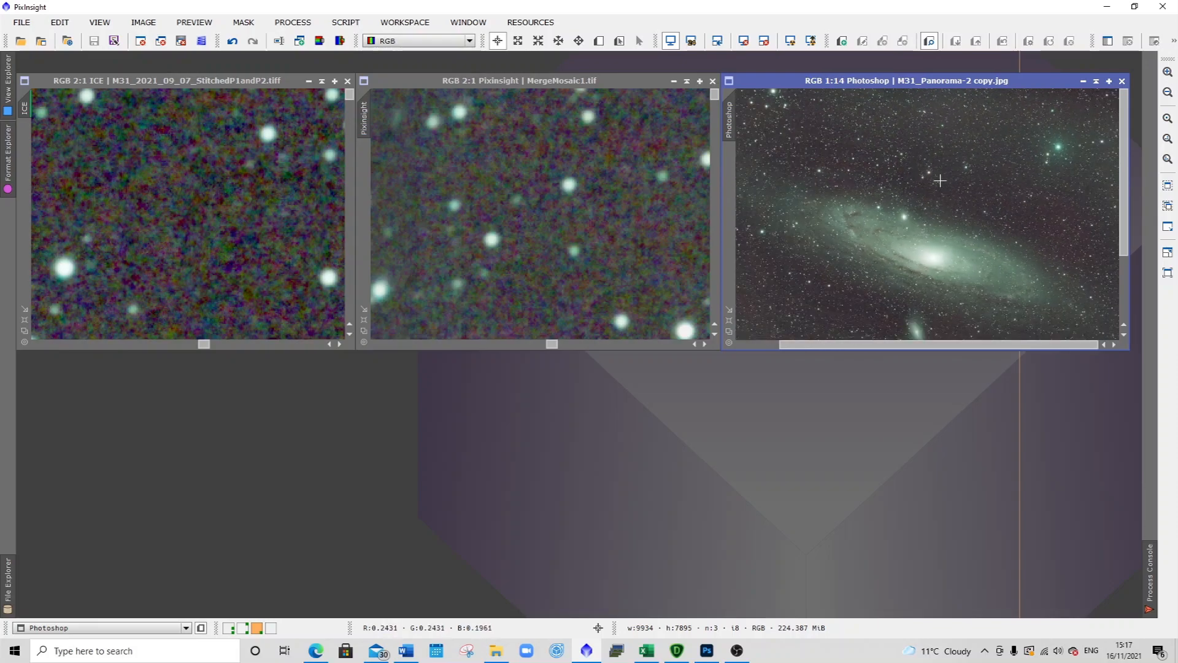
pyautogui.scroll(-3, 940, 181)
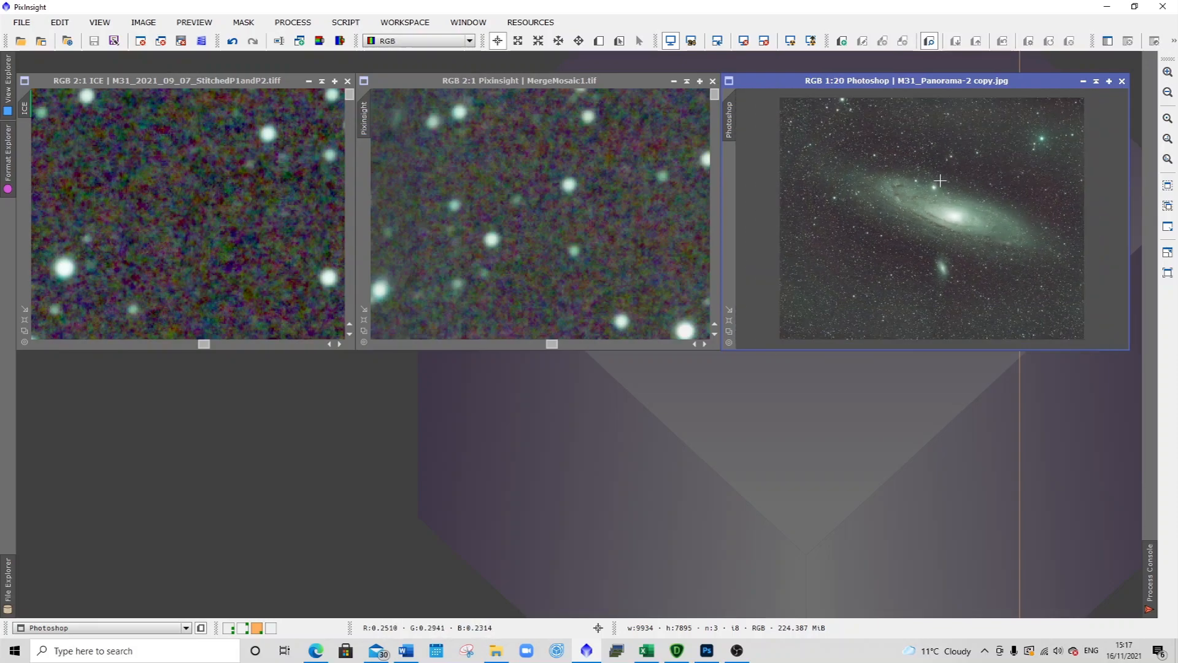
pyautogui.click(423, 212)
pyautogui.scroll(-12, 501, 216)
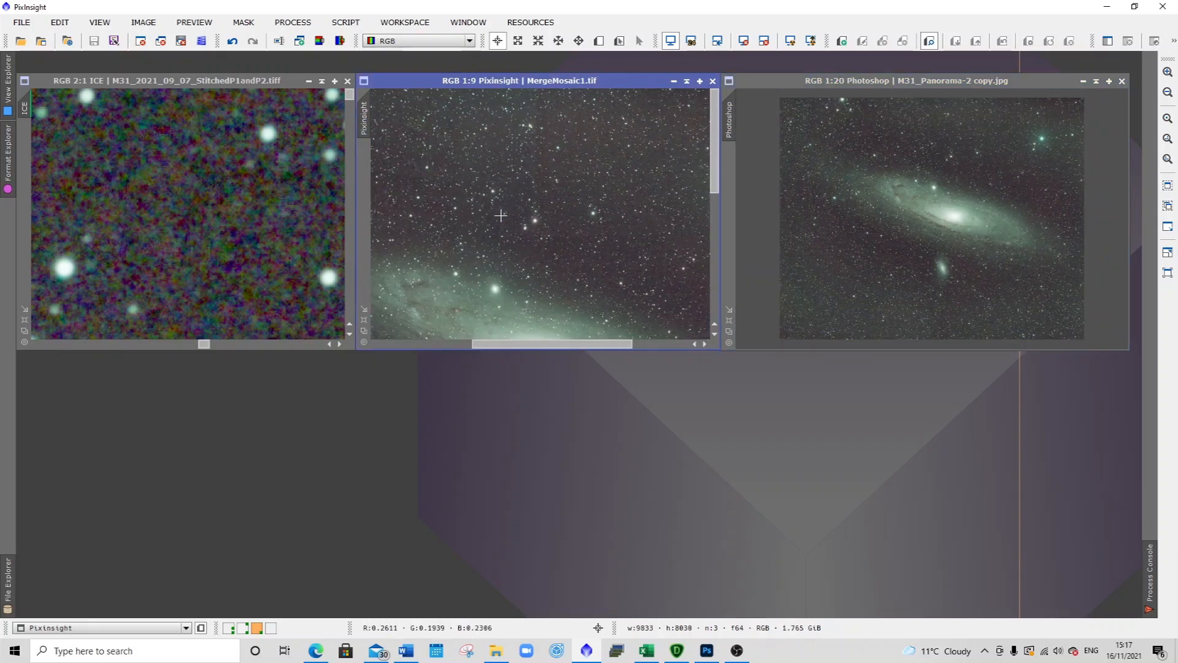
pyautogui.scroll(-9, 501, 216)
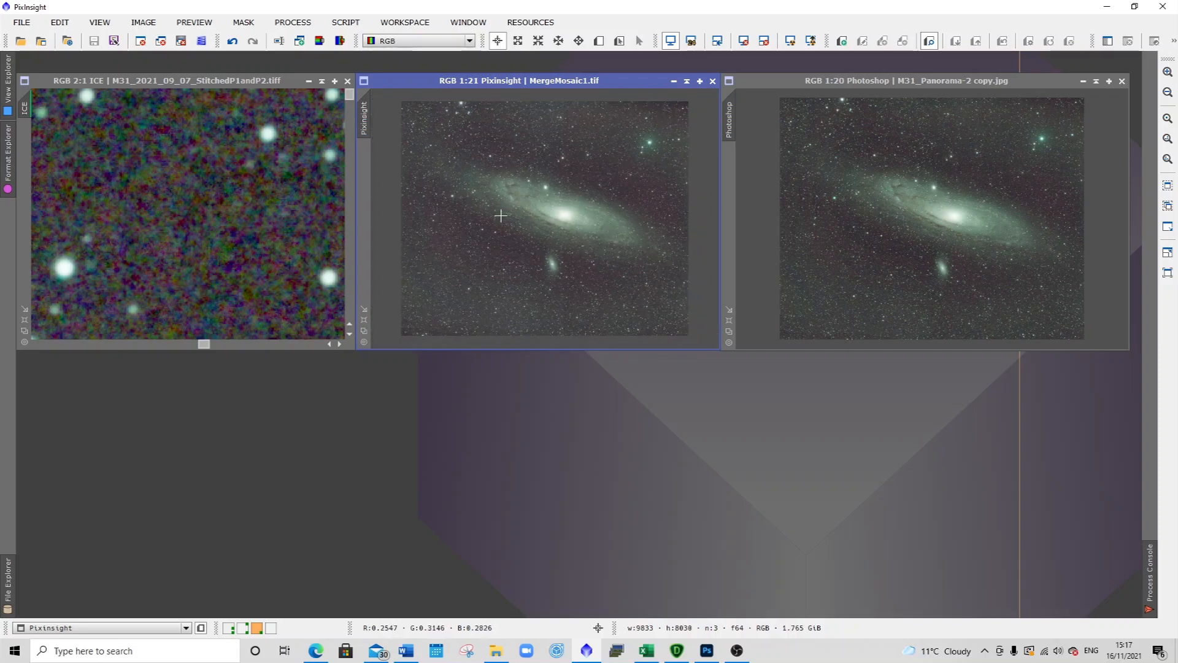
pyautogui.click(283, 215)
pyautogui.scroll(-16, 246, 218)
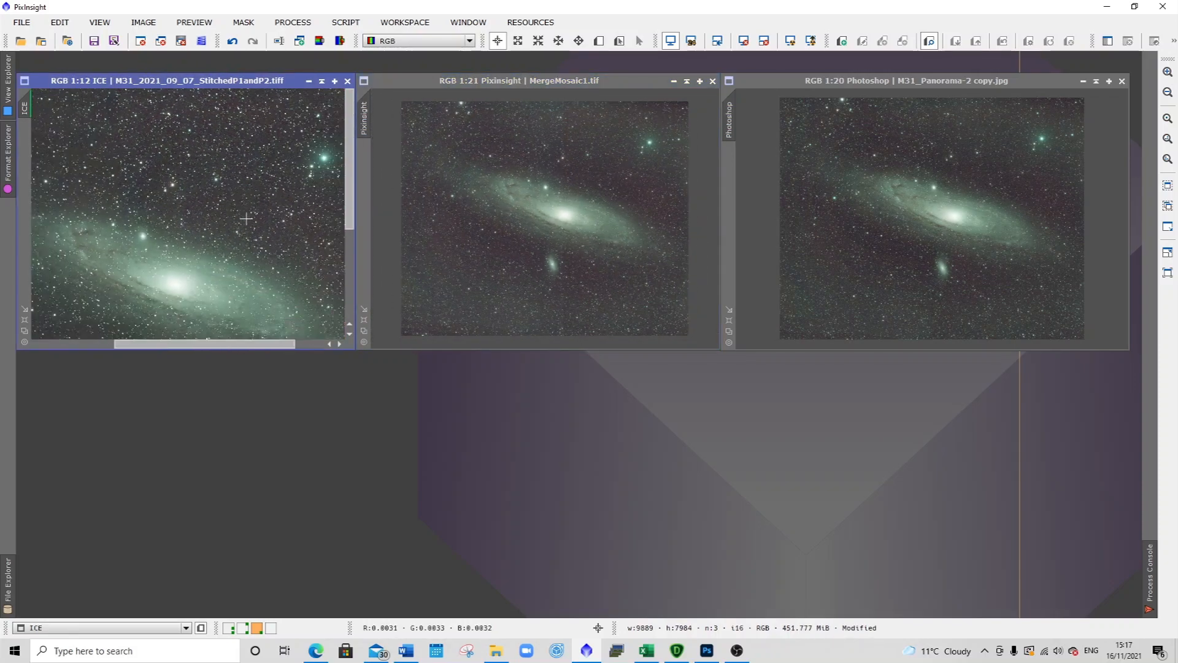
pyautogui.scroll(-5, 246, 219)
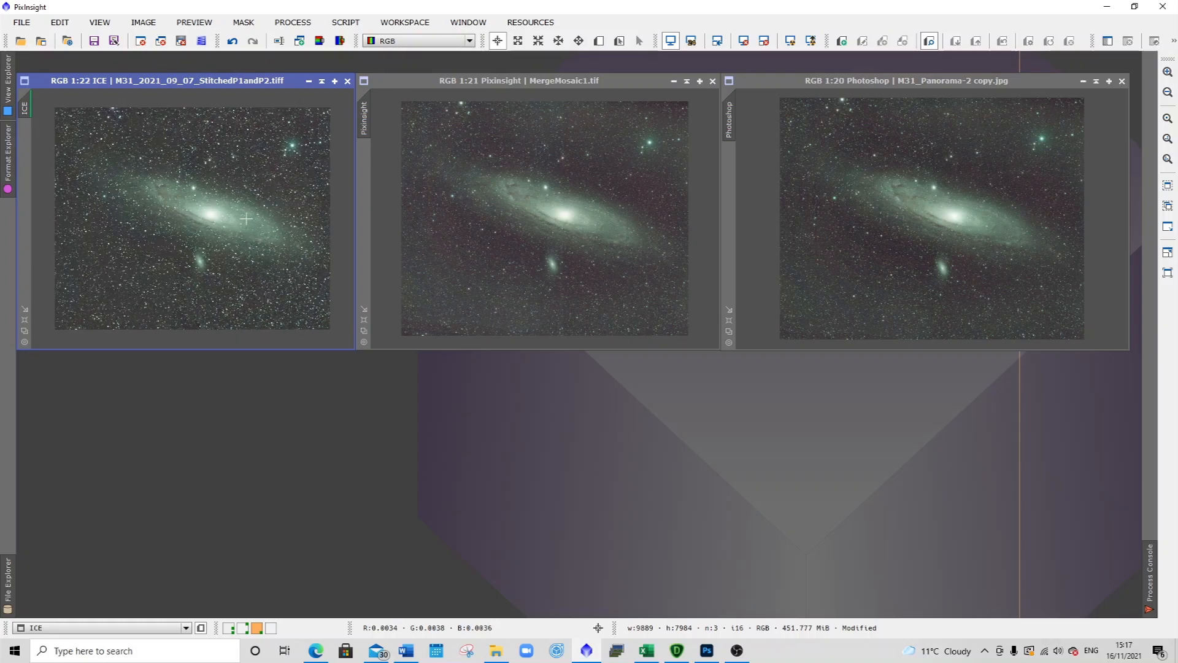